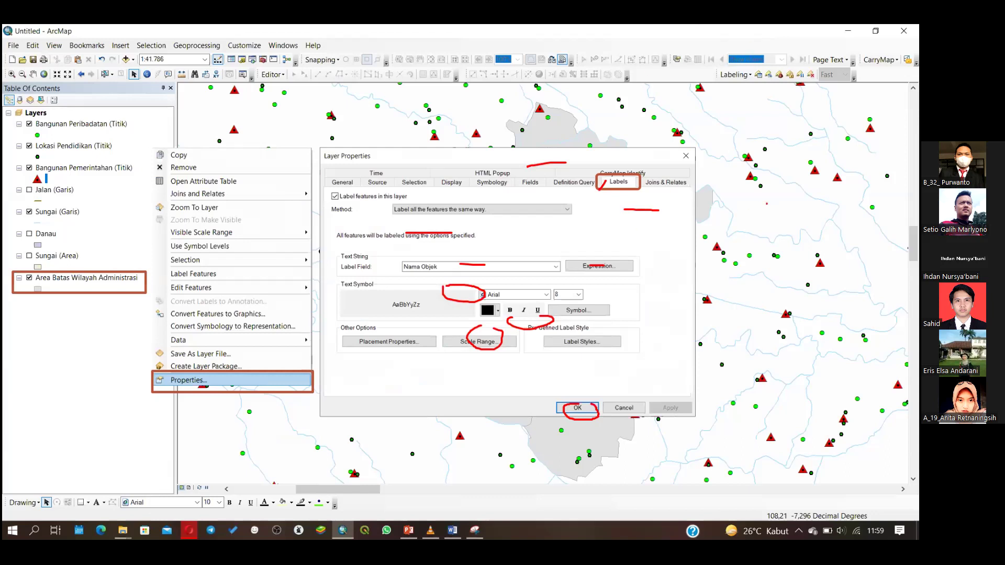
right_click(767, 203)
mouse_move(811, 331)
left_click(721, 407)
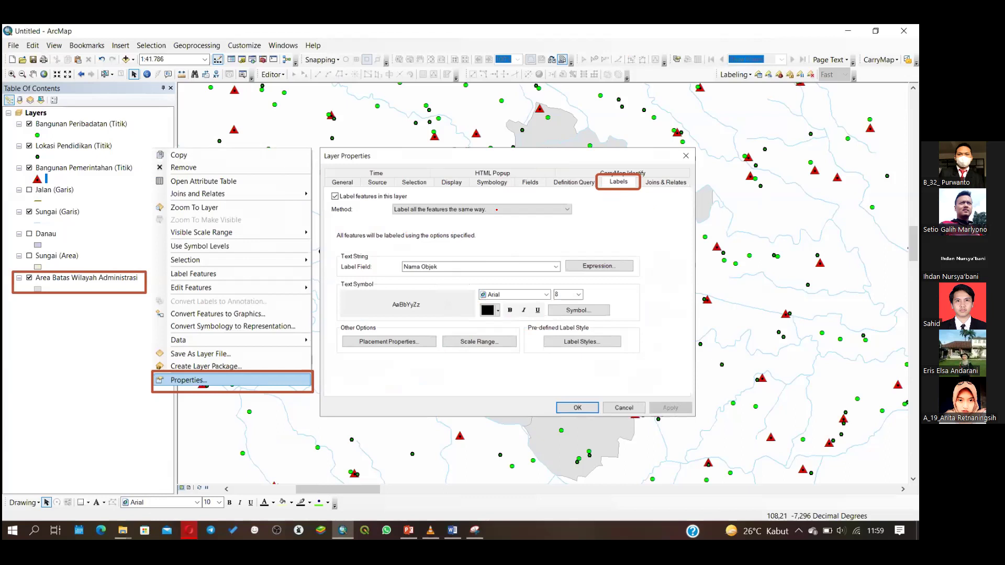
mouse_move(324, 194)
left_mouse_down()
mouse_move(338, 207)
mouse_move(331, 190)
left_mouse_up()
mouse_move(385, 205)
left_mouse_down()
mouse_move(387, 220)
mouse_move(585, 215)
mouse_move(583, 204)
left_mouse_up()
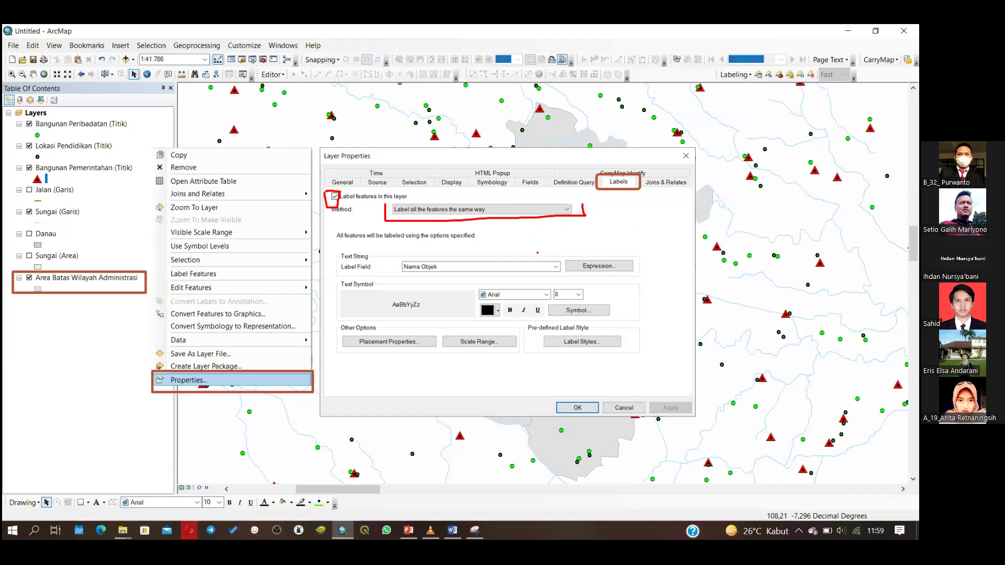
mouse_move(332, 263)
left_mouse_down()
mouse_move(382, 261)
mouse_move(366, 280)
mouse_move(332, 267)
left_mouse_up()
left_click_drag(481, 281, 517, 273)
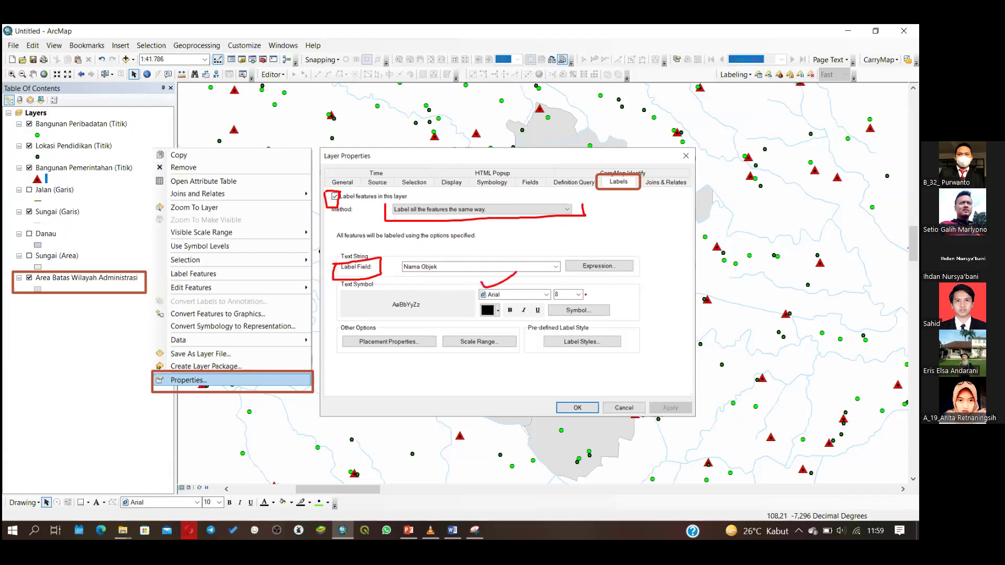
left_click_drag(580, 284, 607, 277)
mouse_move(481, 318)
left_mouse_down()
mouse_move(520, 310)
mouse_move(506, 302)
mouse_move(526, 314)
mouse_move(547, 304)
left_mouse_up()
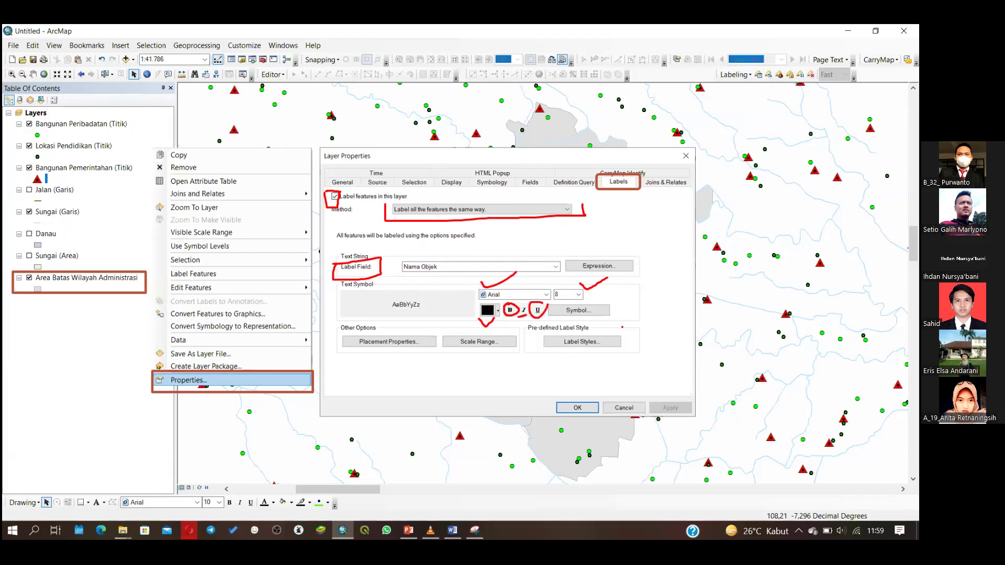
left_click_drag(598, 311, 615, 319)
key("Right")
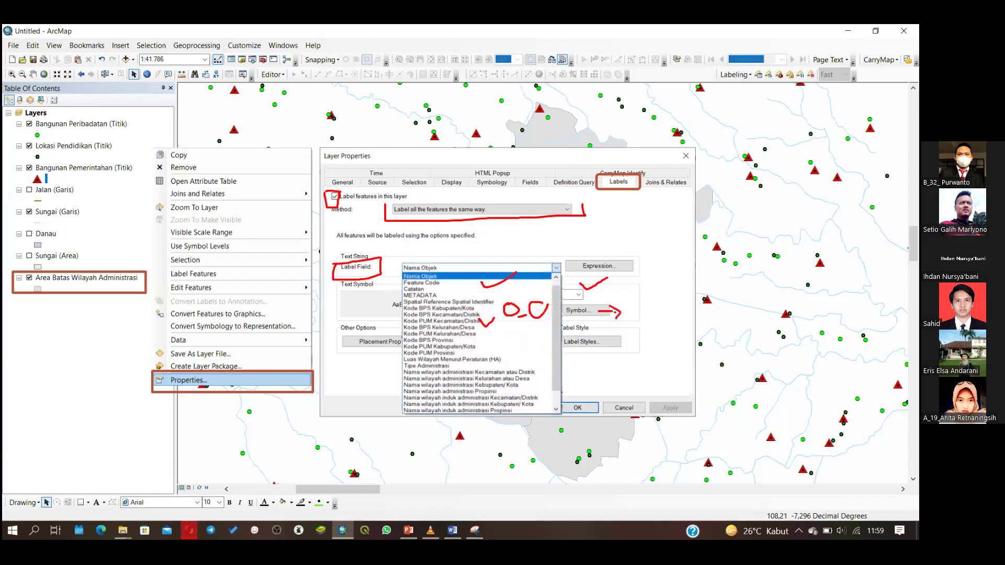
key("Right")
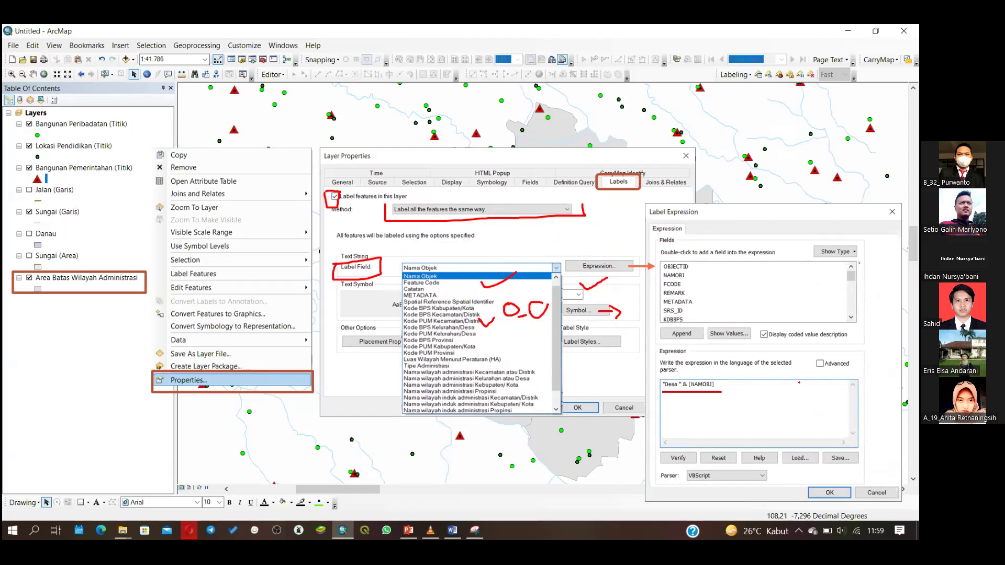
key("Right")
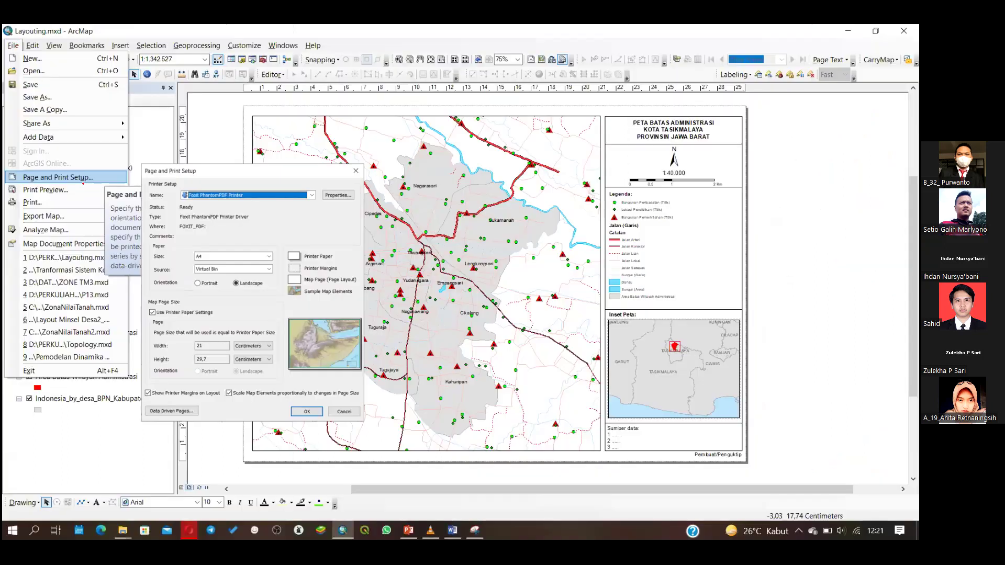
left_click_drag(103, 177, 119, 171)
mouse_move(155, 237)
left_mouse_down()
mouse_move(236, 239)
mouse_move(157, 242)
mouse_move(281, 267)
left_mouse_up()
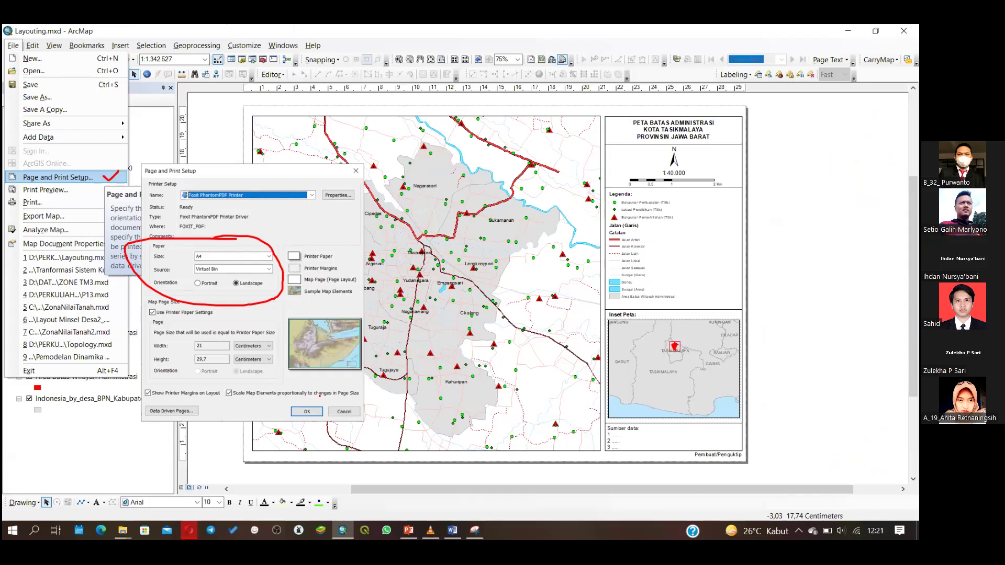
key("Right")
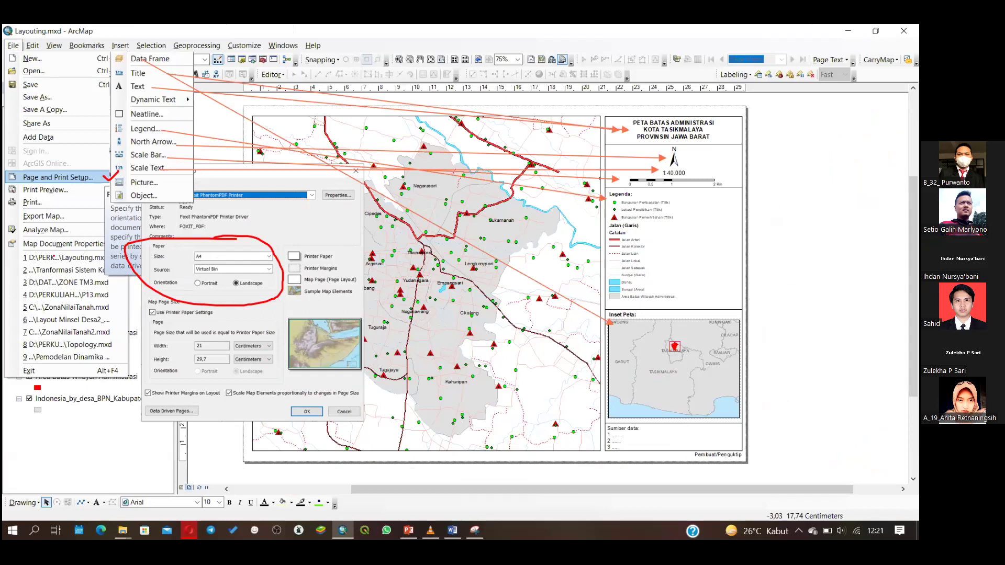
key("Right")
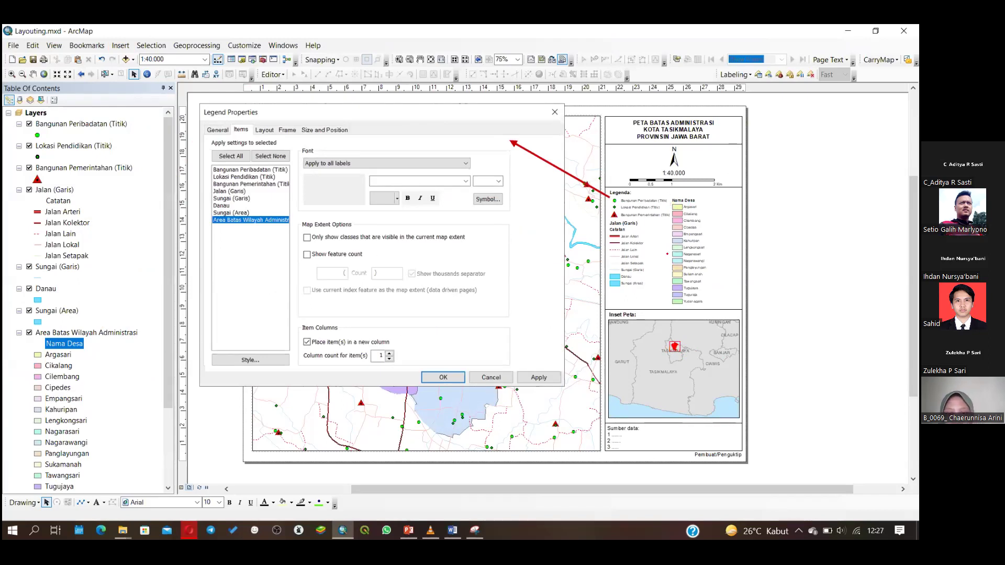
mouse_move(668, 194)
left_mouse_down()
mouse_move(668, 308)
mouse_move(720, 309)
mouse_move(676, 188)
mouse_move(670, 194)
left_mouse_up()
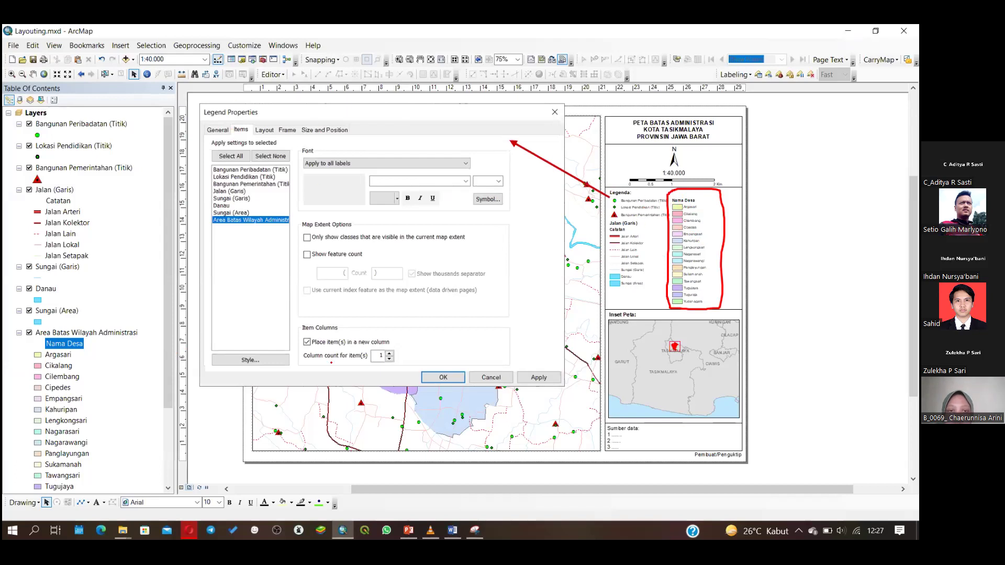
left_click_drag(395, 341, 421, 329)
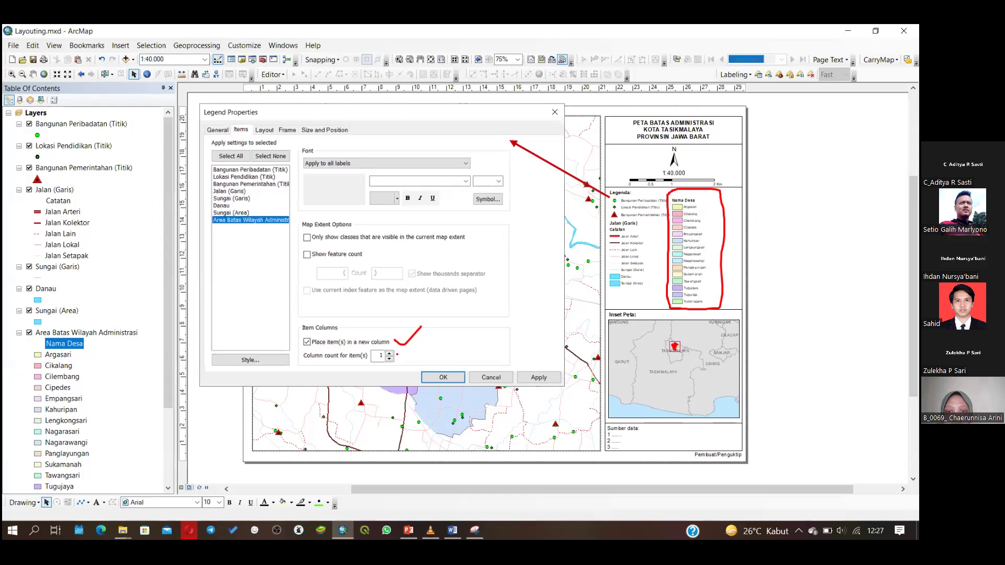
left_click_drag(711, 203, 719, 308)
left_click_drag(729, 198, 754, 207)
left_click_drag(398, 357, 411, 353)
left_click_drag(730, 200, 754, 208)
left_click_drag(409, 348, 441, 350)
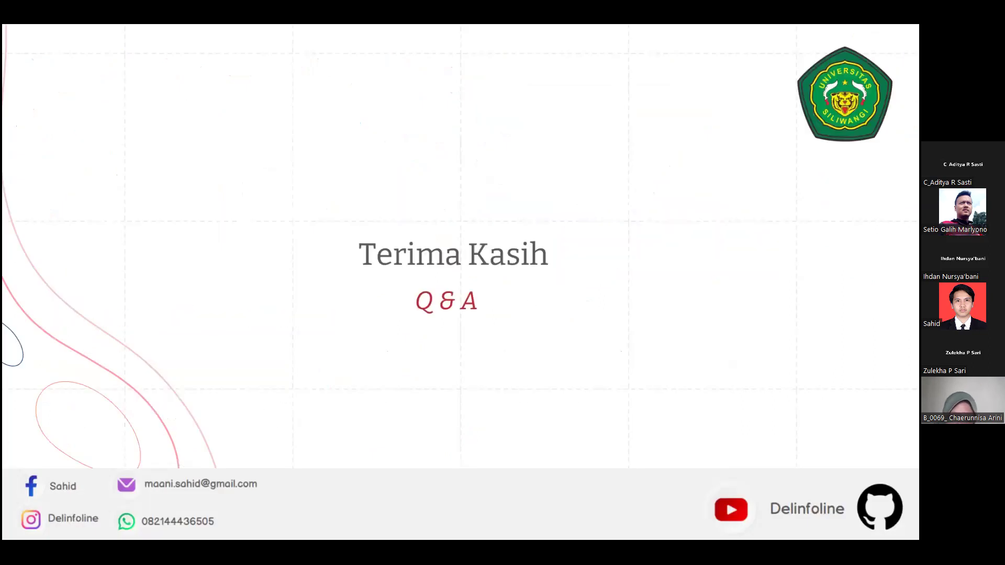
End the slide show and discard the ink annotations
left_click(377, 339)
left_click(478, 312)
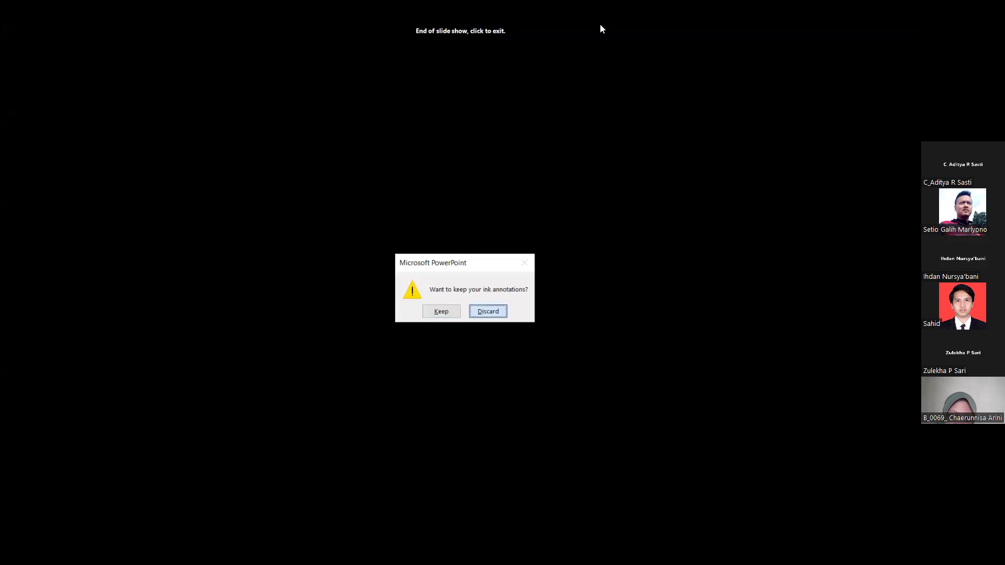
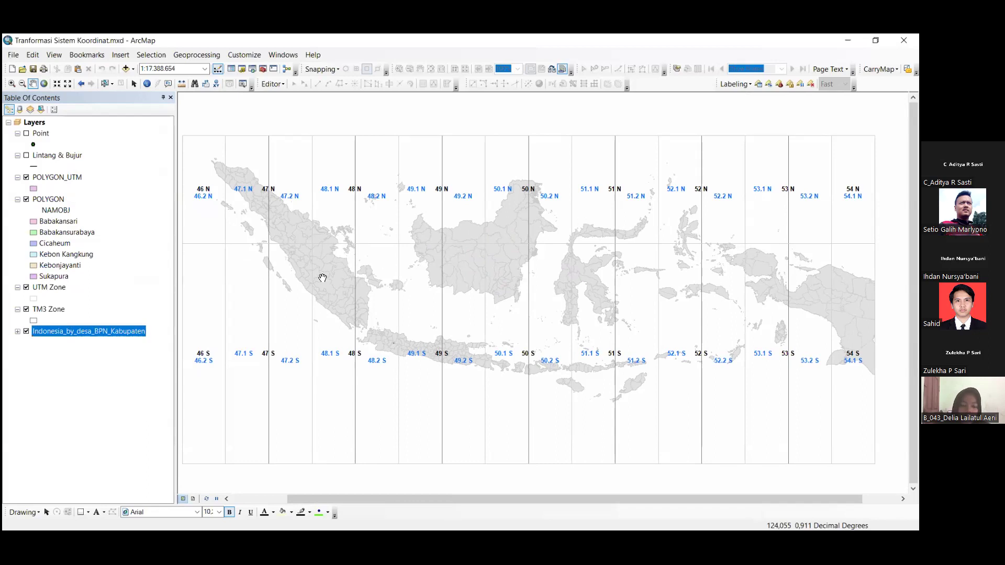
Switch the UTM Zone and TM3 Zone layers off and back on to compare their zone divisions
left_click(26, 288)
left_click(26, 288)
left_click(26, 310)
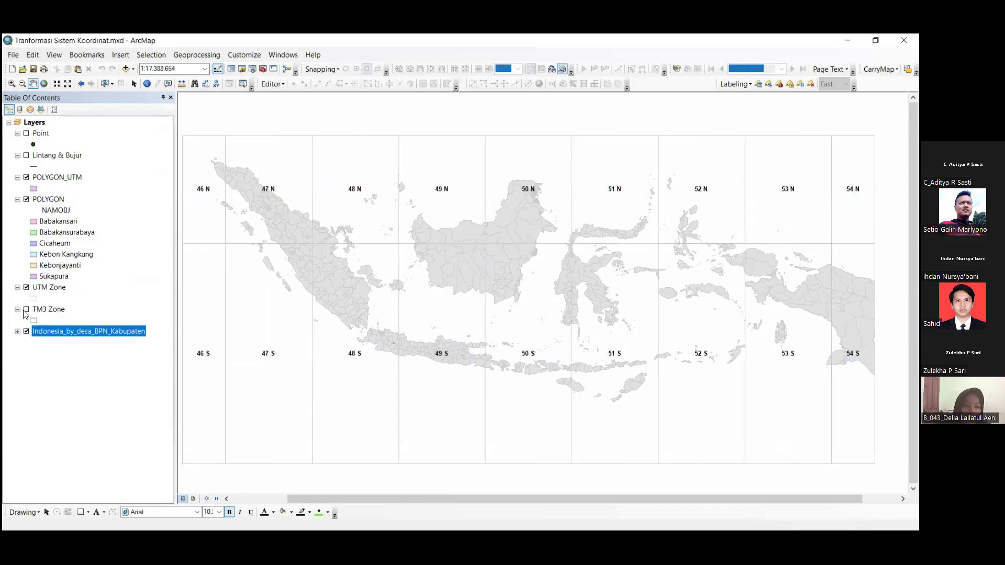
left_click(26, 310)
Open Layouting.mxd from the UNSIL\P15 folder without saving changes to the current map document
left_click(22, 69)
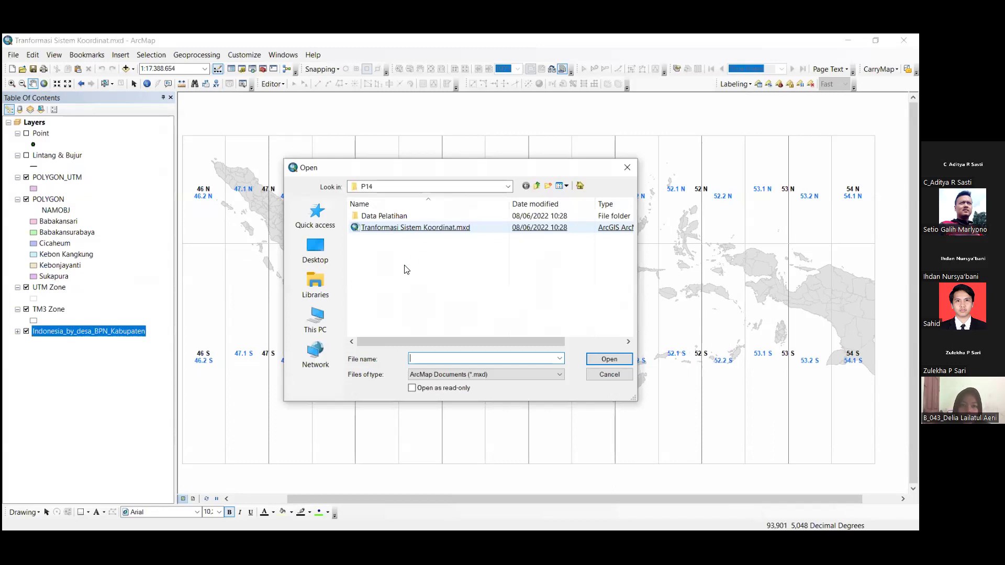
key("BackSpace")
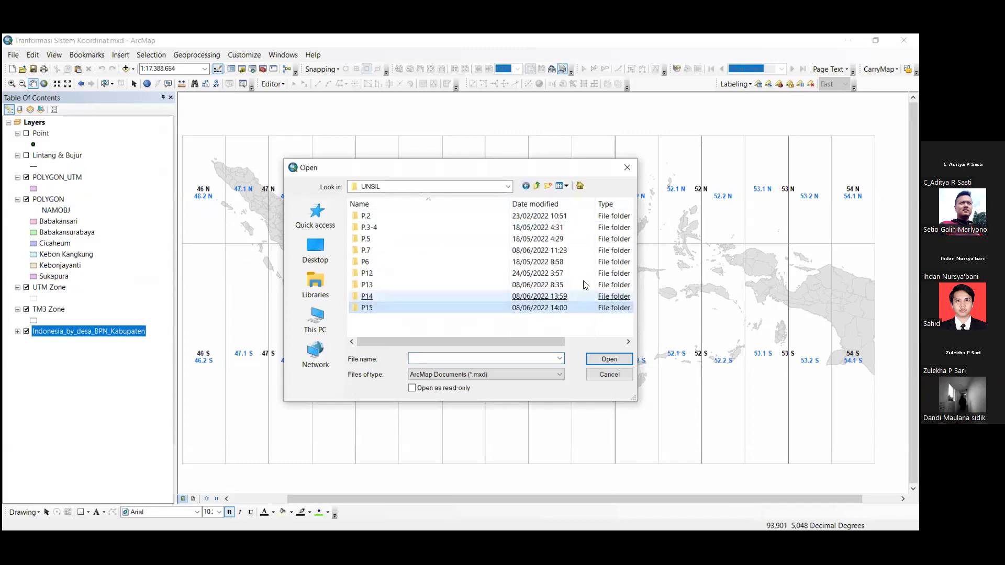
key("Return")
key("Down")
key("Down")
key("Return")
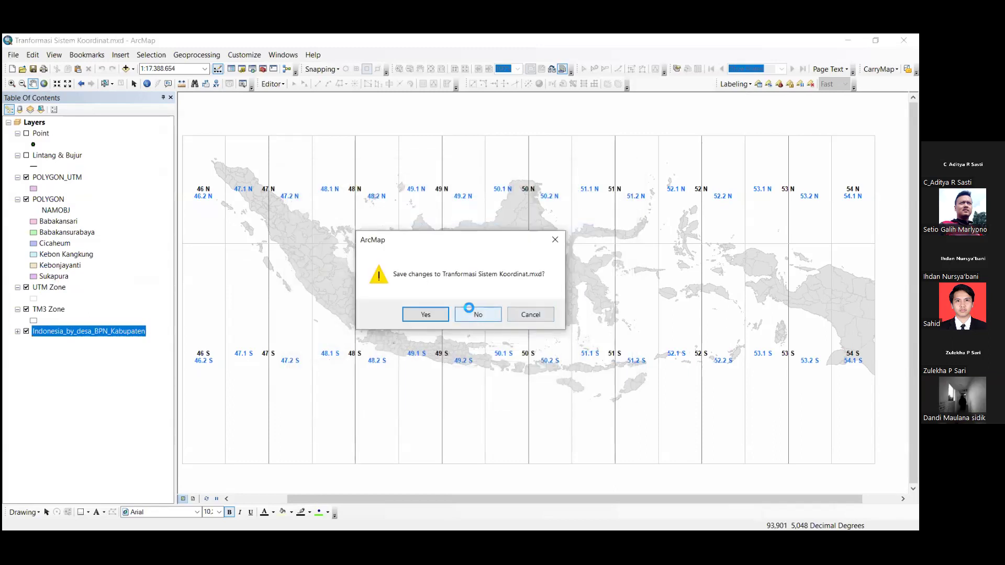
left_click(469, 308)
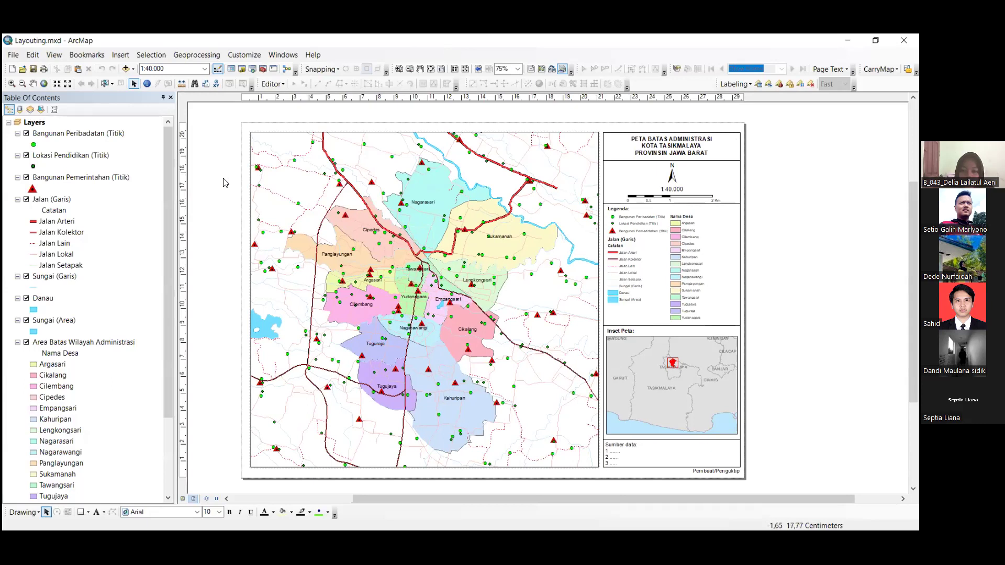
Create a new map document from the Blank Map template with the default geodatabase
left_click(13, 55)
left_click(51, 73)
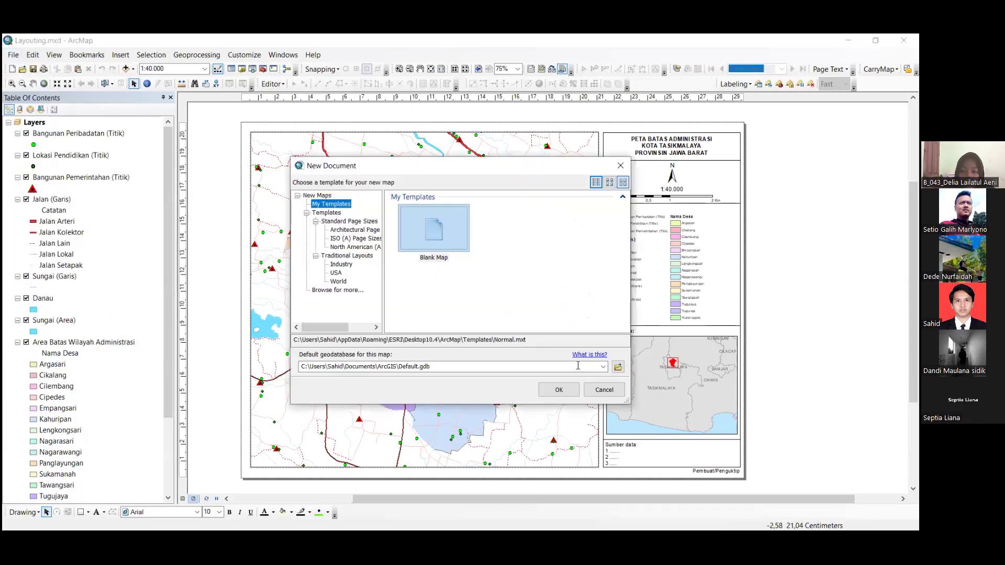
left_click(558, 391)
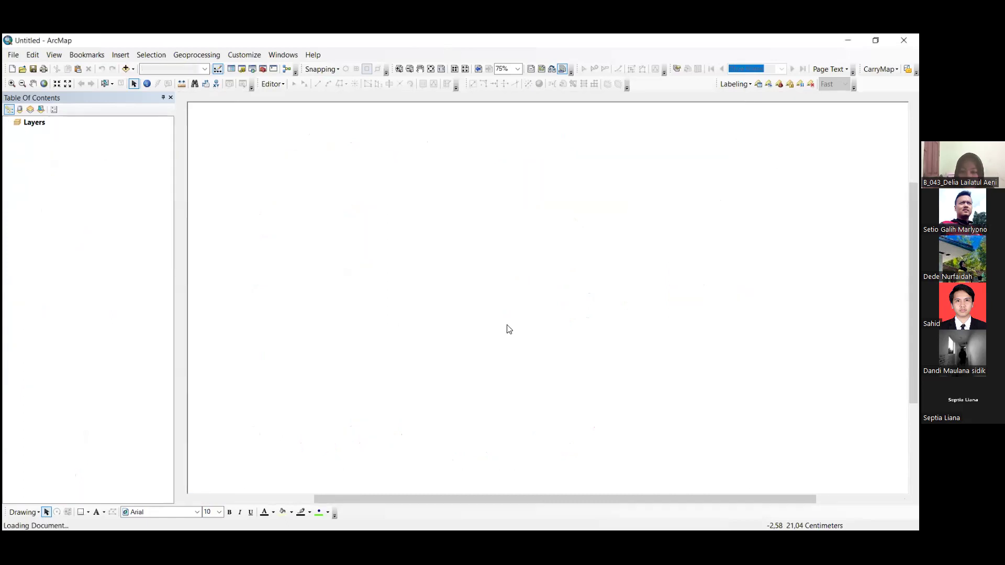
left_click(261, 239)
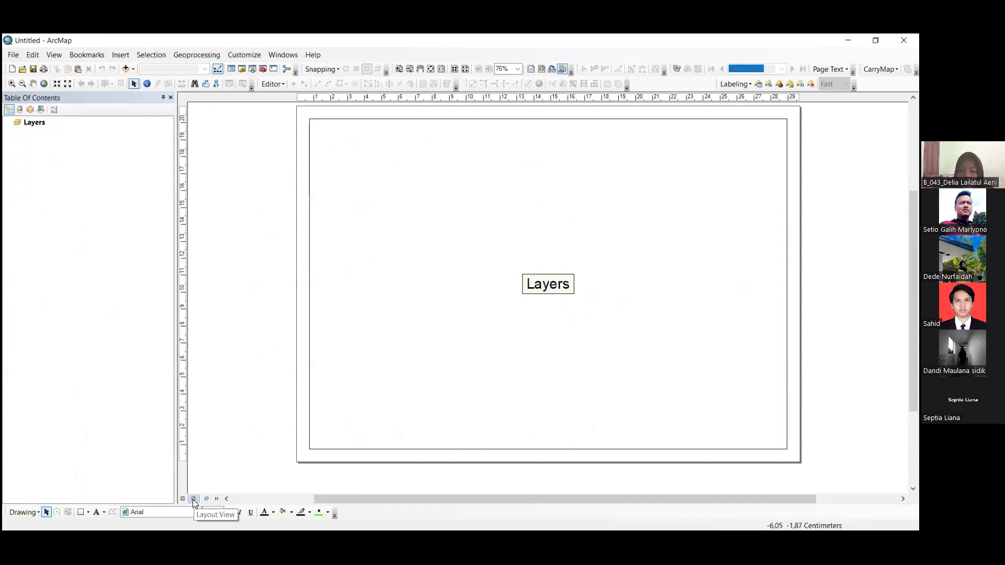
Switch the blank map to data view and return it to layout view
left_click(183, 500)
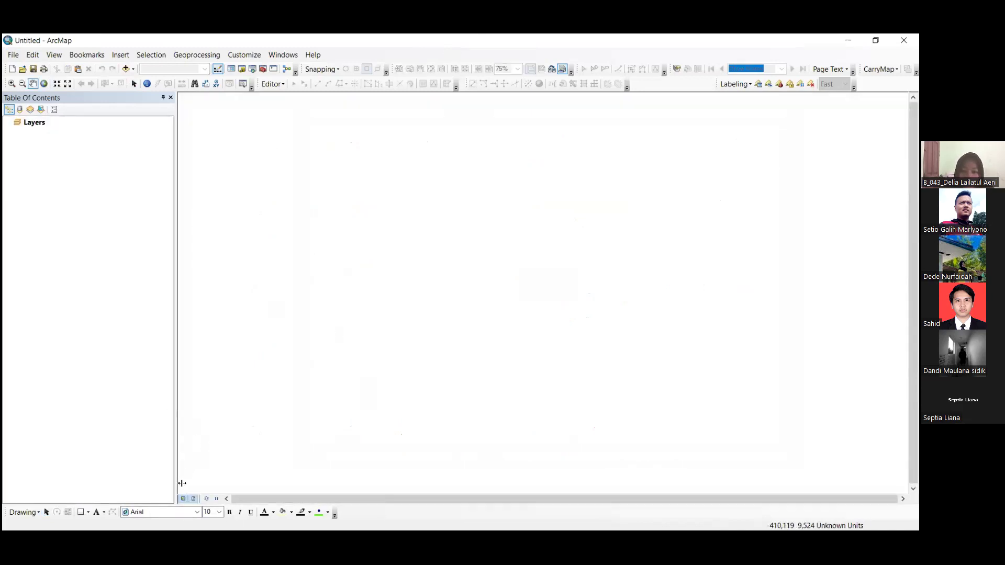
left_click(194, 499)
left_click(54, 55)
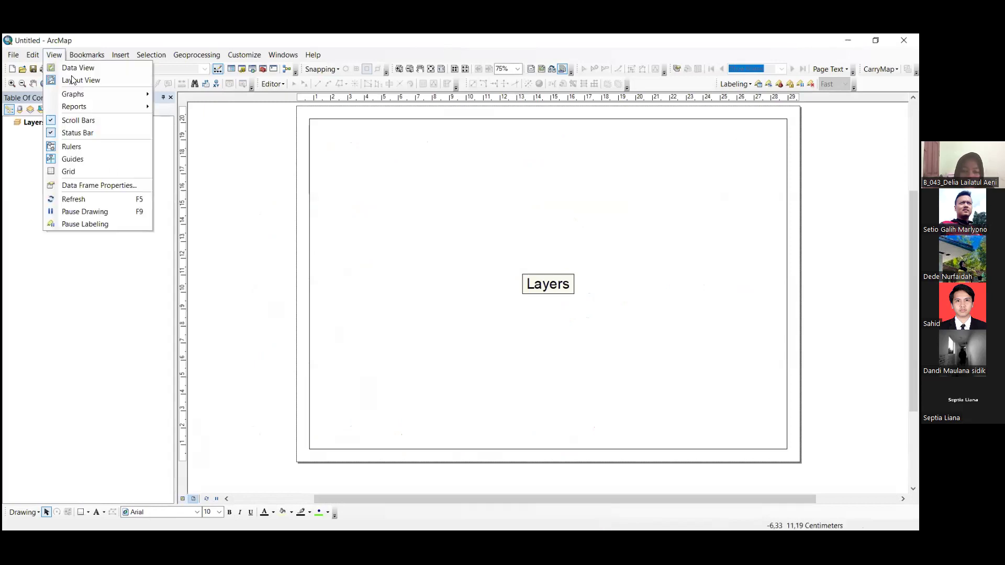
left_click(114, 80)
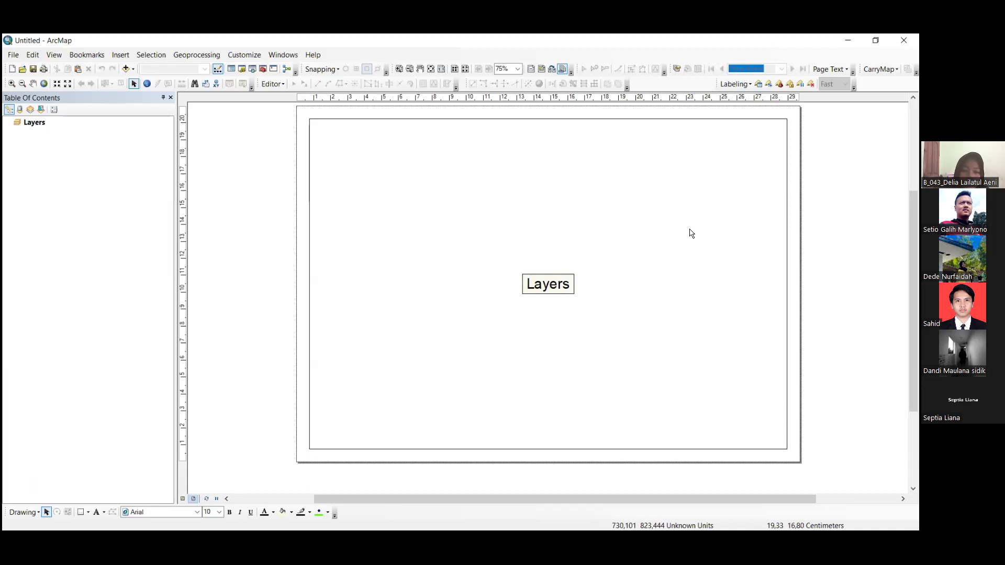
left_click_drag(276, 330, 264, 332)
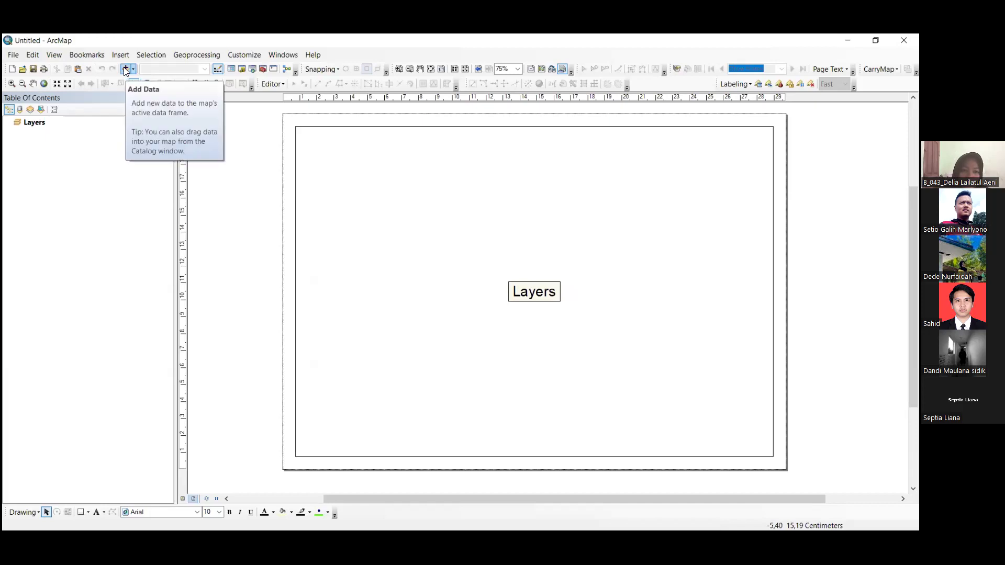
Browse the Catalog to D:\PERKULIAHAN\UNSIL\P15\Data Pelatihan\RBI25K_TASIKMALAYA.gdb and add ADMINISTRASI_AR_25K from BatasWilayah_25K to the map
left_click(242, 70)
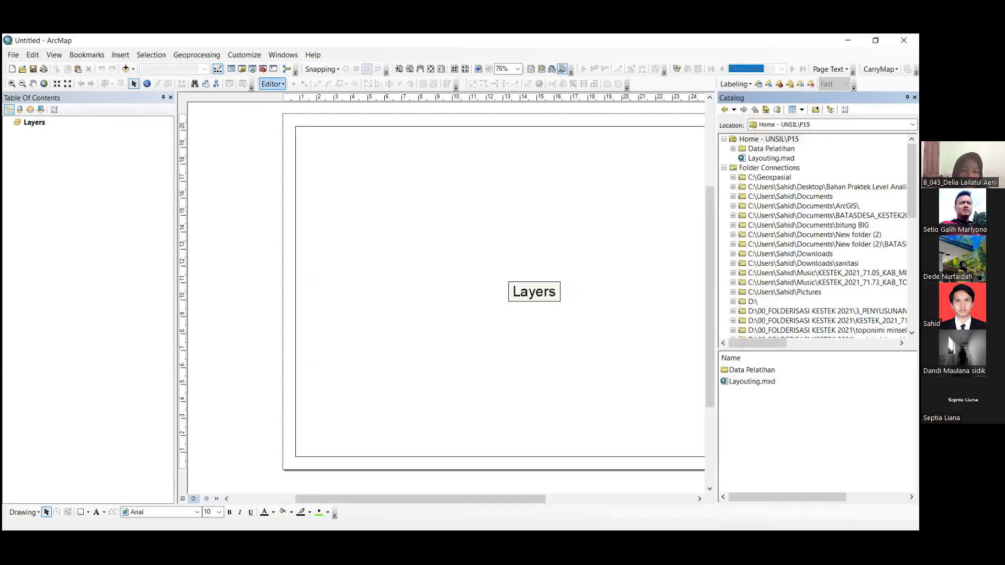
left_click(733, 302)
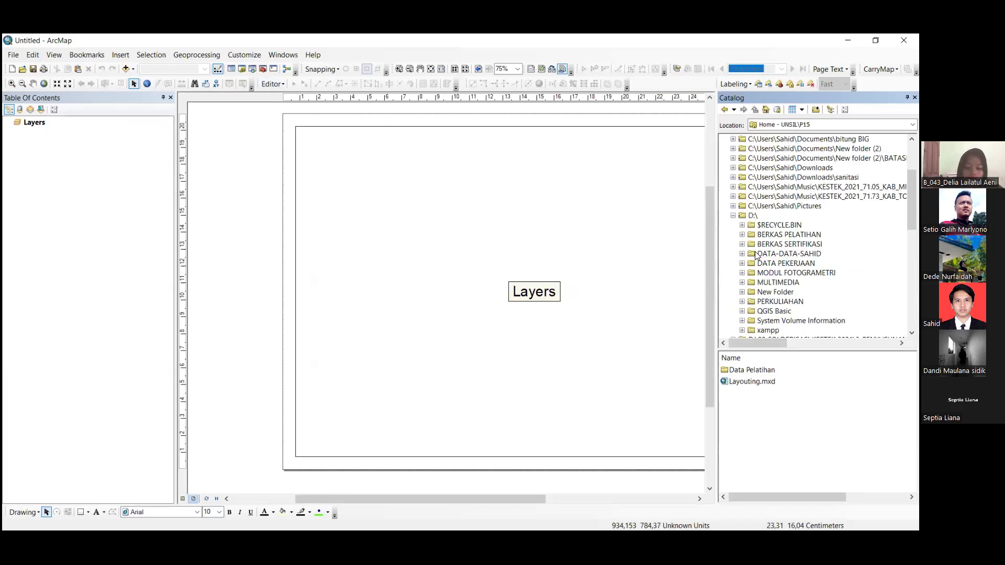
scroll(758, 261, "down", 2)
left_click(743, 244)
scroll(747, 251, "down", 1)
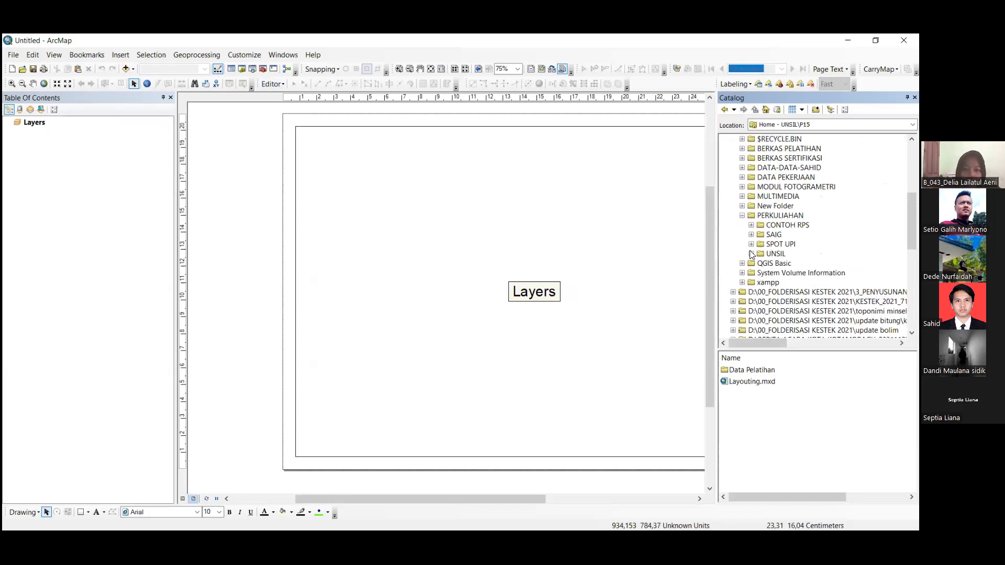
left_click(752, 254)
left_click(761, 273)
left_click(770, 282)
left_click(778, 302)
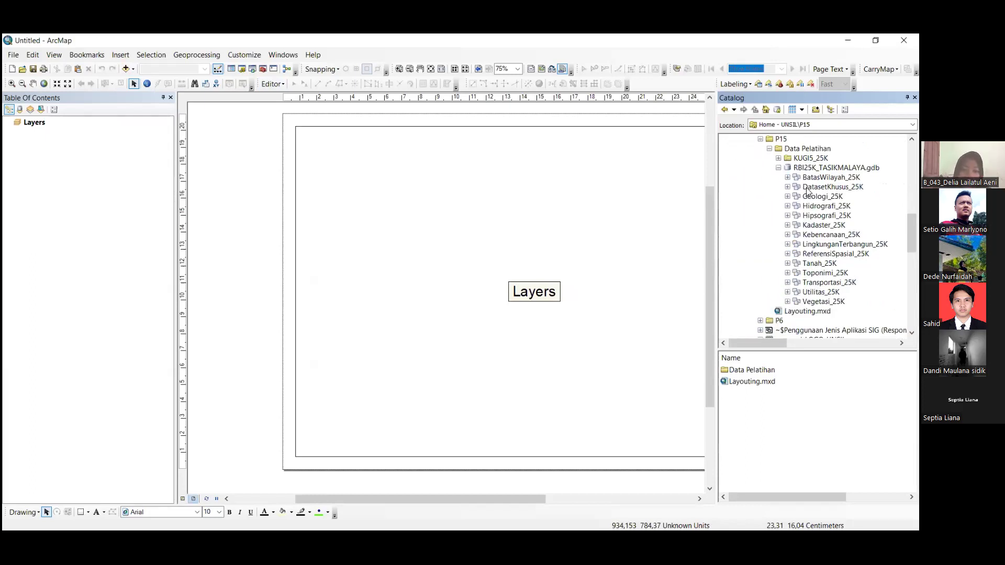
left_click_drag(752, 160, 209, 213)
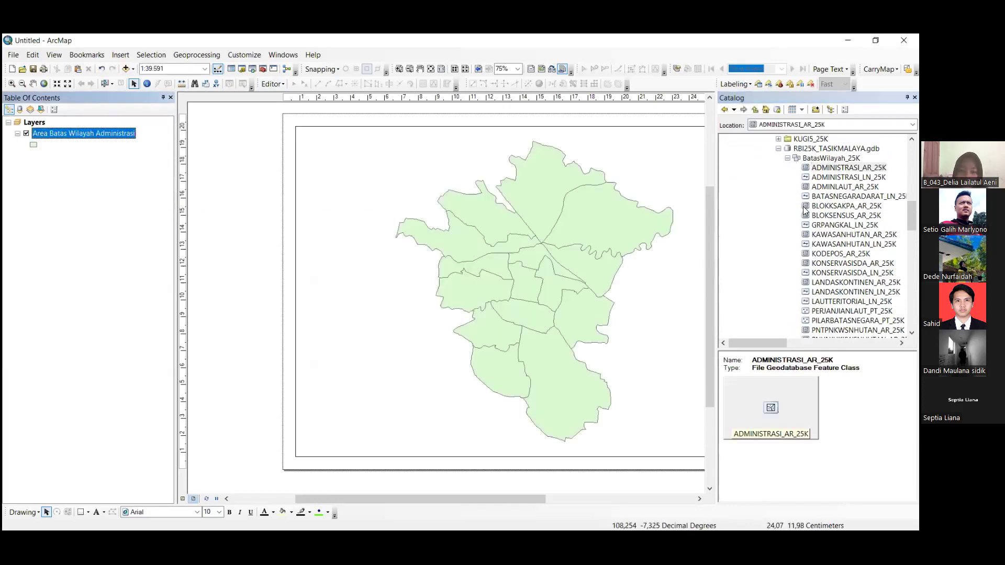
Add the river feature classes SUNGAI_LN_25K and SUNGAI_AR_25K from the Hidrografi_25K dataset to the map
scroll(807, 210, "up", 3)
left_click(806, 178)
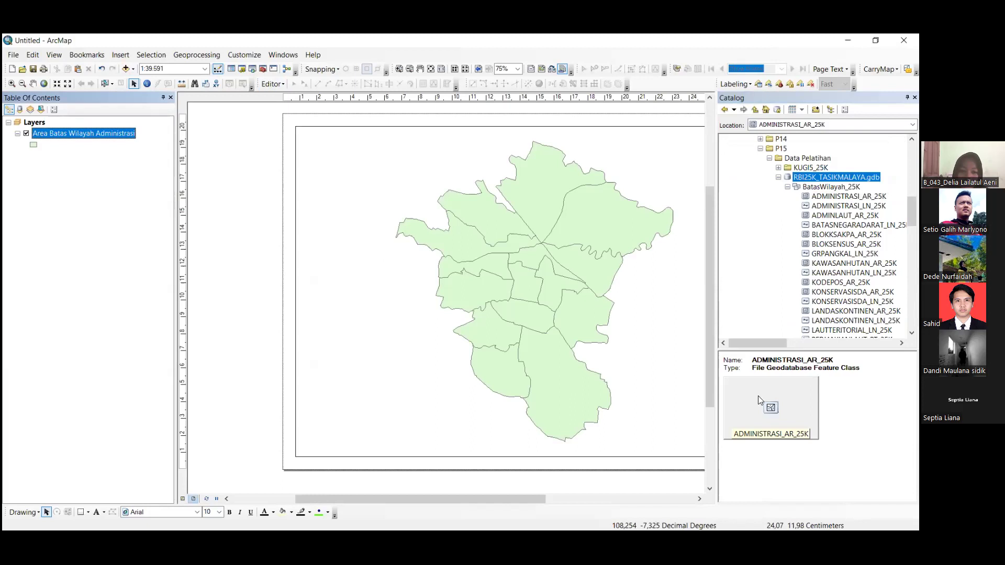
double_click(764, 416)
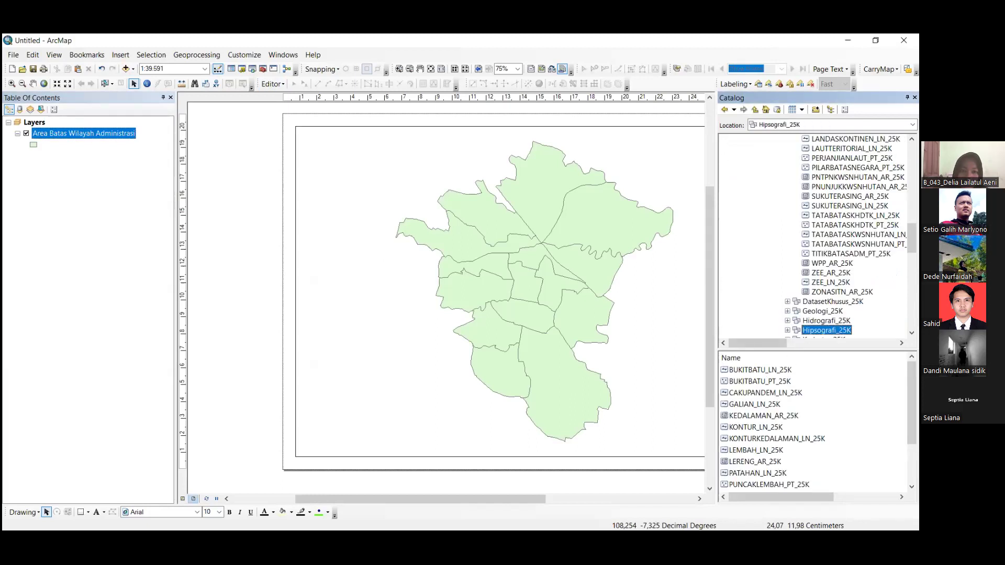
key("Up")
scroll(747, 433, "down", 10)
left_click_drag(743, 392, 368, 299)
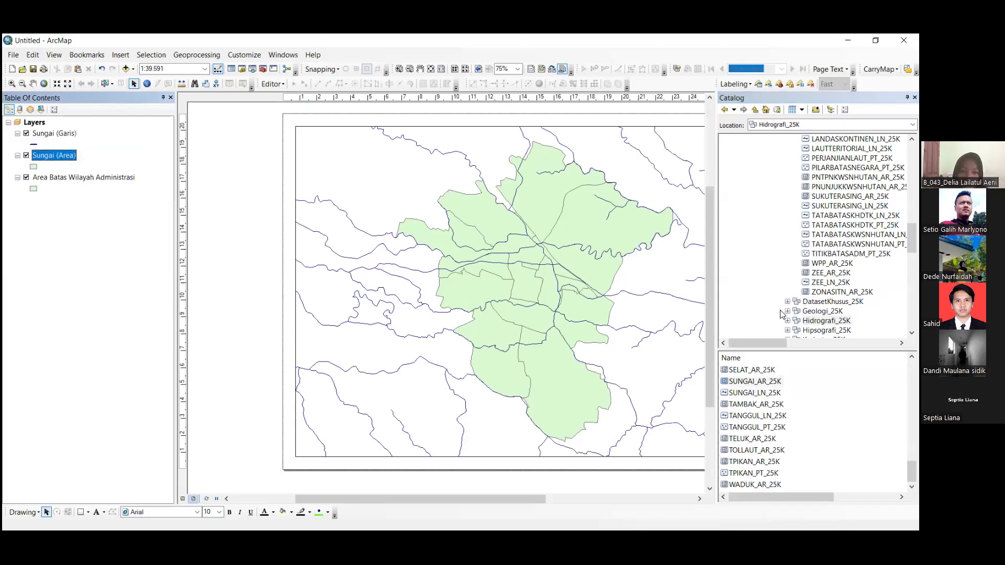
Add the point feature classes SARANAIBADAH_PT_25K and PENDIDIKAN_PT_25K from the LingkunganTerbangun_25K dataset to the map
scroll(814, 235, "down", 1)
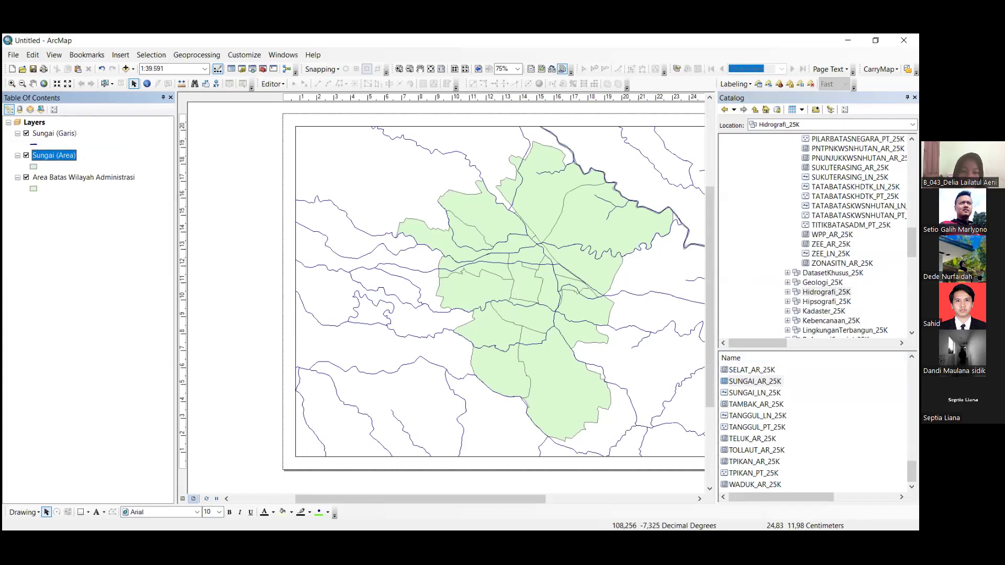
scroll(848, 235, "down", 1)
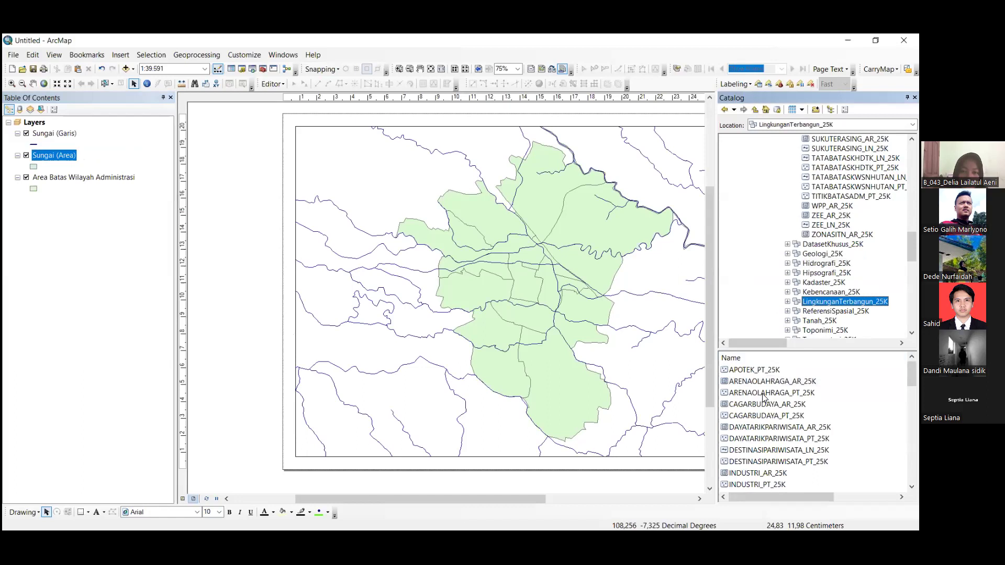
scroll(784, 442, "down", 15)
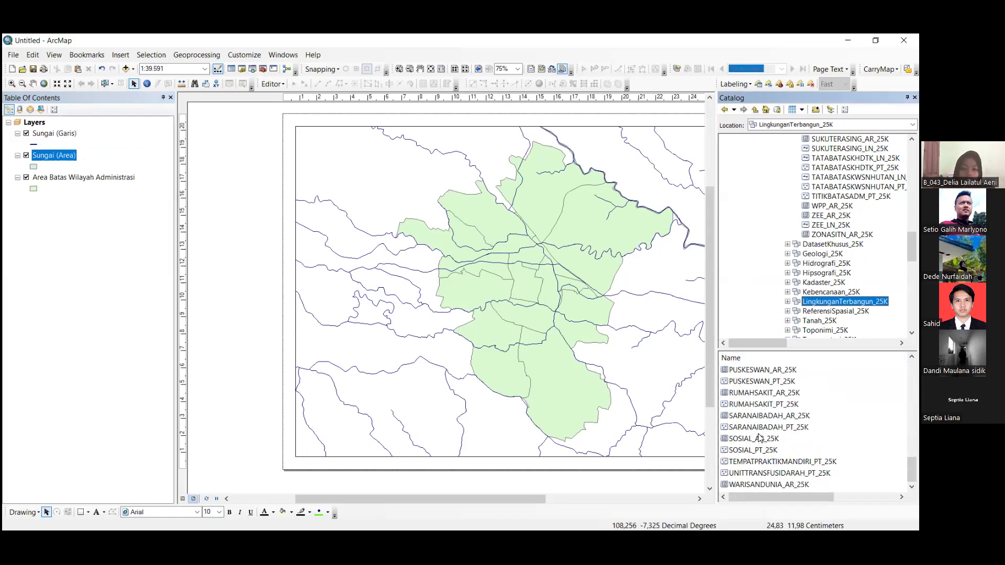
left_click_drag(767, 428, 233, 275)
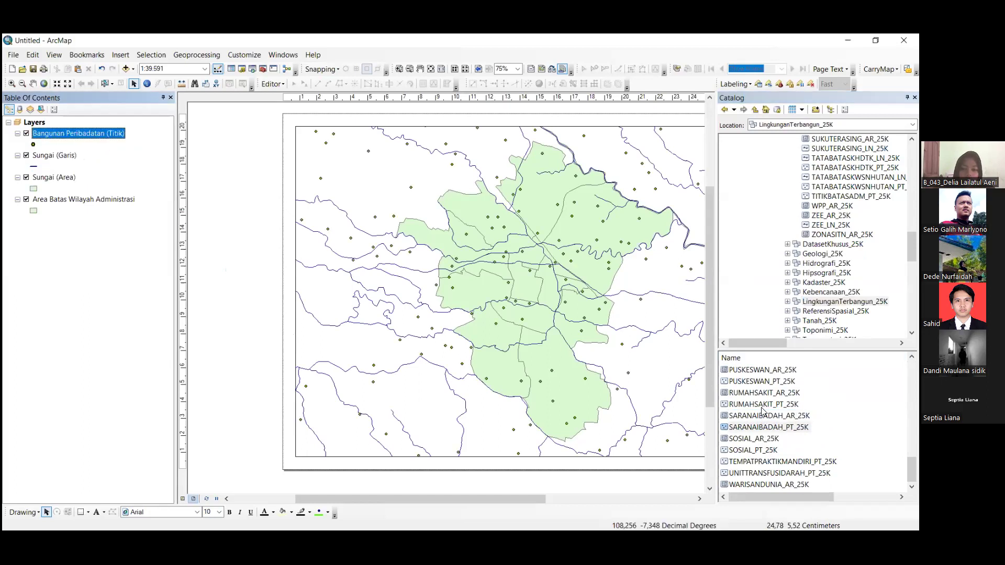
scroll(762, 409, "up", 1)
scroll(762, 453, "down", 1)
scroll(778, 438, "up", 3)
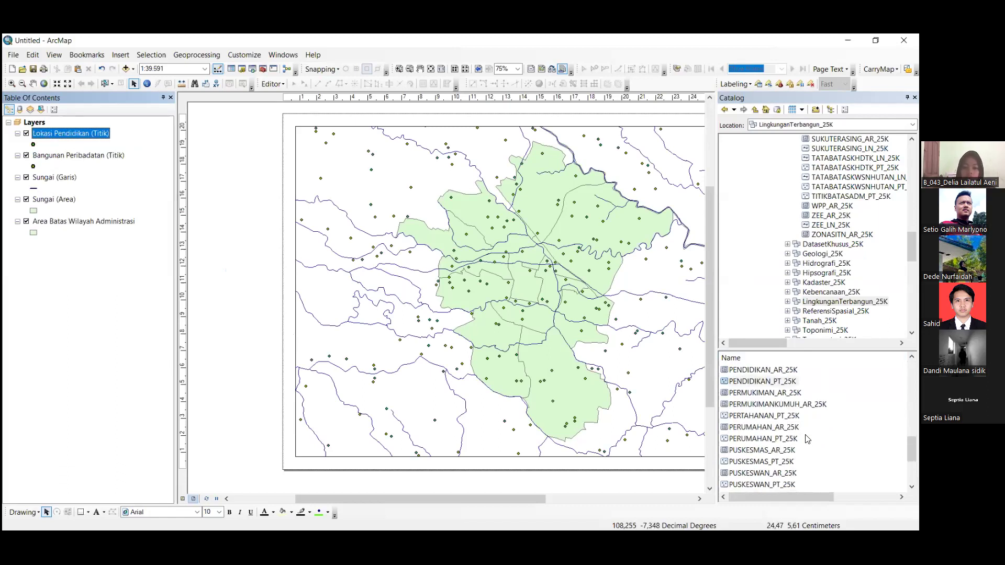
Add the road feature class JALAN_LN_25K from the Transportasi_25K dataset to the map
scroll(797, 428, "up", 1)
scroll(797, 428, "up", 6)
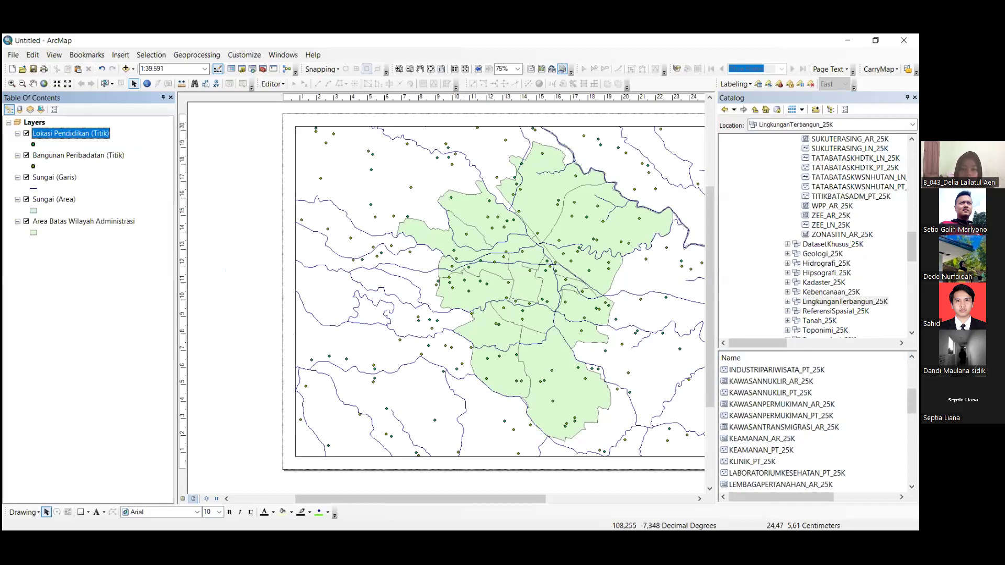
scroll(845, 237, "down", 1)
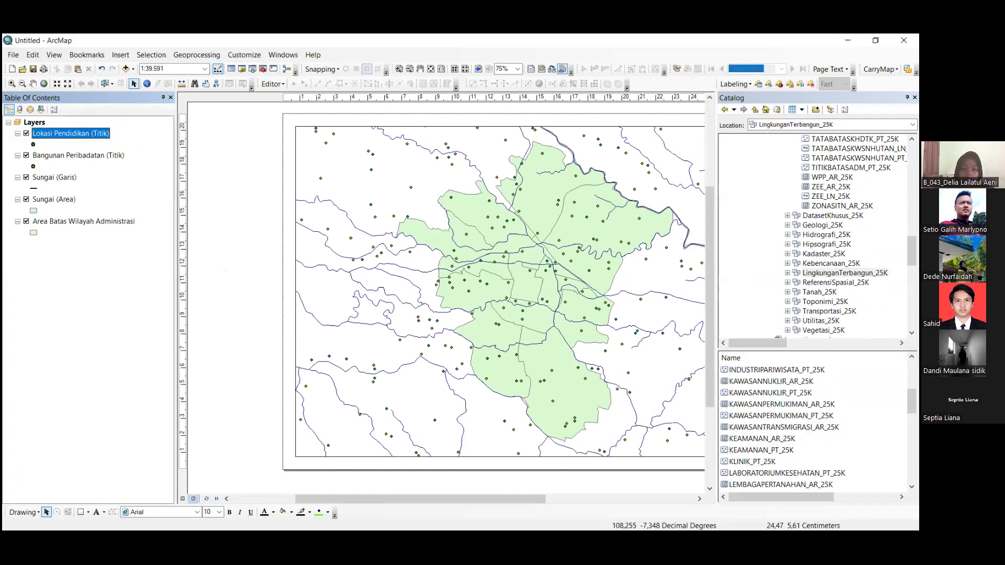
left_click(829, 311)
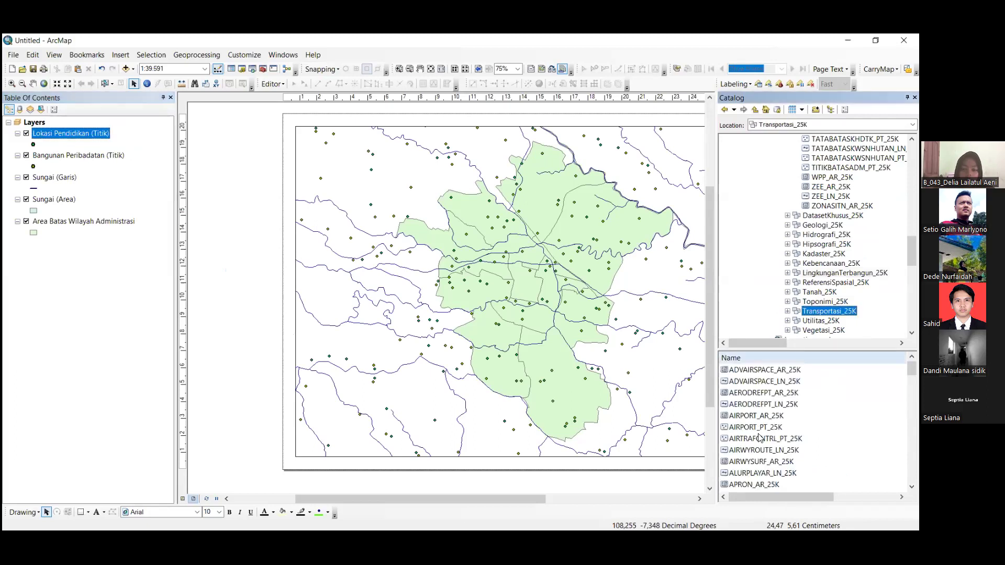
scroll(754, 453, "down", 5)
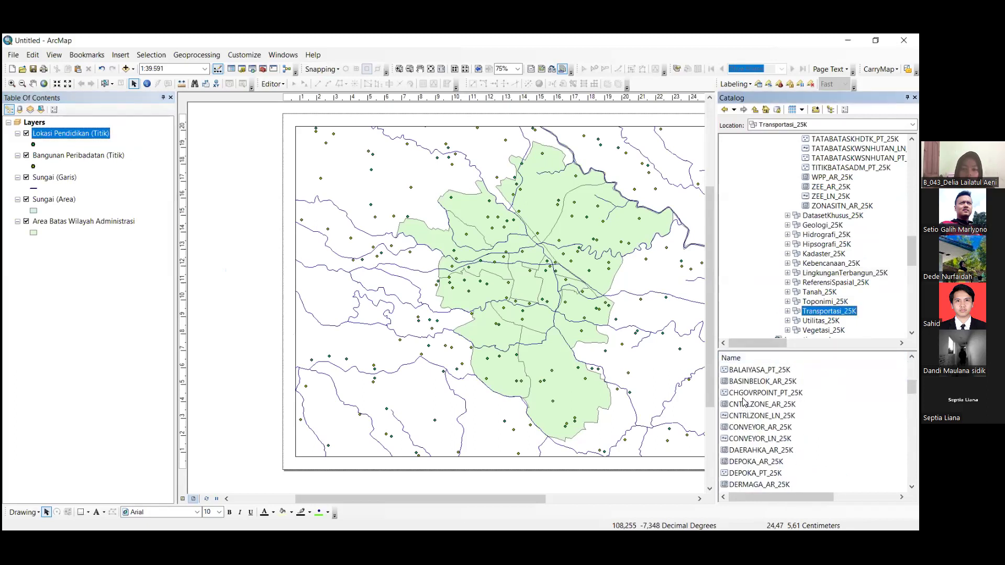
left_click_drag(744, 397, 358, 232)
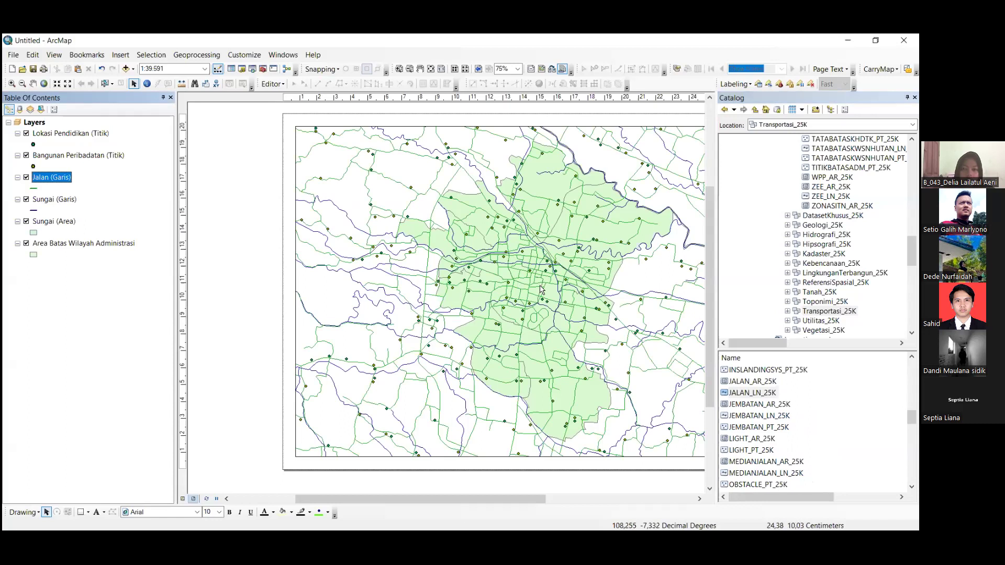
scroll(563, 231, "down", 1)
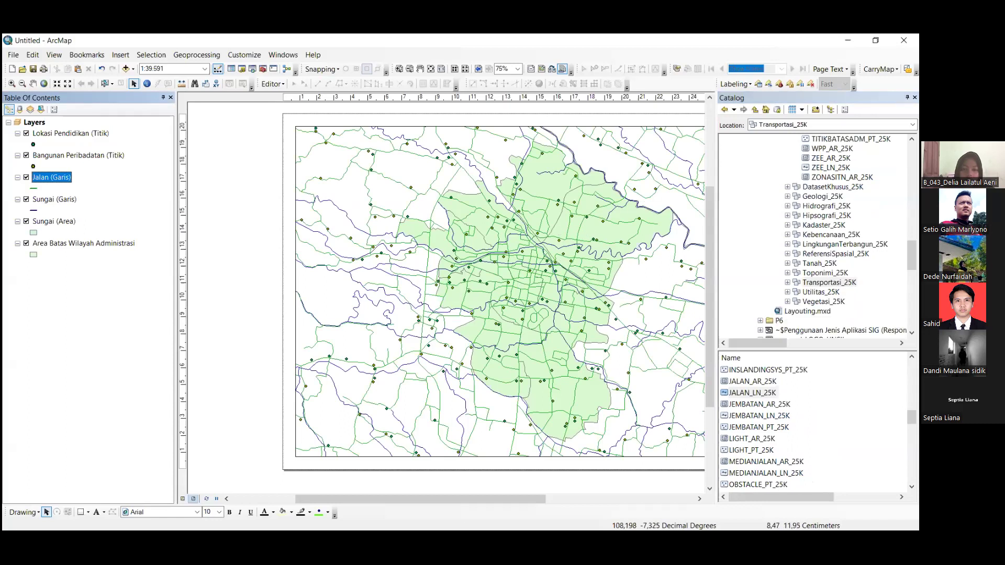
Apply the yellow Admin ARKEC Kuning symbol to the Area Batas Wilayah Administrasi layer
left_click_drag(519, 281, 459, 285)
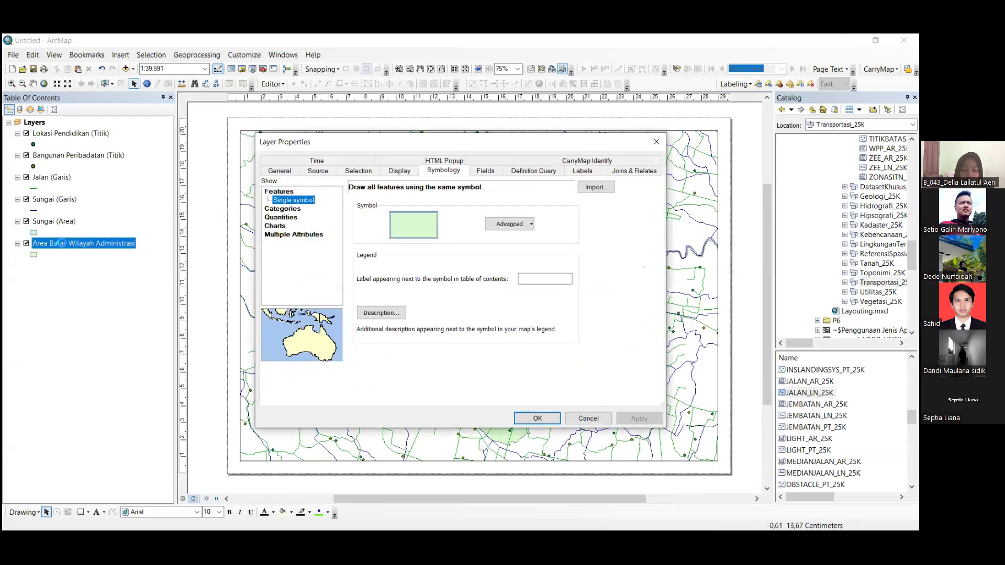
key("Escape")
right_click(67, 244)
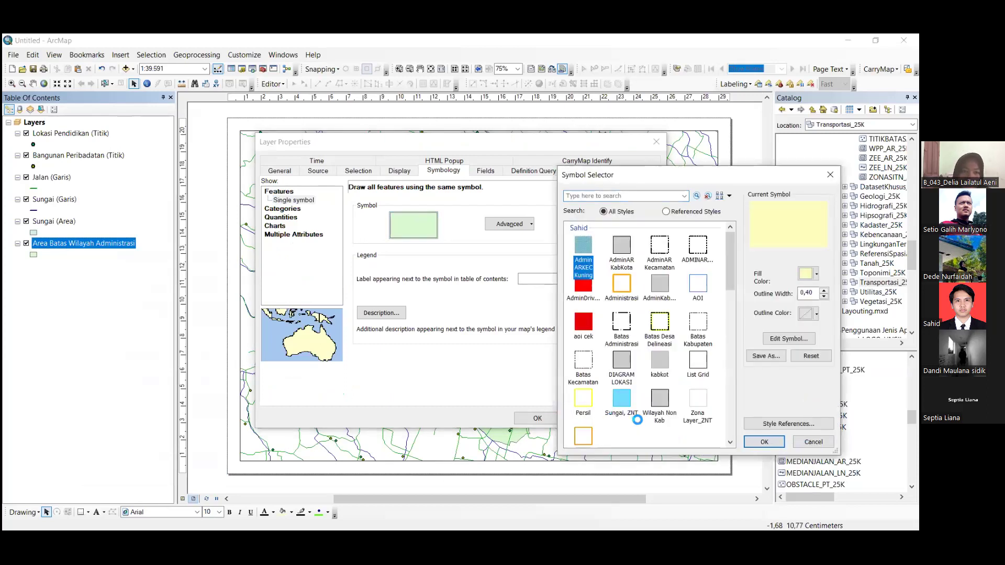
key("Return")
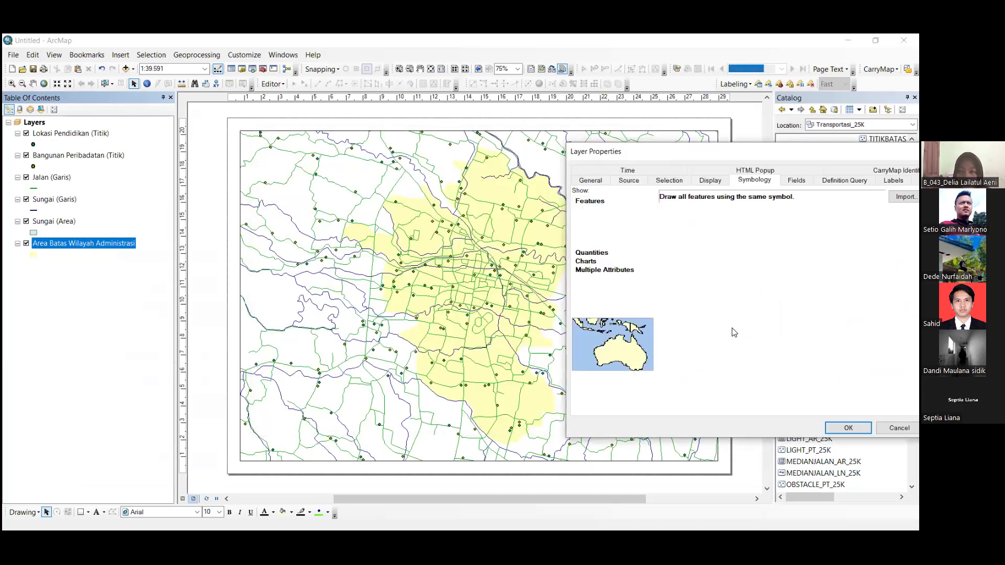
Symbolize the Area Batas Wilayah Administrasi layer by unique values of the Nama Objek field, adding all values
left_click(702, 224)
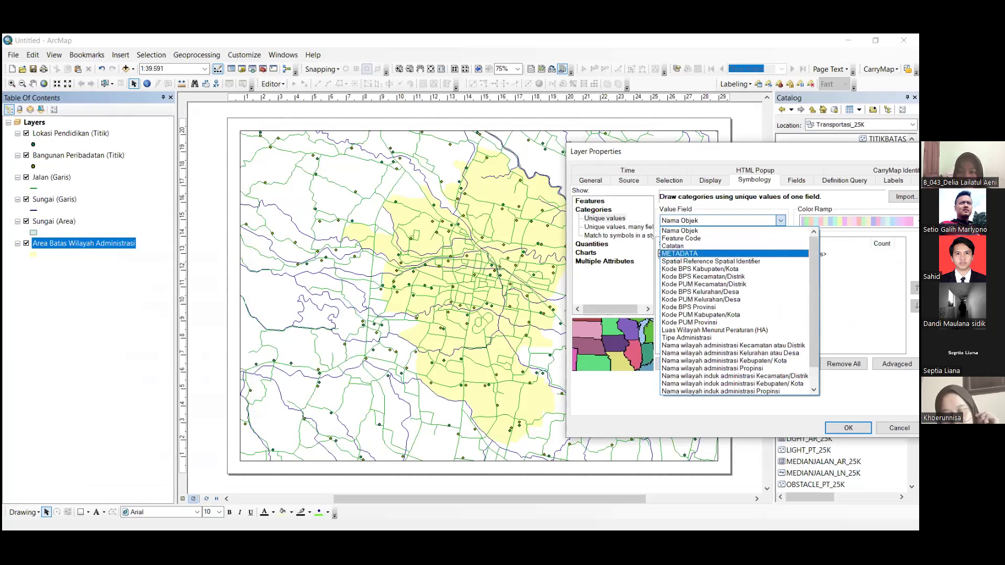
key("Up")
key("Up")
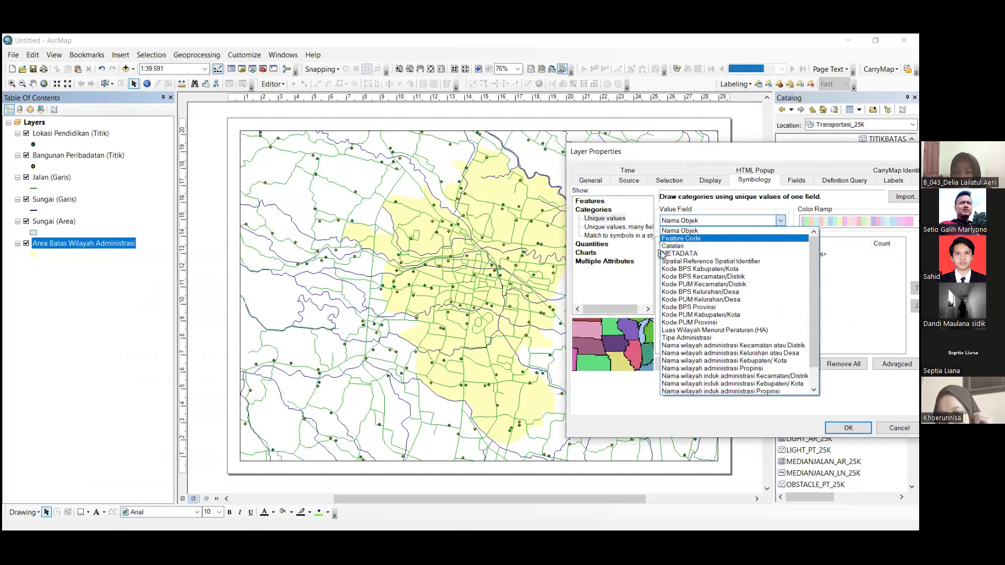
key("Escape")
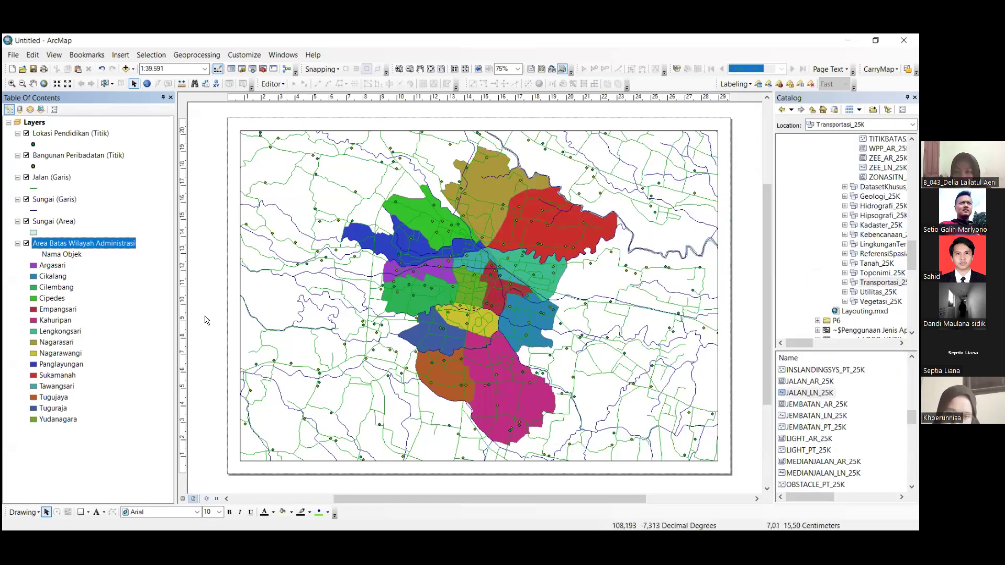
Apply the light blue Sungai, ZNT symbol to the Sungai (Area) layer
left_click(35, 237)
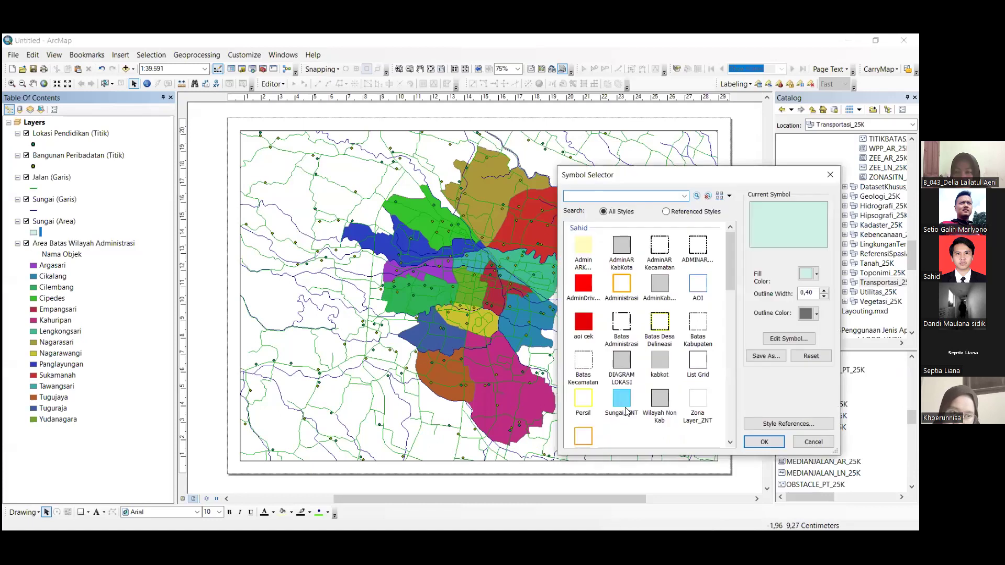
left_click(625, 403)
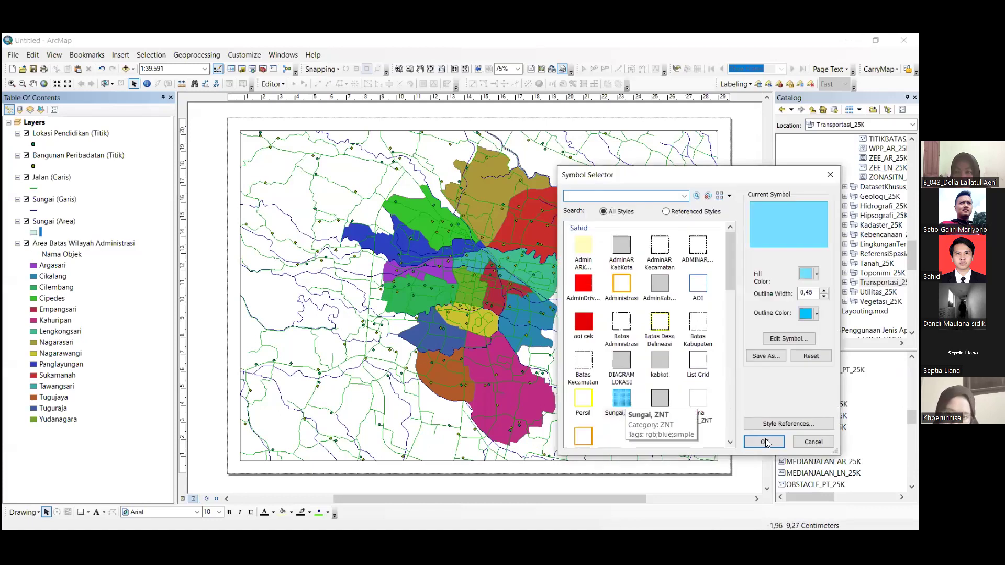
key("Return")
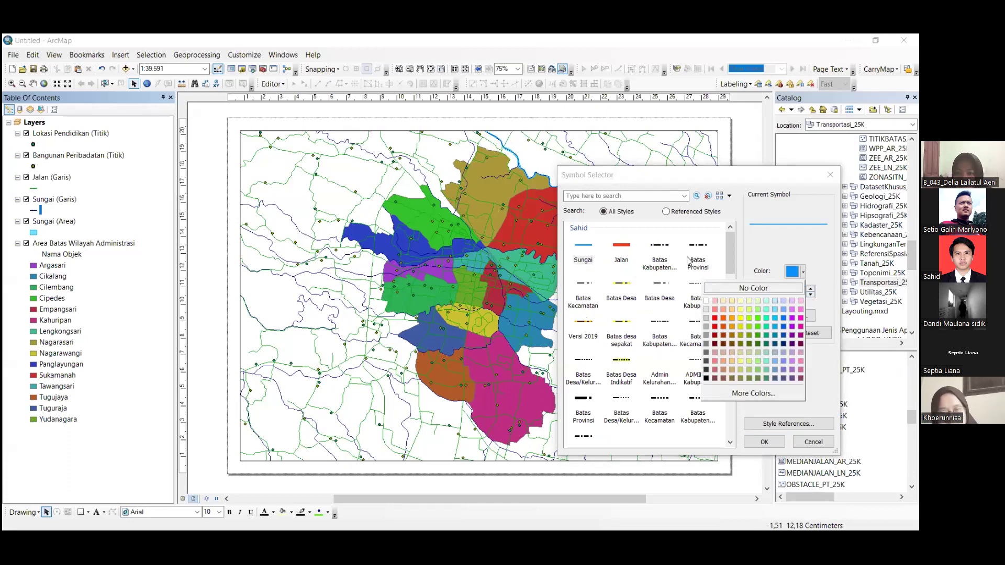
Apply the blue Sungai line symbol to the Sungai (Garis) layer, with its color model switched to CMYK
left_click(753, 393)
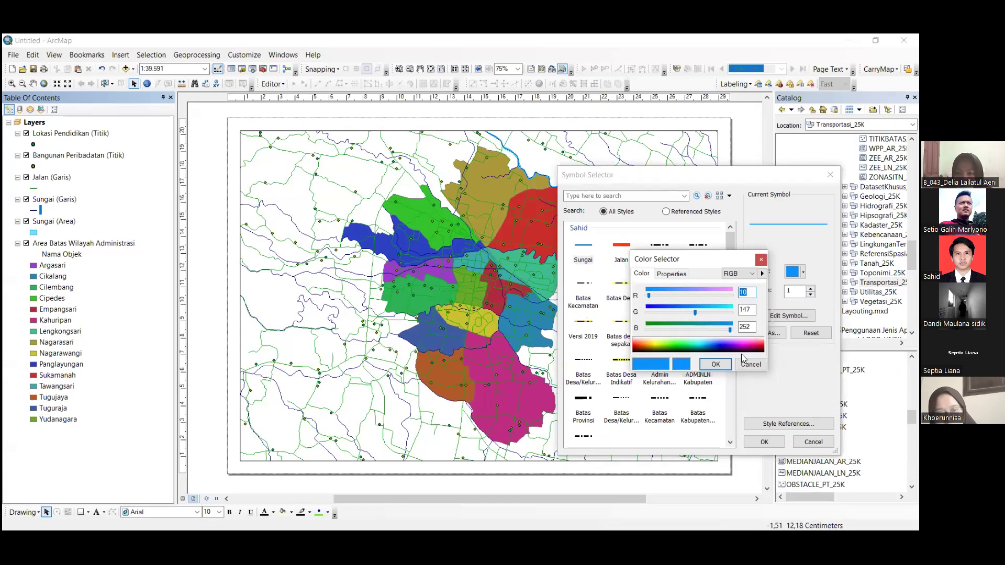
left_click_drag(696, 259, 624, 260)
left_click(678, 275)
left_click(678, 300)
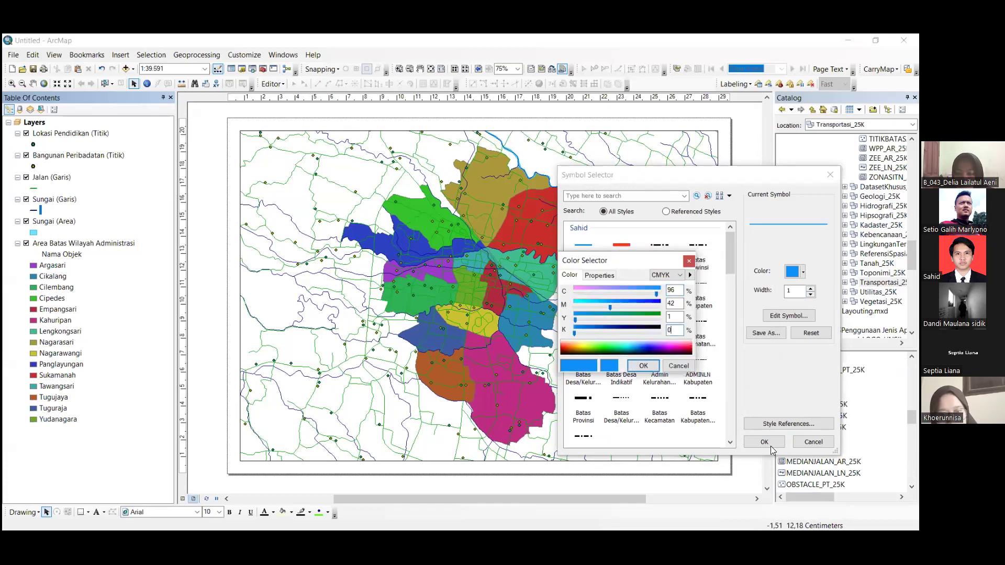
key("Return")
key("Return")
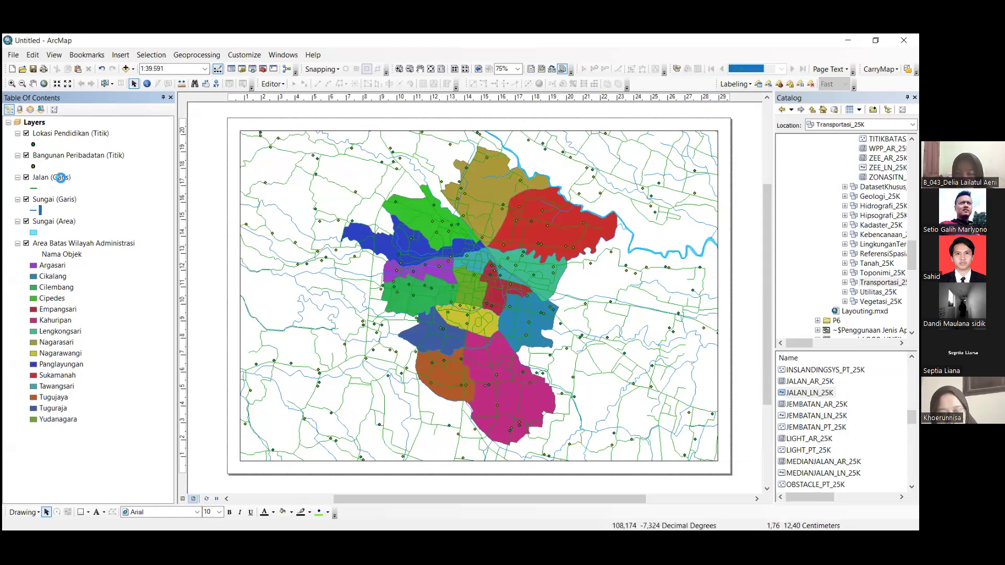
Symbolize the Jalan (Garis) layer by unique values of the Catatan field, adding all values and excluding all other values
double_click(56, 178)
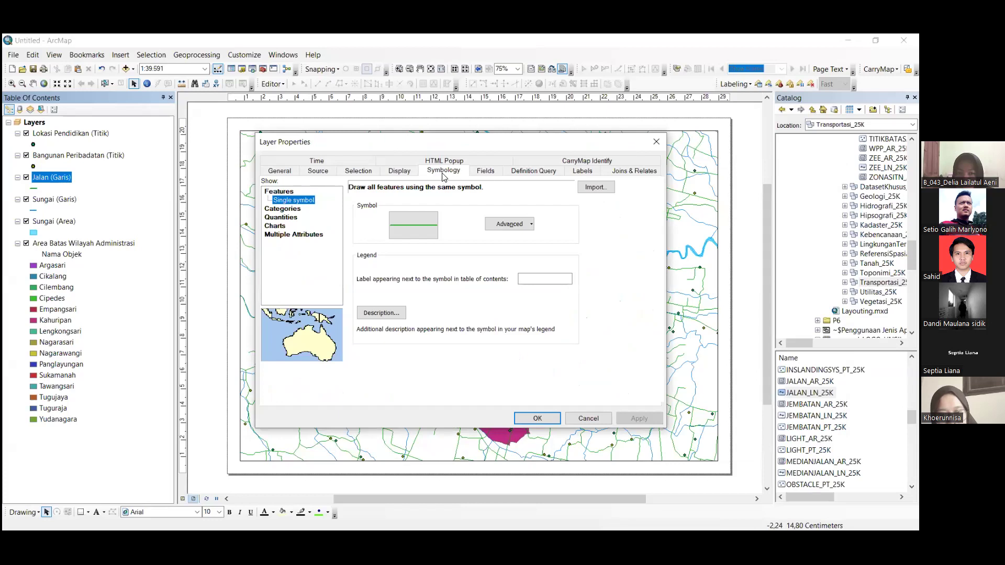
left_click(281, 209)
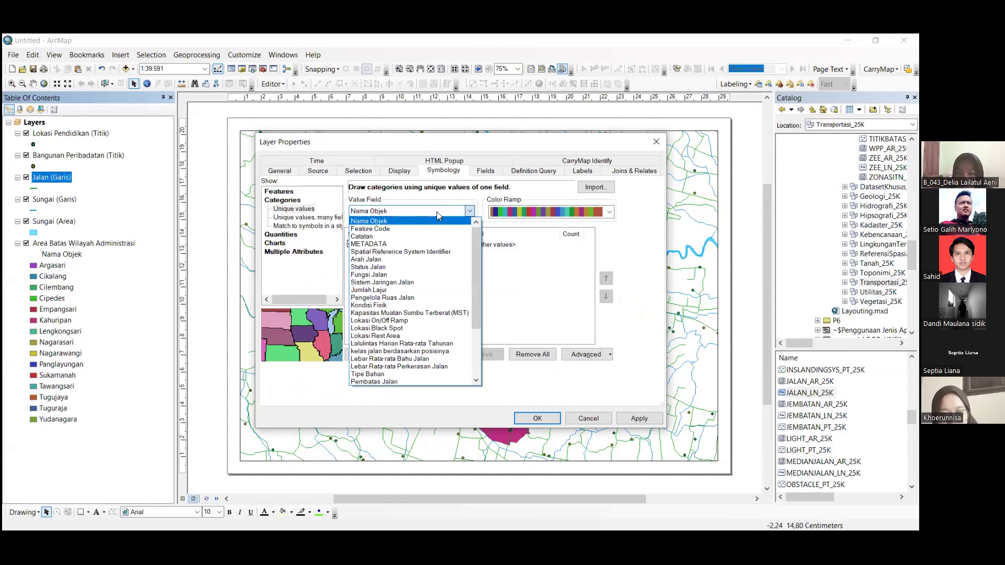
left_click(390, 237)
left_click(371, 355)
left_click(350, 244)
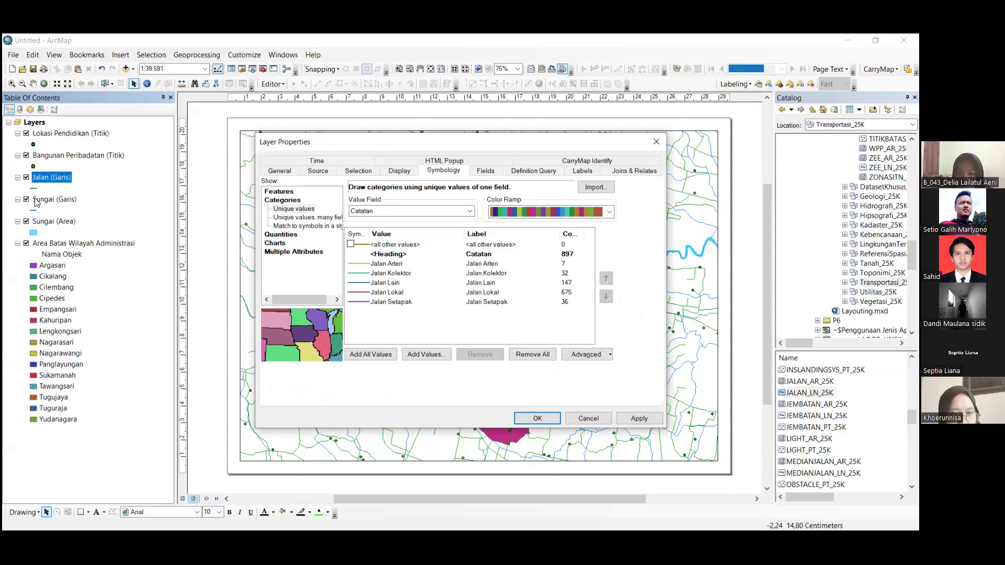
left_click(537, 419)
Apply the ESRI Freeway line symbol to the Jalan Arteri class
left_click(33, 199)
scroll(638, 346, "down", 5)
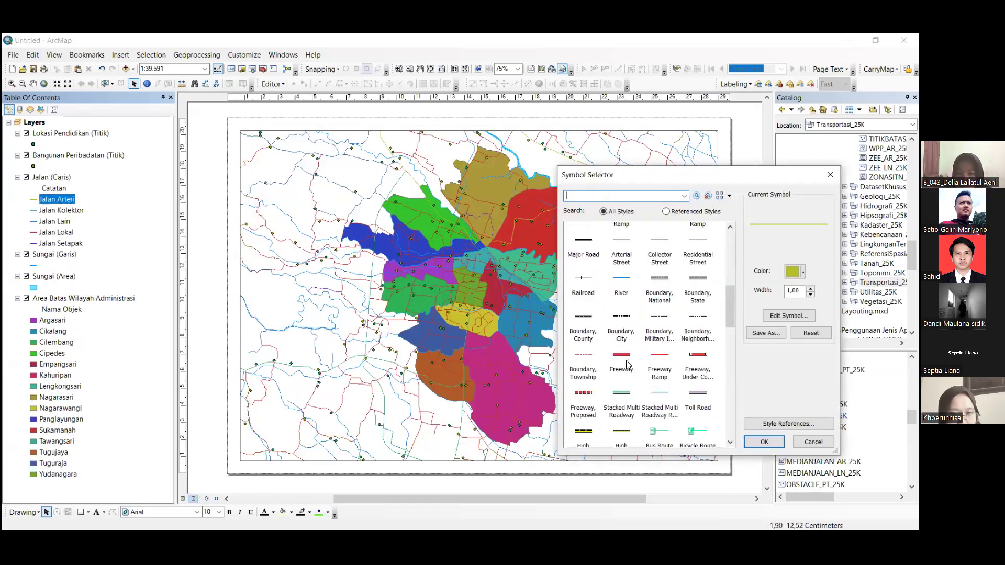
left_click(621, 355)
left_click(765, 443)
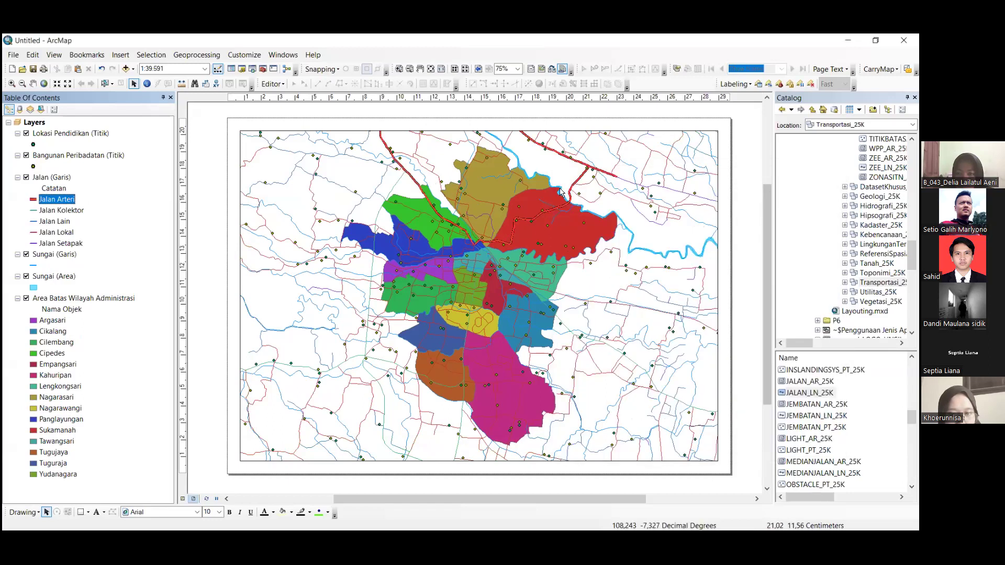
Apply a dark red road line symbol from the ESRI style to the Jalan Kolektor class
left_click(33, 210)
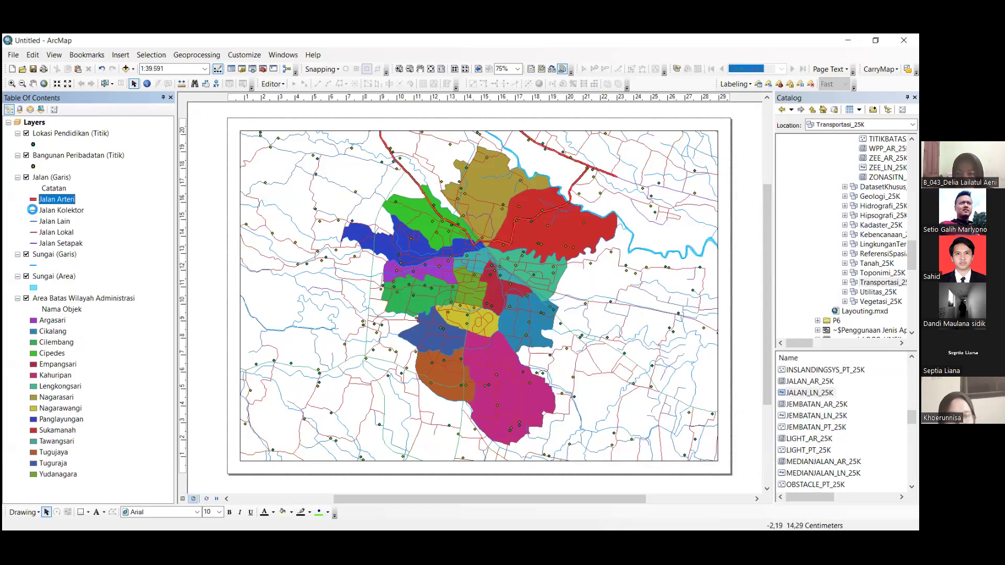
scroll(624, 272, "down", 4)
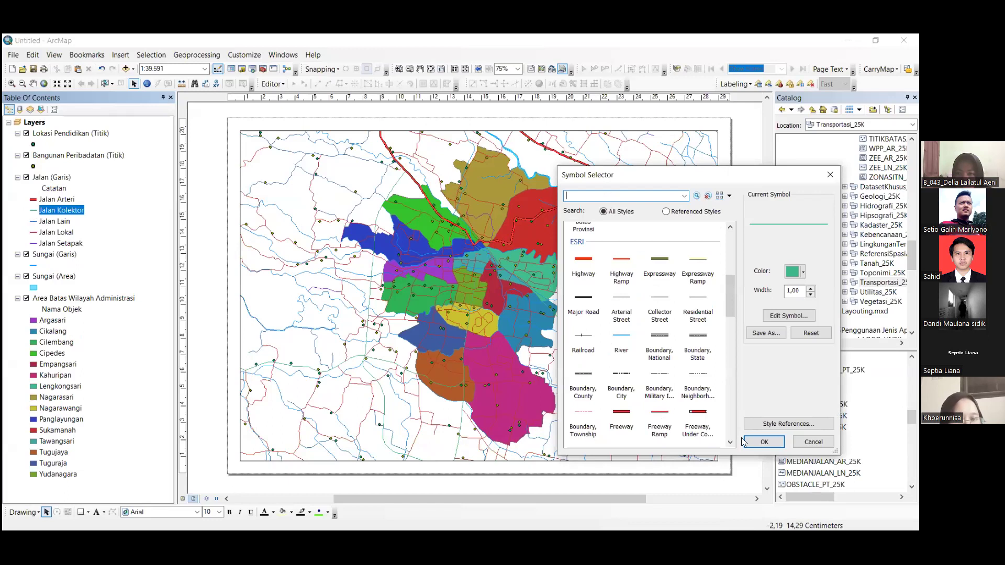
left_click(757, 443)
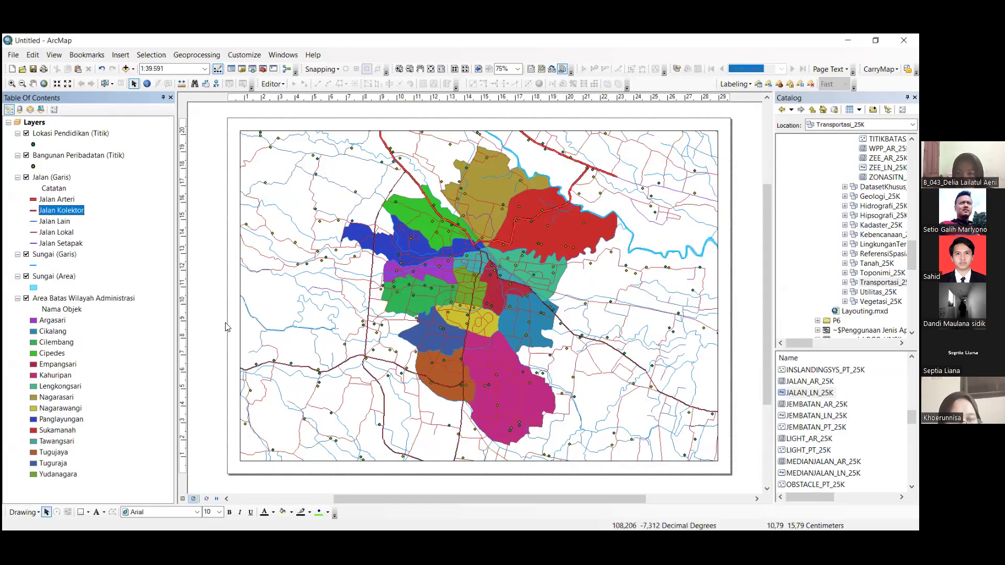
Apply the Jalan line symbol with a width of 2 to the Jalan Lain class
left_click(34, 222)
left_click(622, 249)
double_click(801, 293)
type("2")
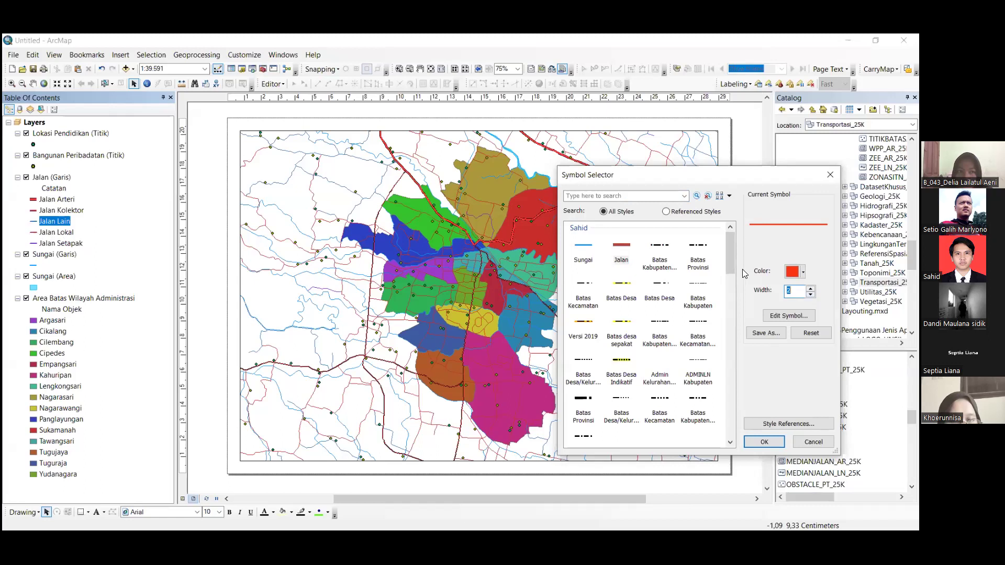
key("Return")
Apply a dashed topographic contour line symbol recolored red to the Jalan Lokal class
key("Down")
key("Return")
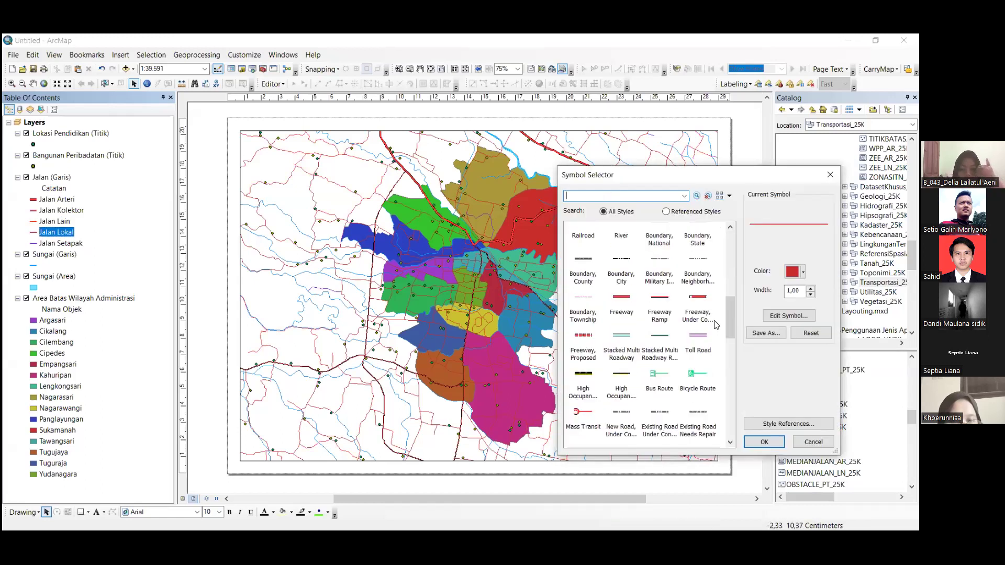
scroll(717, 325, "down", 3)
left_click(660, 343)
left_click(795, 272)
left_click(716, 322)
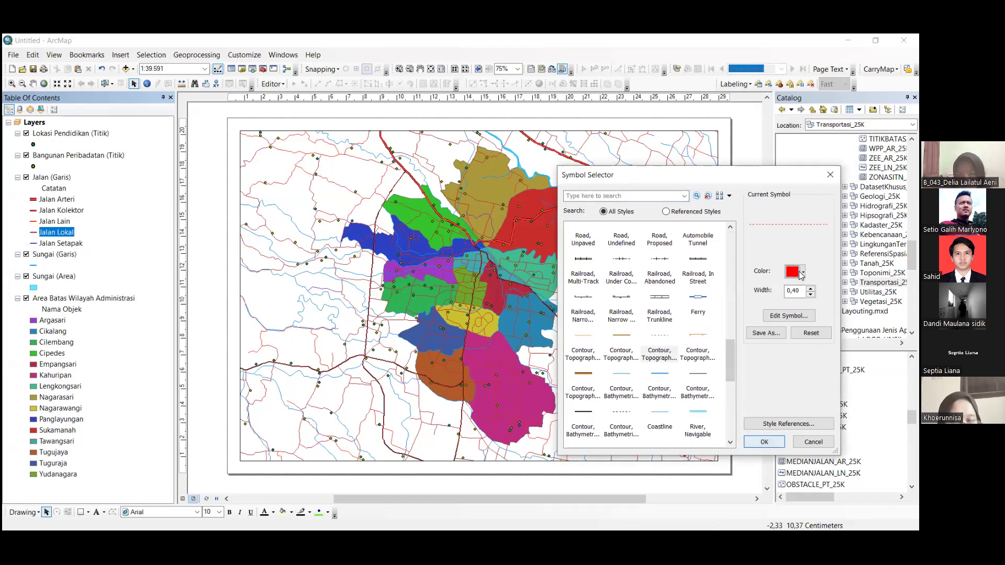
key("Return")
Confirm the red Jalan Lokal symbol and recolor the Jalan Setapak line symbol light pink
key("Down")
key("Return")
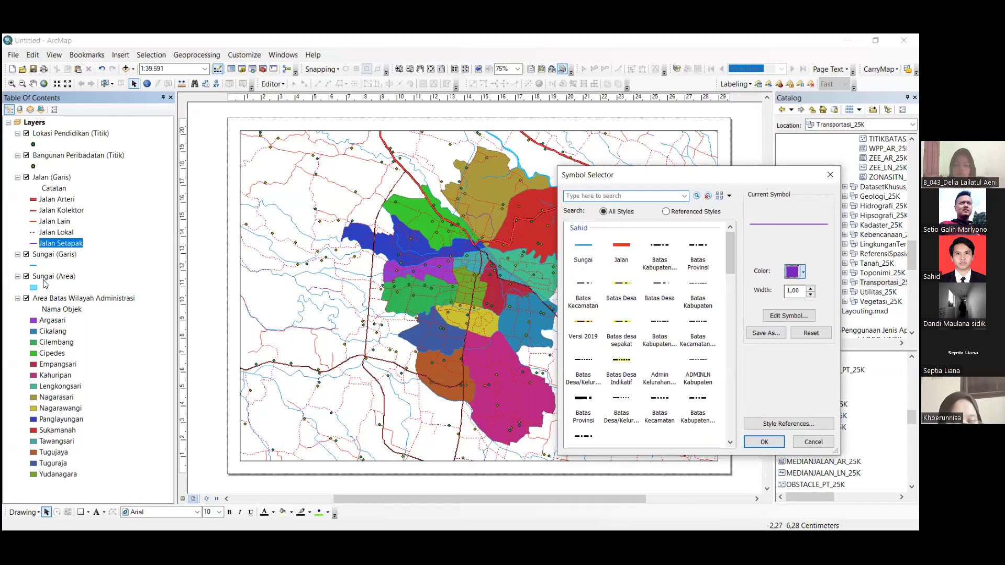
key("Return")
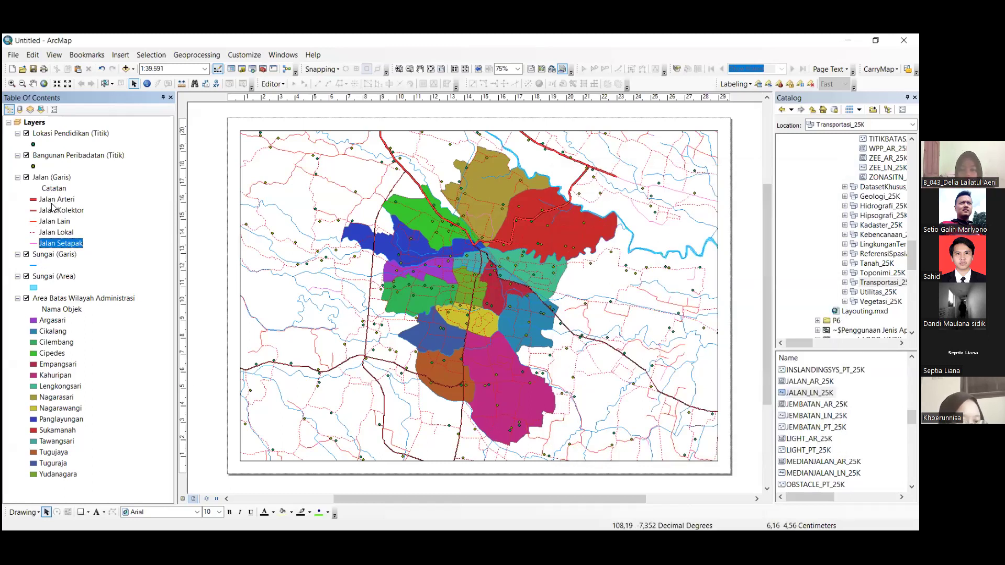
Apply the ESRI Pentagon 1 marker in purple to the Bangunan Peribadatan (Titik) layer
left_click(33, 166)
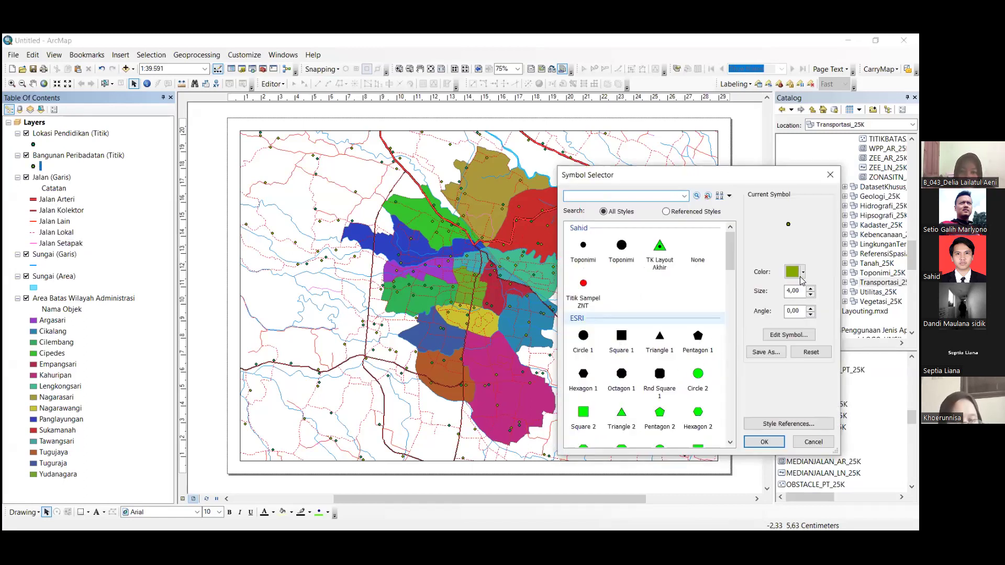
left_click(698, 336)
left_click(802, 272)
left_click(787, 315)
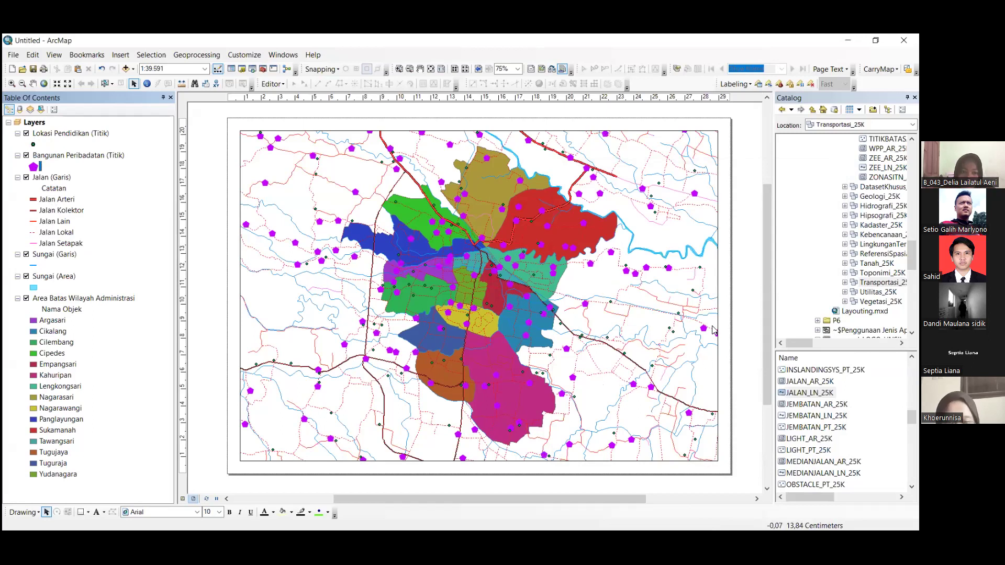
Apply the Pentagon 3 marker in red with size 9 to the Lokasi Pendidikan (Titik) layer
left_click(802, 271)
left_click(707, 313)
left_click(811, 297)
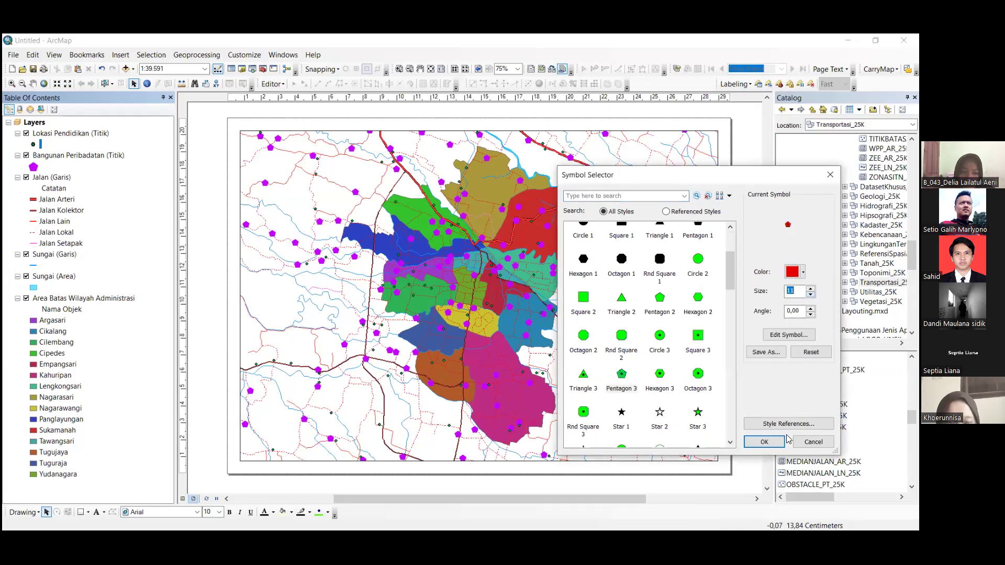
type("9")
key("Return")
Reduce the purple pentagon marker of the Bangunan Peribadatan (Titik) layer to size 10
left_click(34, 168)
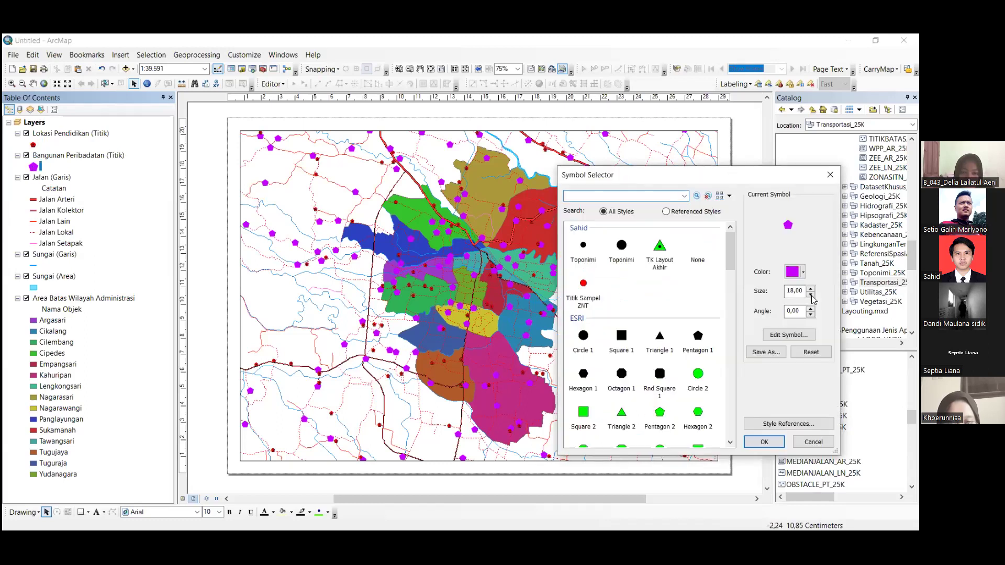
left_click(811, 295)
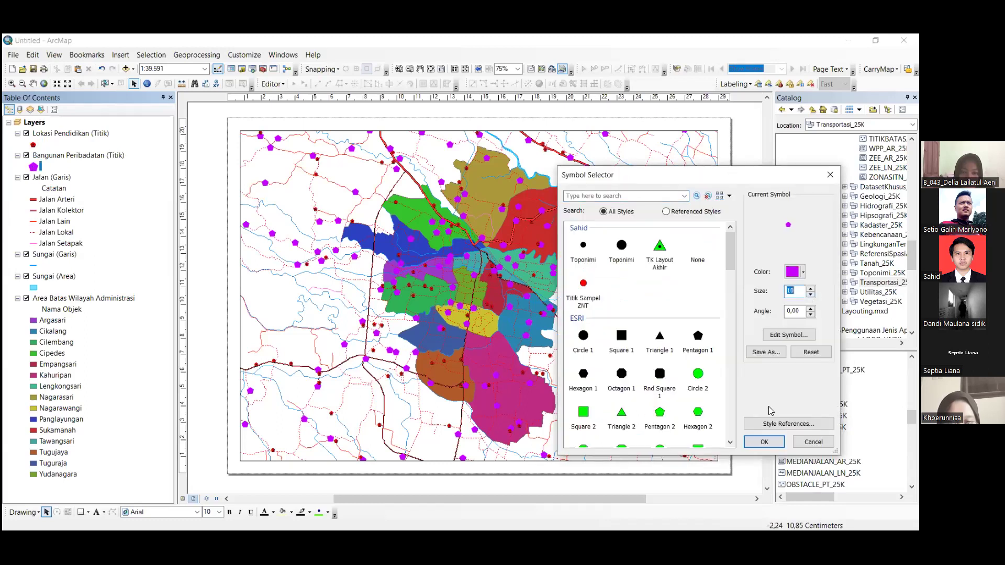
left_click(811, 291)
type("9")
key("Up")
key("Return")
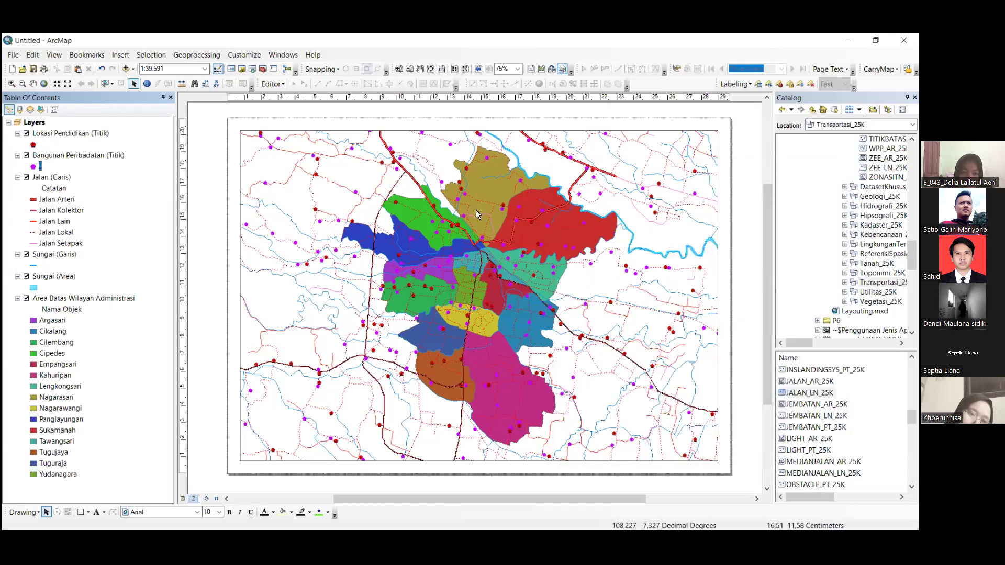
Label the Area Batas Wilayah Administrasi features by Nama Objek in italic Arial 8, all the same way
double_click(100, 299)
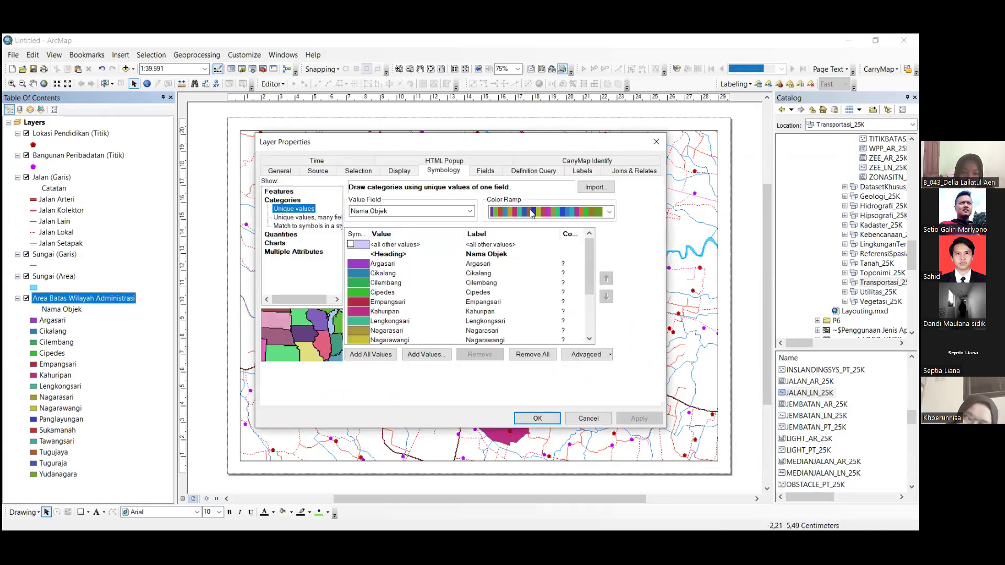
left_click(582, 172)
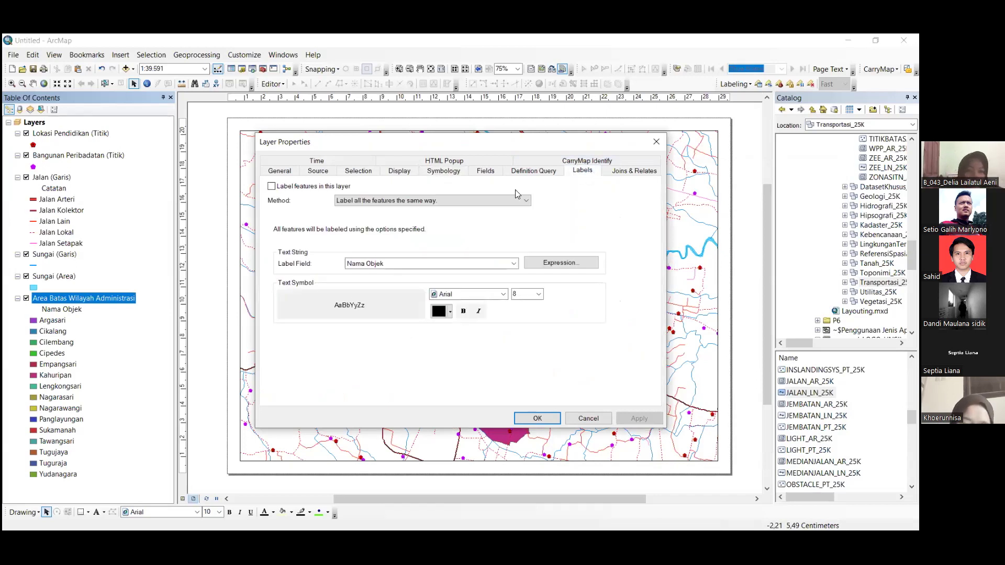
left_click(278, 189)
left_click(476, 199)
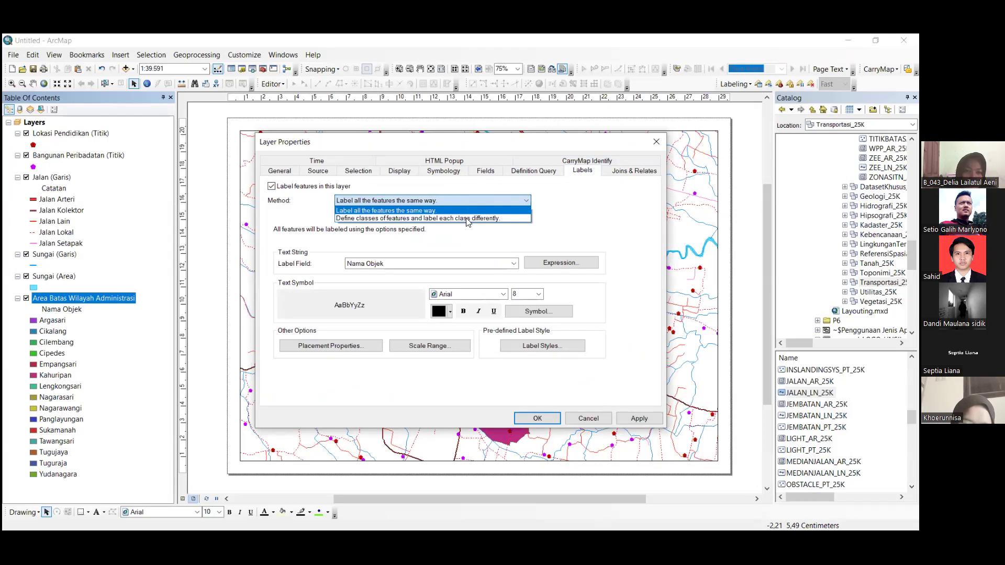
left_click(483, 265)
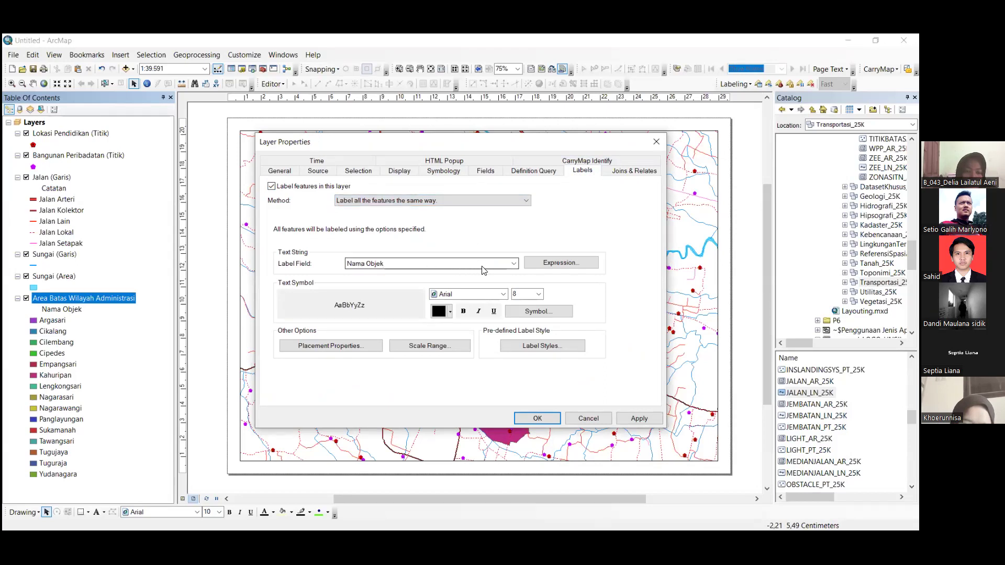
left_click(479, 311)
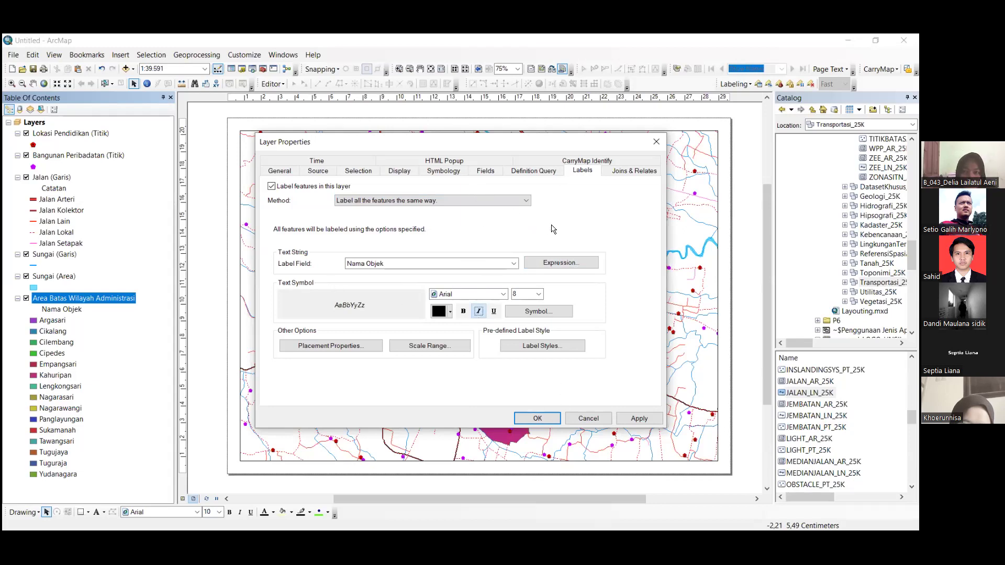
key("Return")
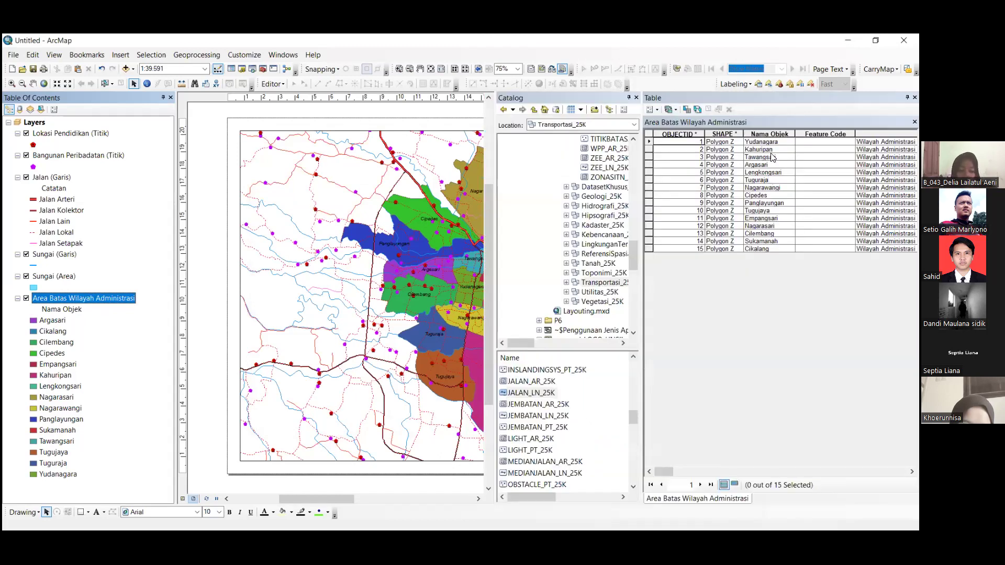
Check the Nama Objek values in the attribute table and set the boundary layer's label expression to "Desa " & [NAMOBJ]
left_click(765, 202)
left_click(766, 248)
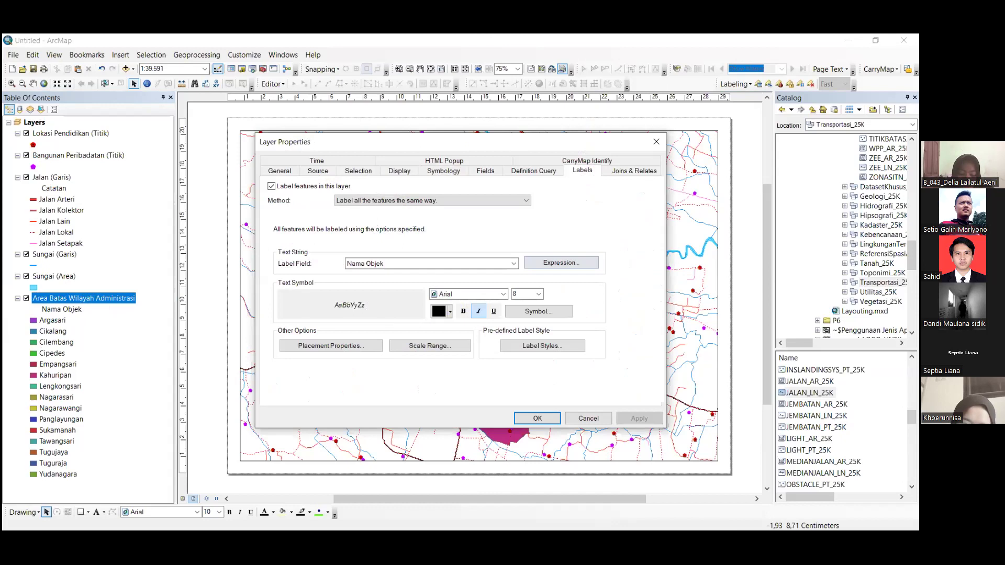
left_click(560, 262)
type("\"Desa ")
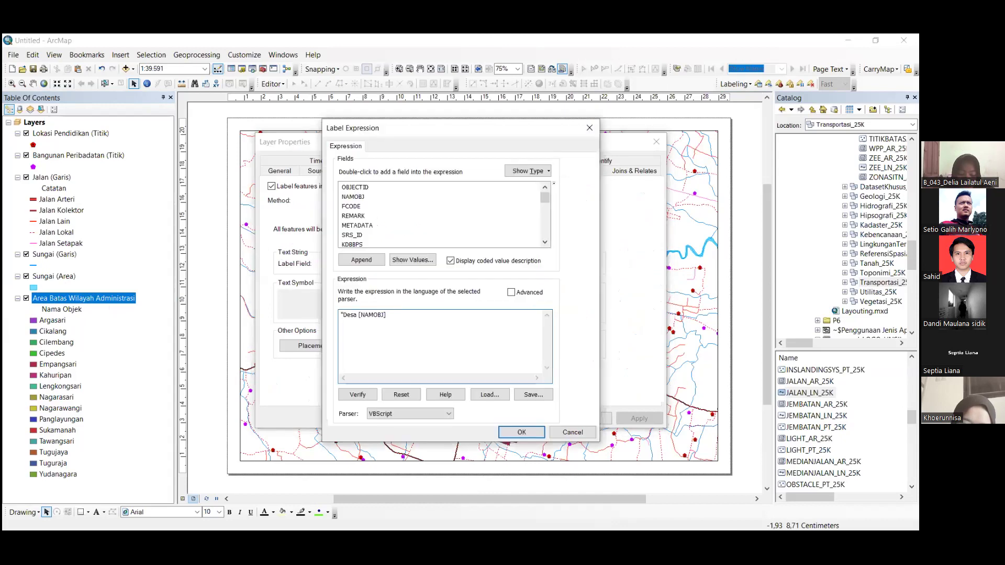
type("\" &")
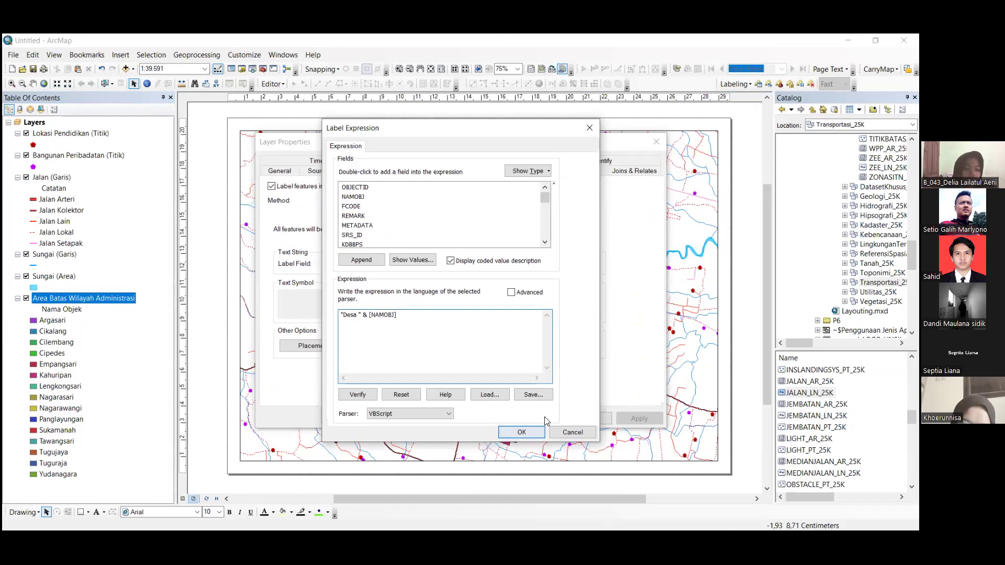
key("Return")
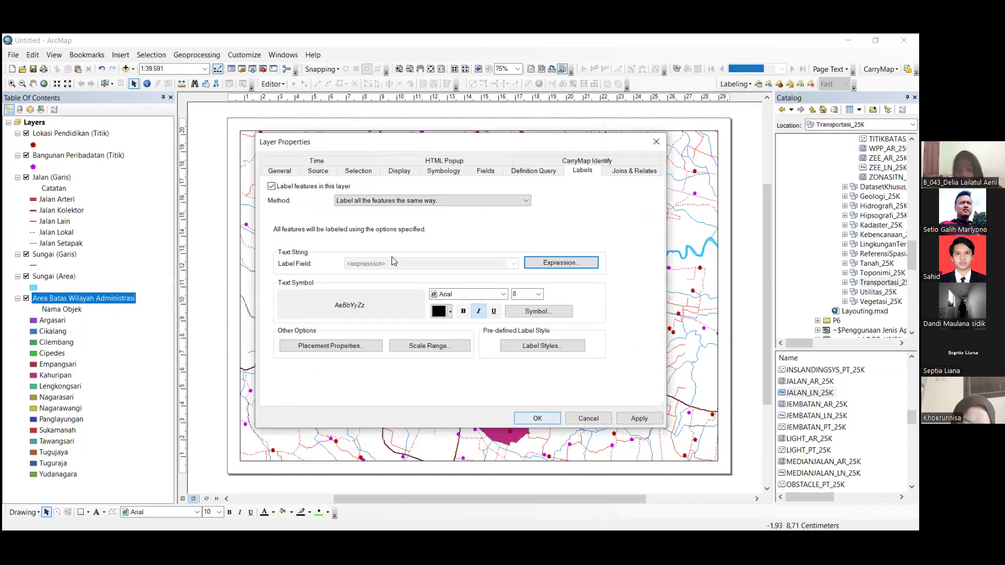
key("Return")
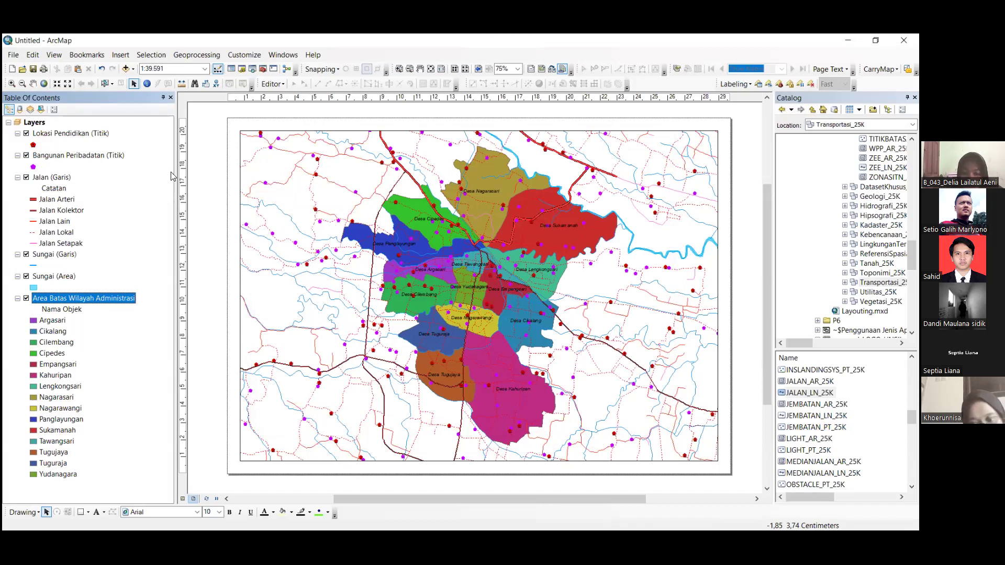
Open the page and print setup, check the Canon MP280 paper sizes, and choose the Foxit PhantomPDF Printer
left_click(14, 56)
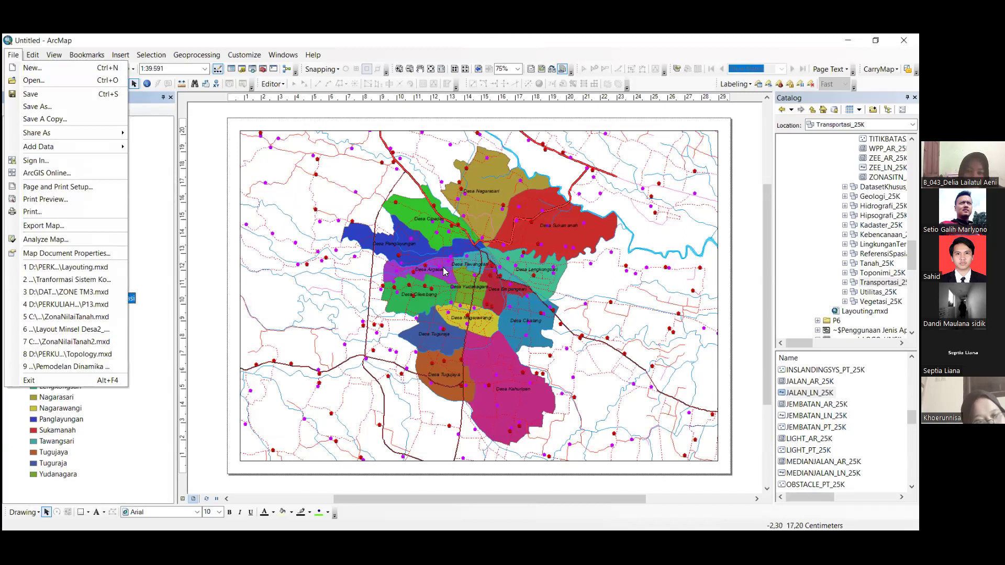
left_click(58, 187)
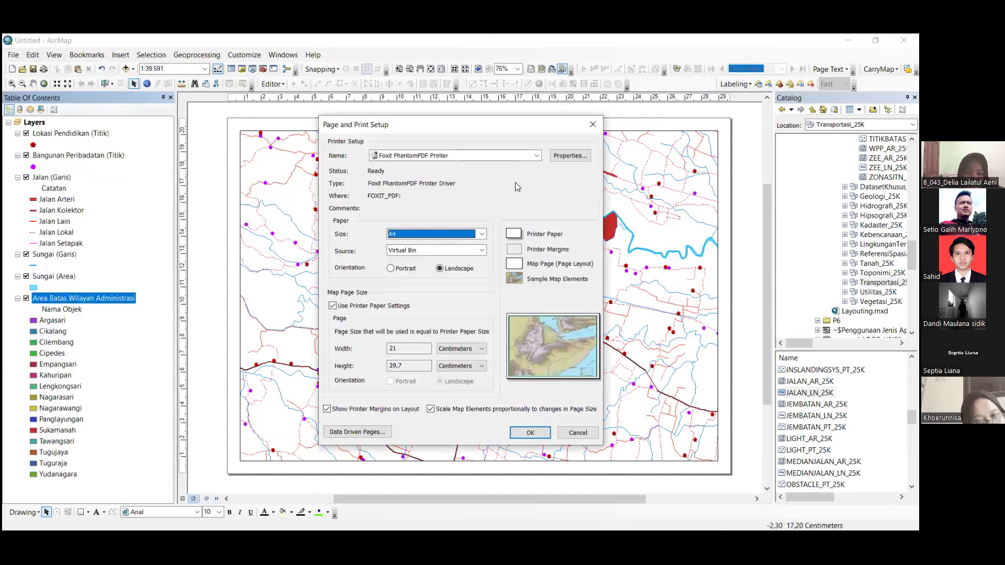
left_click(535, 156)
key("Return")
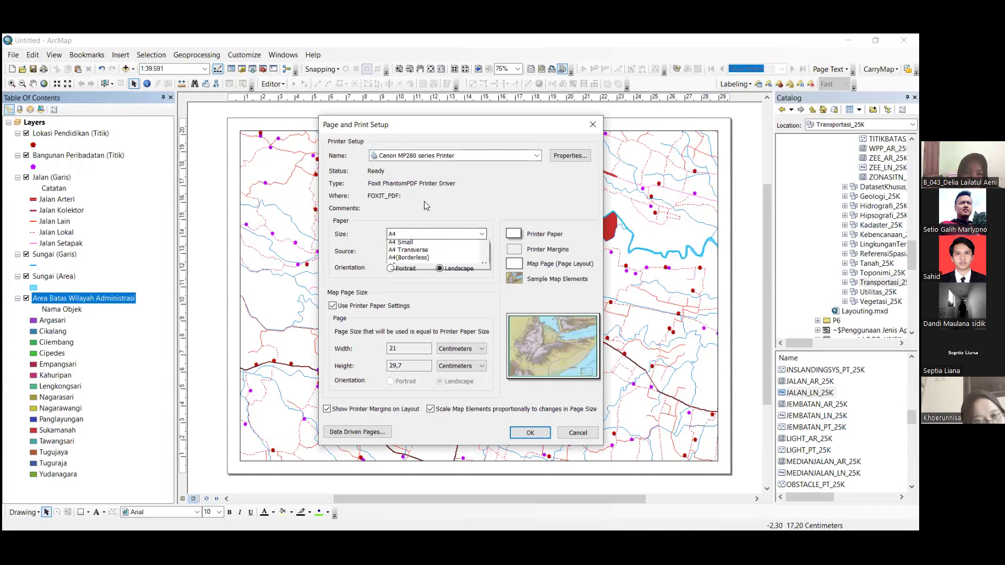
left_click(505, 155)
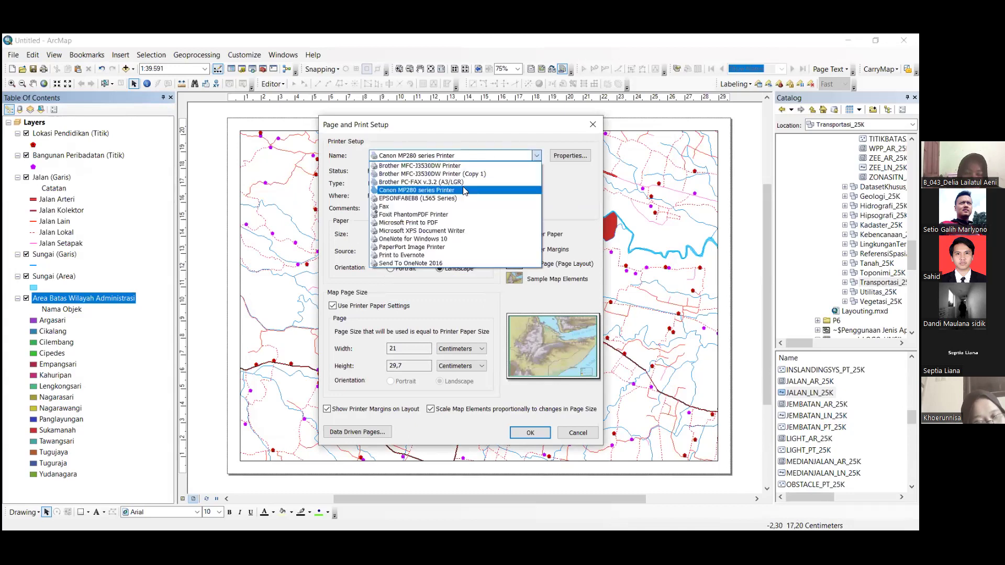
left_click(460, 214)
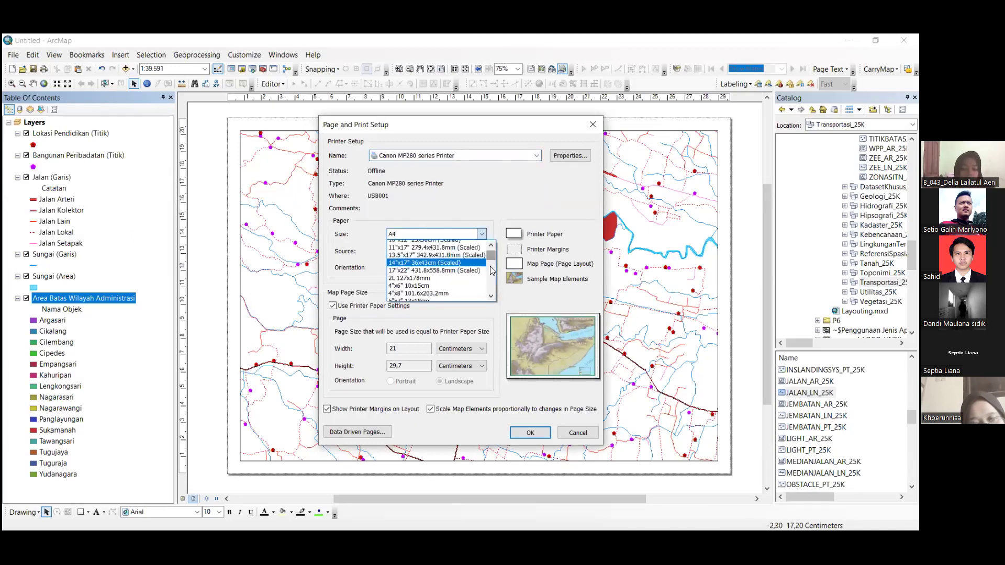
scroll(492, 270, "down", 2)
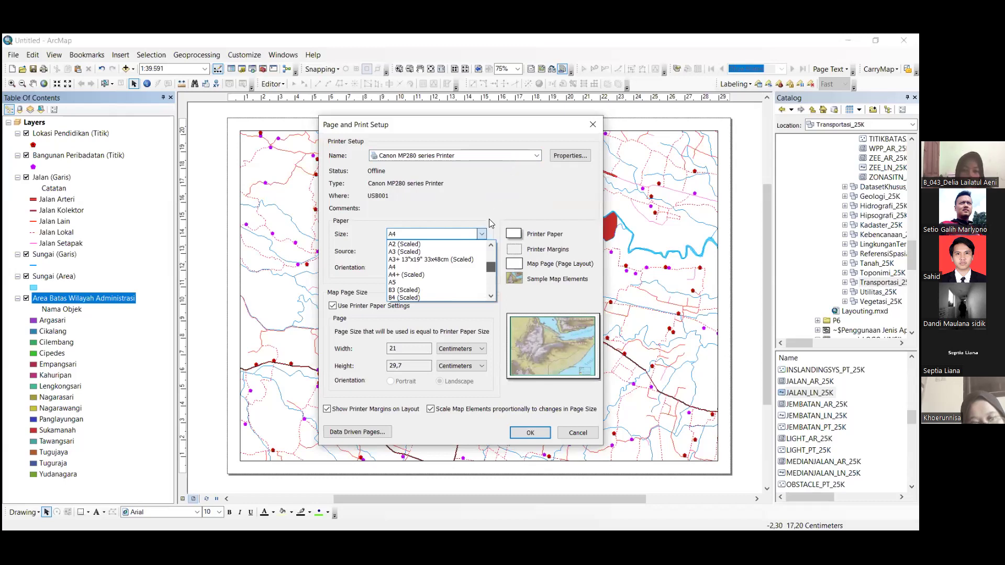
left_click(535, 156)
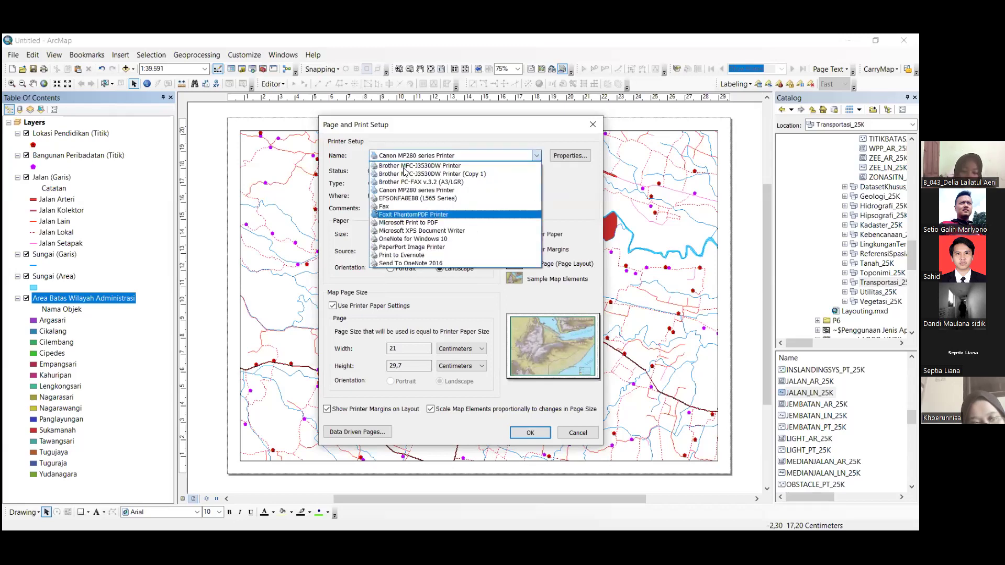
left_click(430, 214)
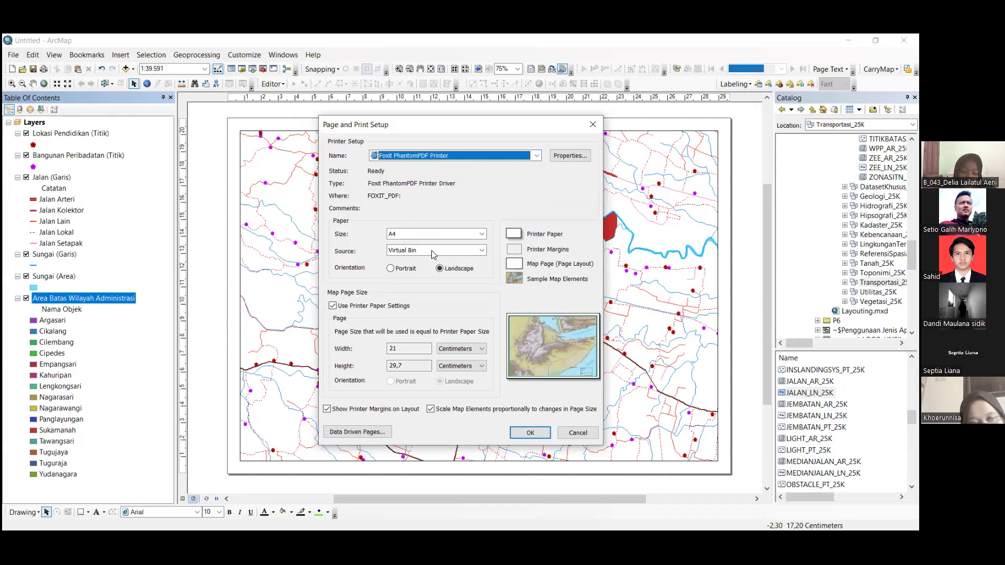
Set the paper size to A3 and apply the page setup to the layout
left_click(432, 234)
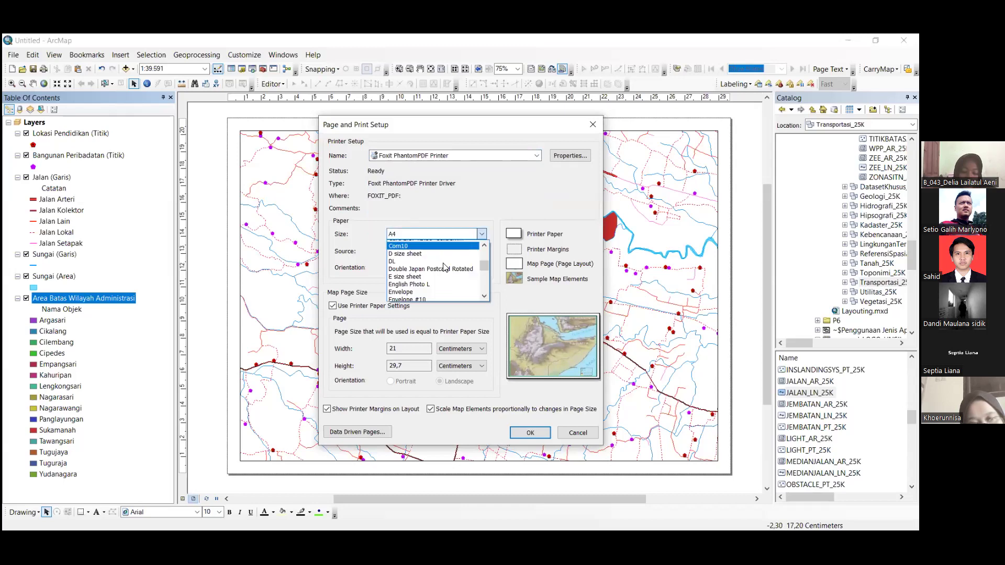
scroll(440, 265, "up", 5)
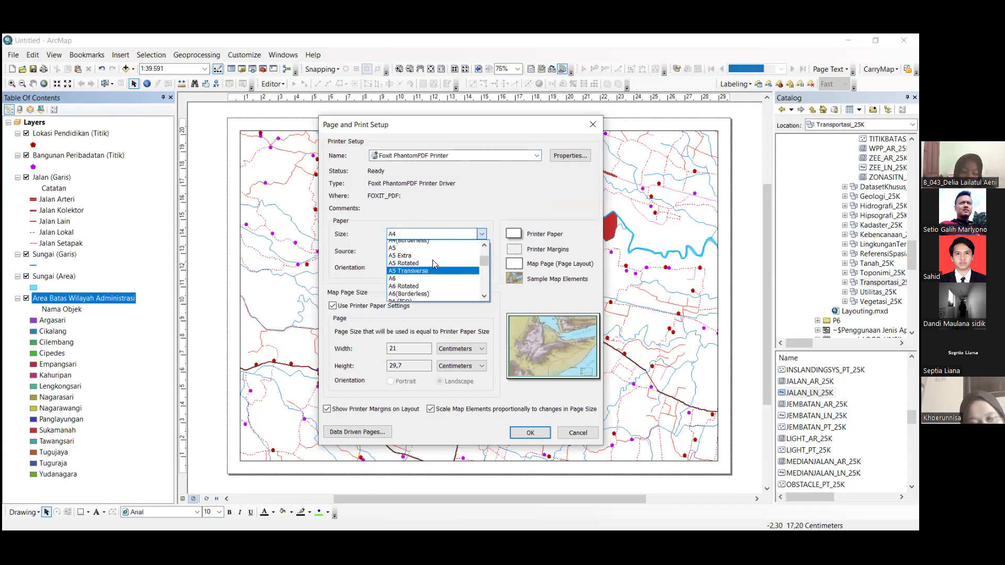
scroll(432, 265, "up", 5)
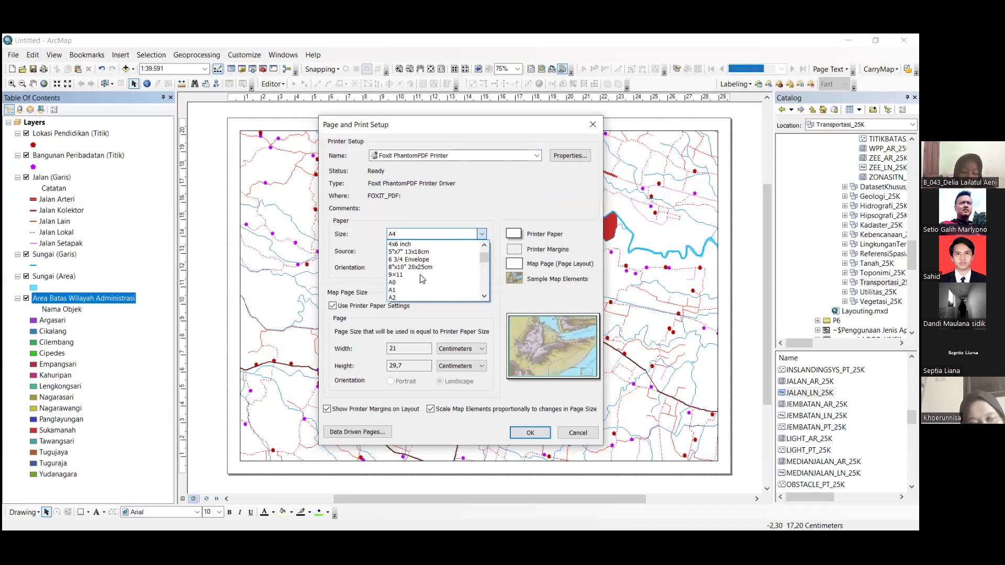
left_click(436, 288)
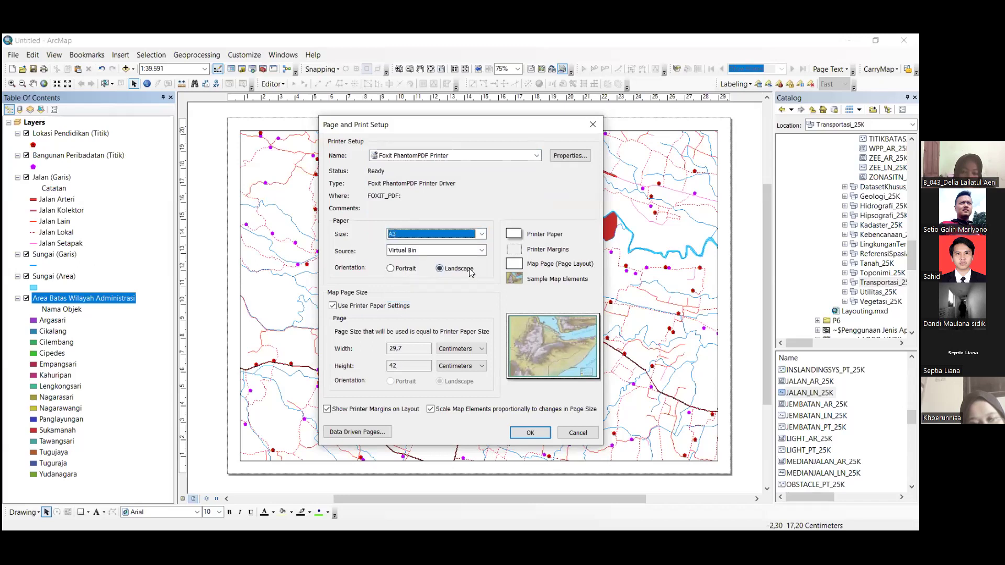
left_click(531, 434)
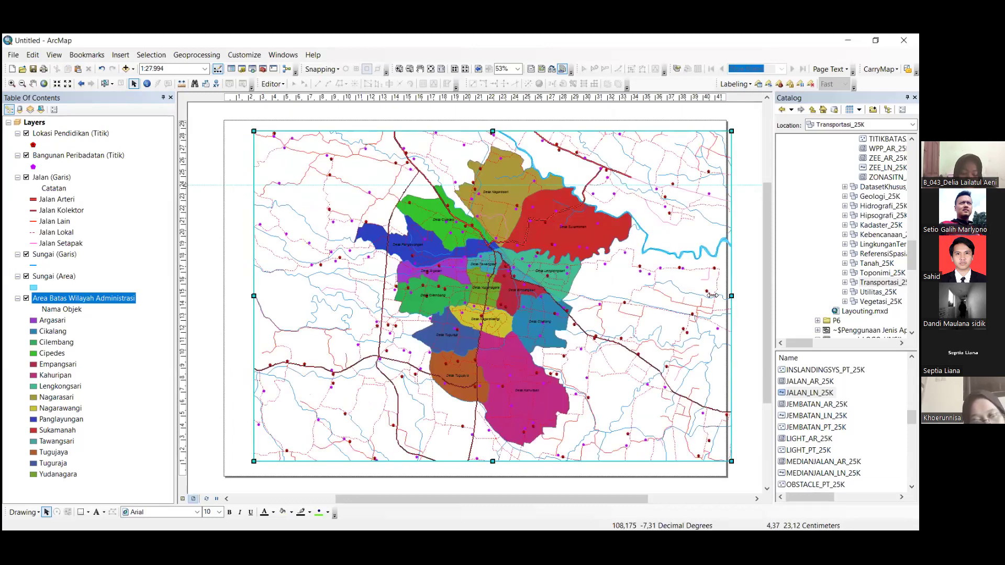
Move the data frame to the page's left margin and narrow it to leave room for a map information panel
left_click_drag(584, 294, 564, 291)
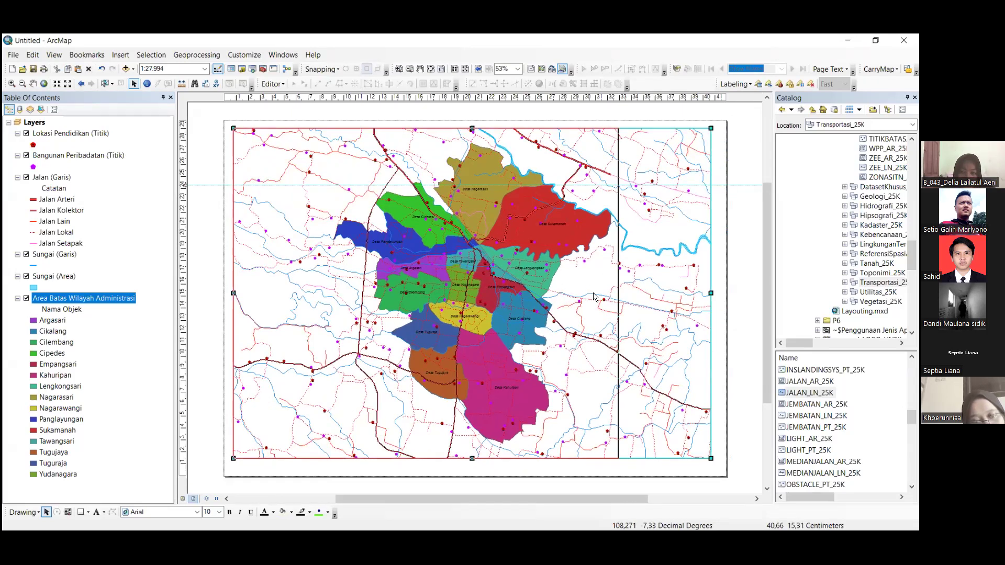
left_click_drag(712, 293, 634, 293)
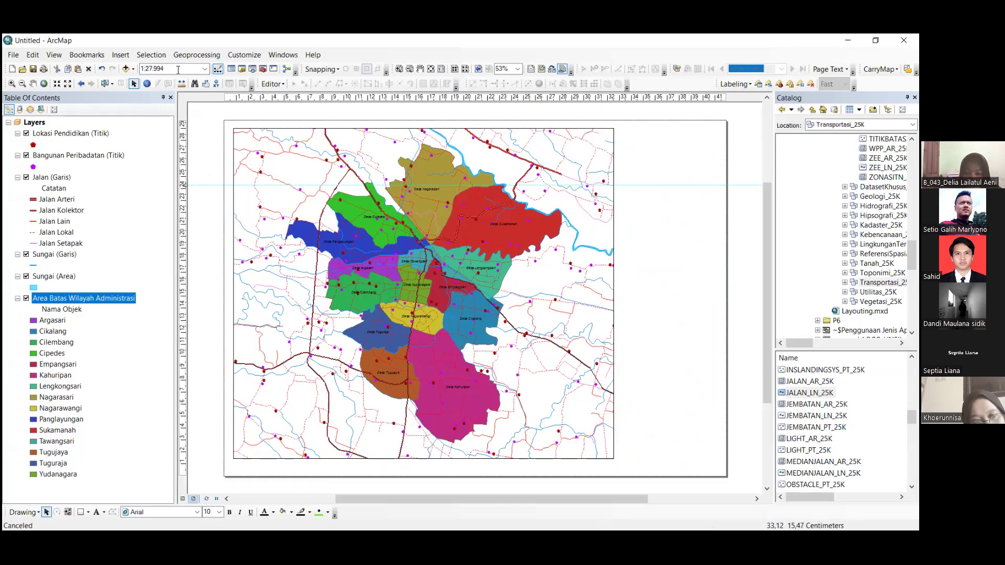
Try a map scale of 1:25000 in the narrowed data frame
left_click(157, 69)
type("25000")
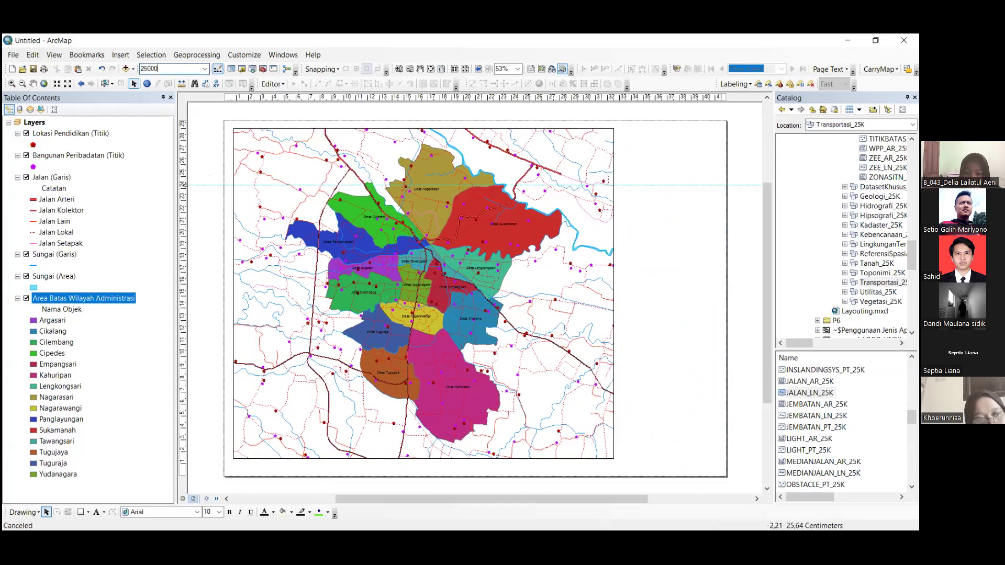
key("Return")
Set the map scale to 1:30.000
left_click(175, 67)
type("3")
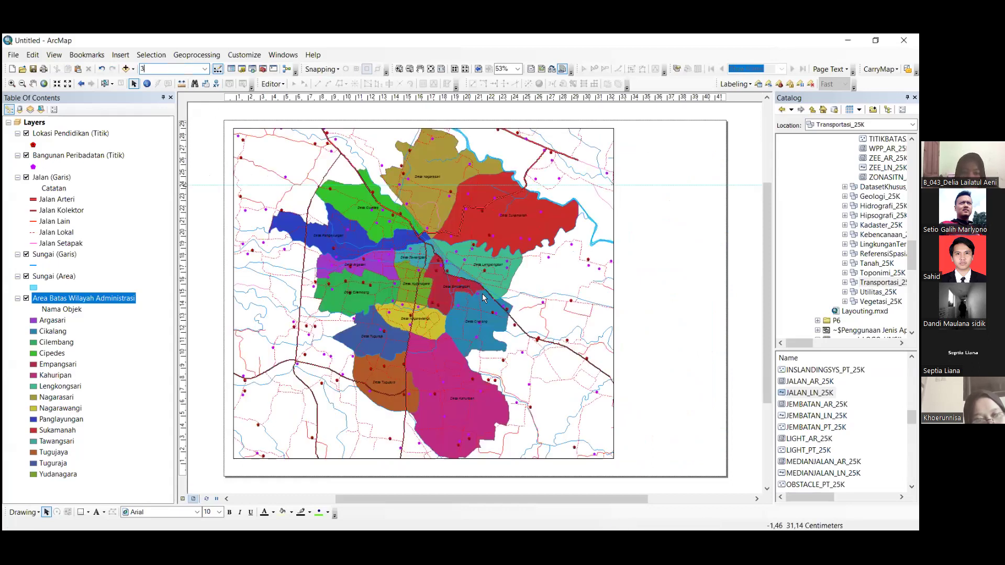
type("0.000")
key("Return")
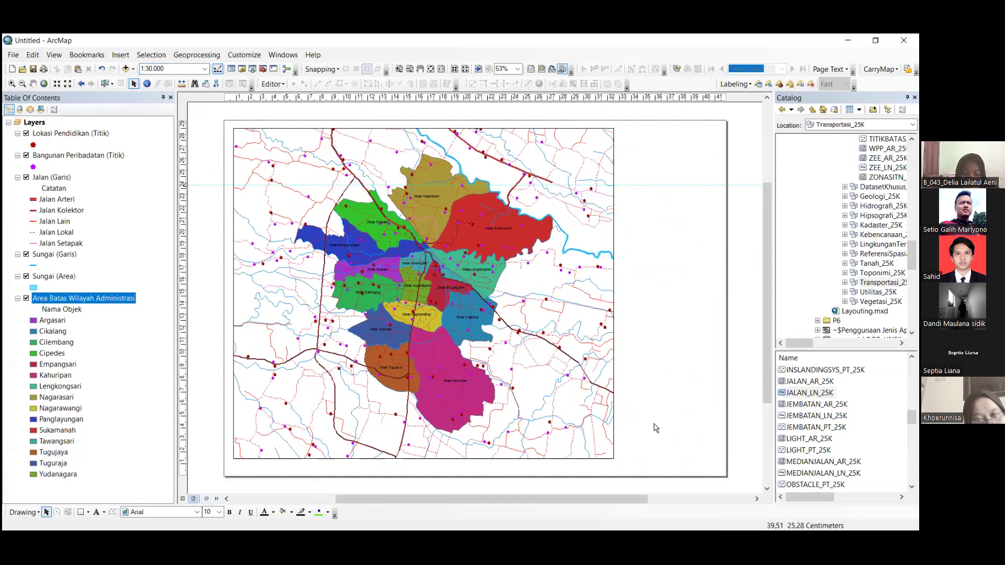
Add a three-line title beside the map's upper corner reading PETA ADMINISTRASI, CONTOH PRAKTIKUM SIG, UNIVERSITAS SILIWANGI
left_click(120, 54)
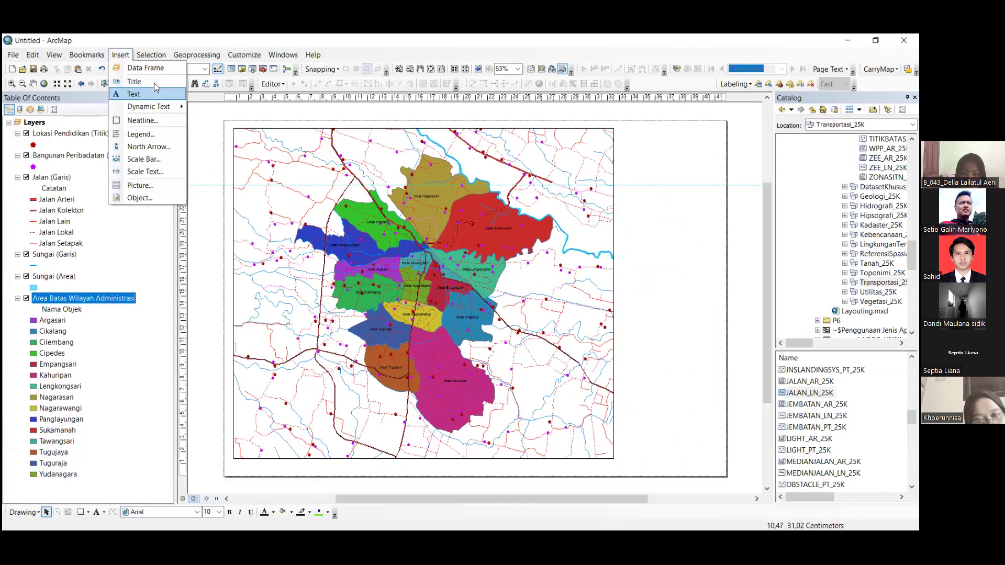
left_click(477, 306)
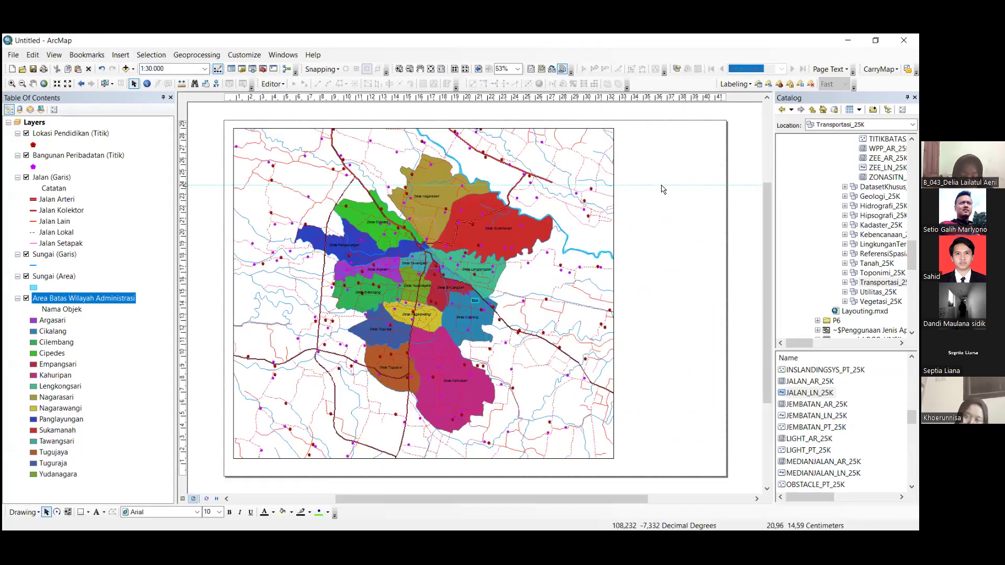
type("PETA AD")
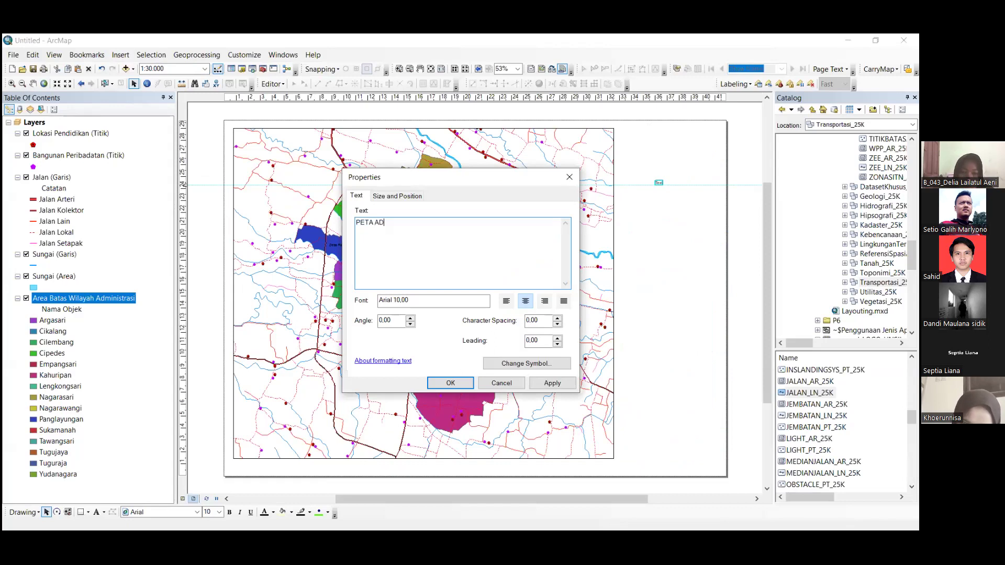
type("MINISTRASI")
key("Return")
type("CONTOH PRAKTIKUM SIG")
key("Return")
type("UNIVERSITAS SILI")
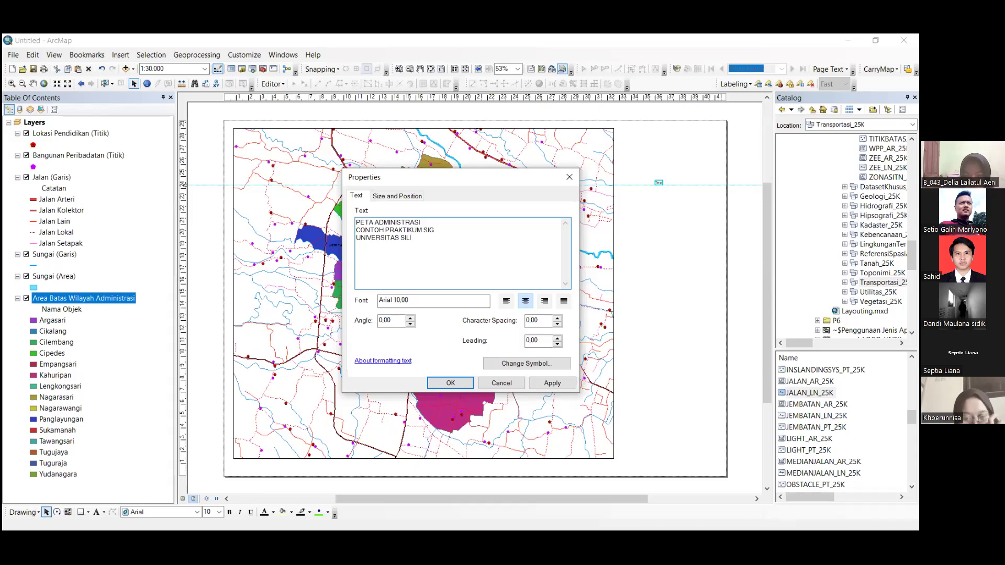
type("WANGI")
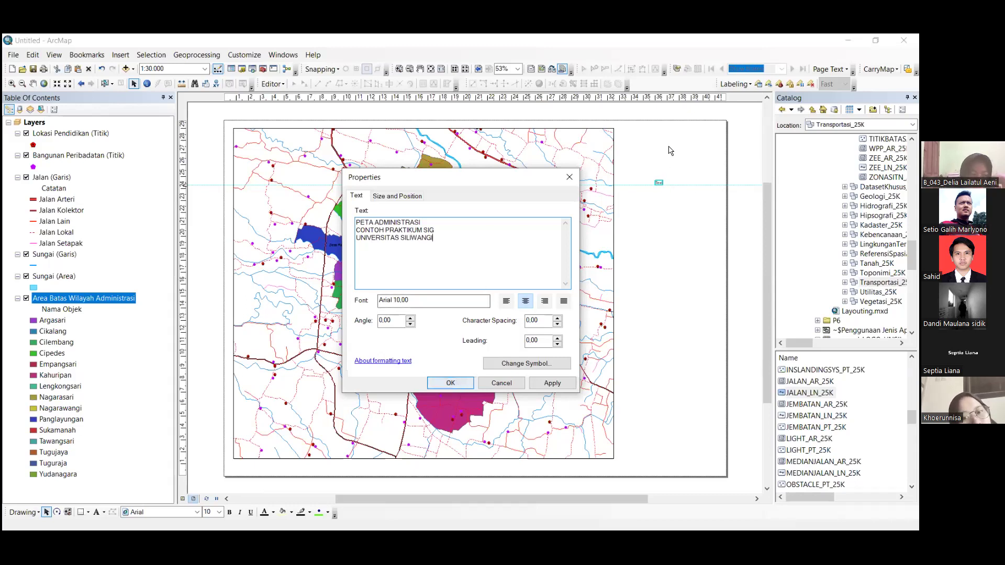
key("Return")
left_click_drag(694, 180, 706, 134)
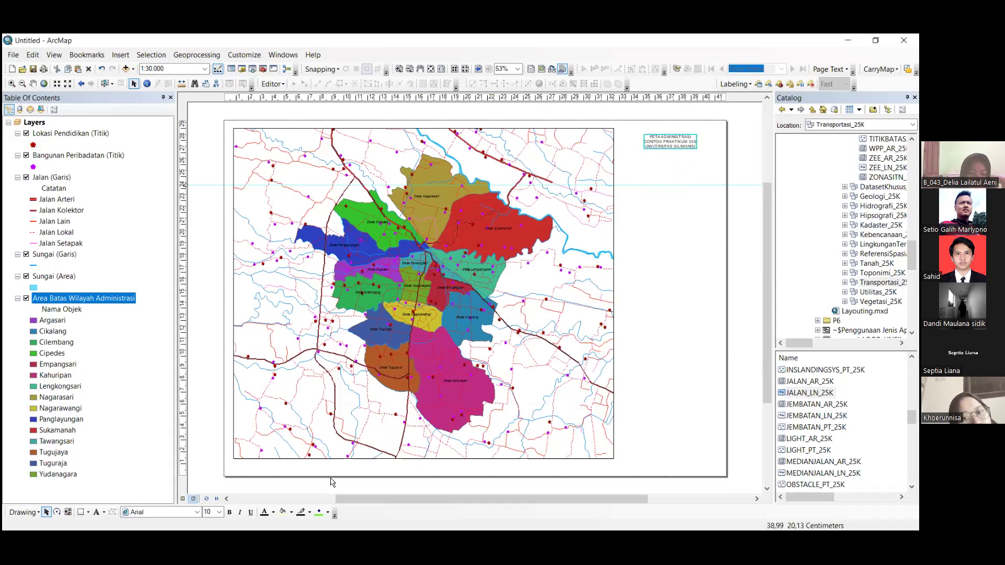
Make the three-line title bold and increase its font size
left_click(230, 513)
double_click(208, 513)
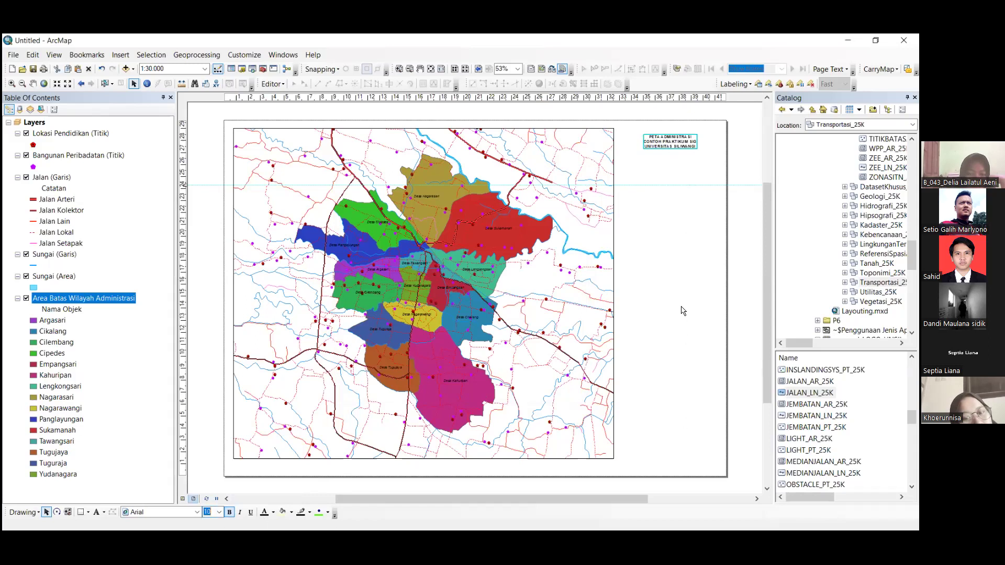
left_click(672, 156)
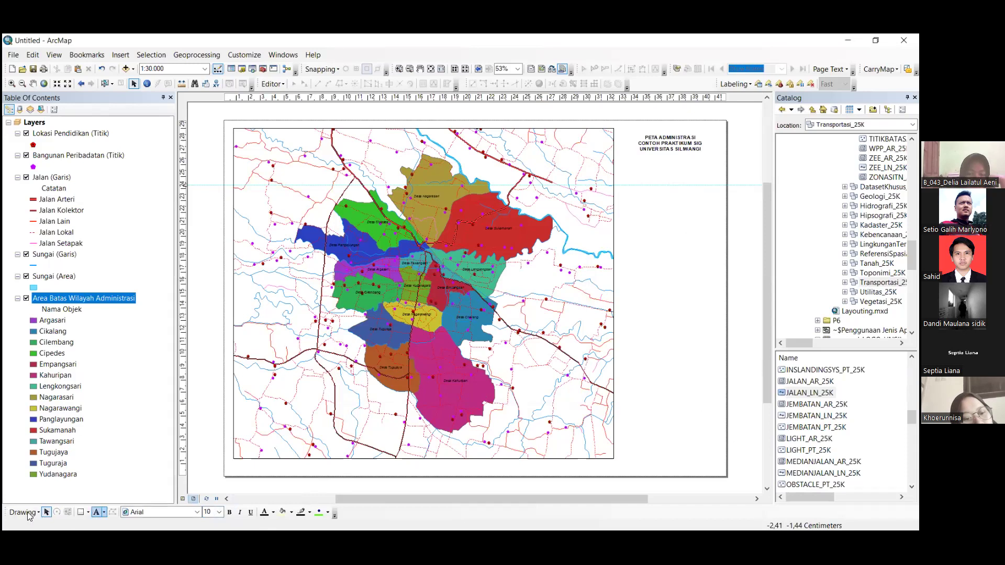
Draw a full-height rectangle about 9 cm wide and 27.6 cm tall around the title area and remove its fill
left_click(81, 513)
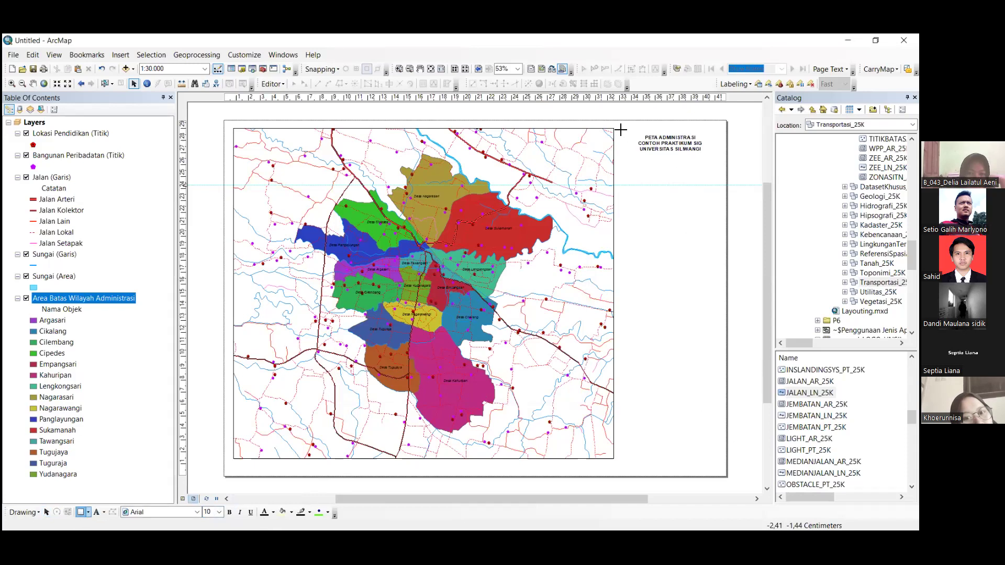
left_click_drag(709, 303, 726, 458)
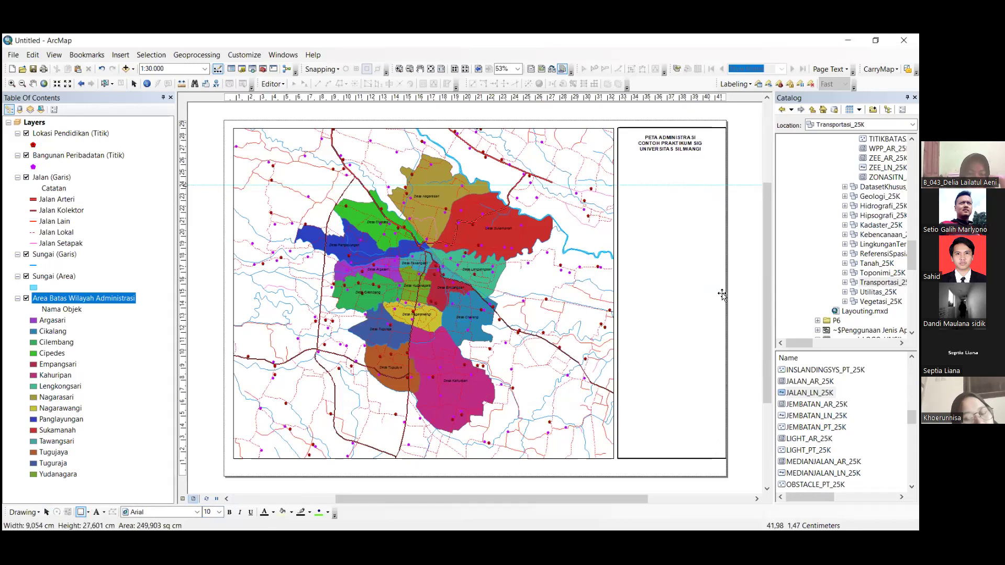
right_click(700, 290)
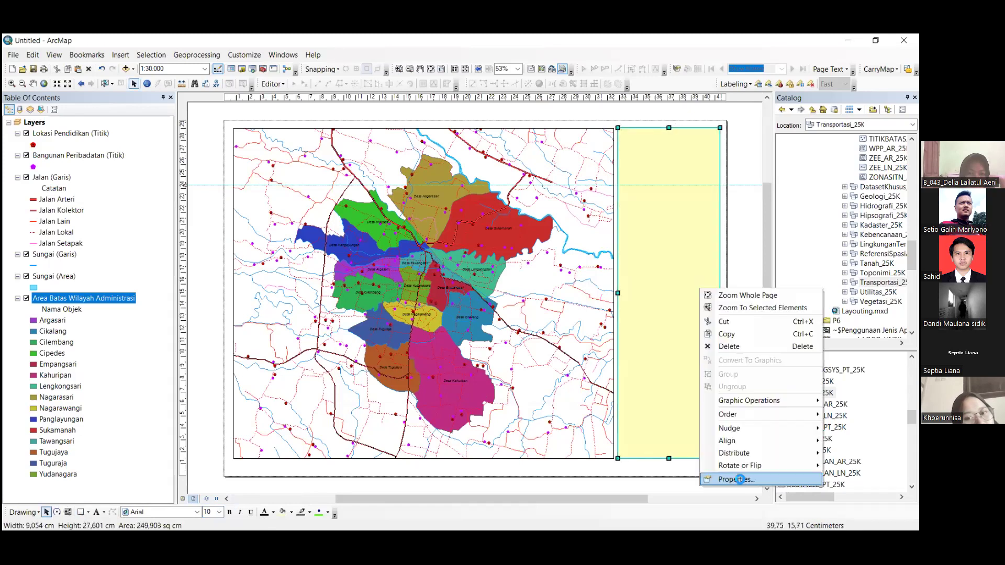
left_click(739, 479)
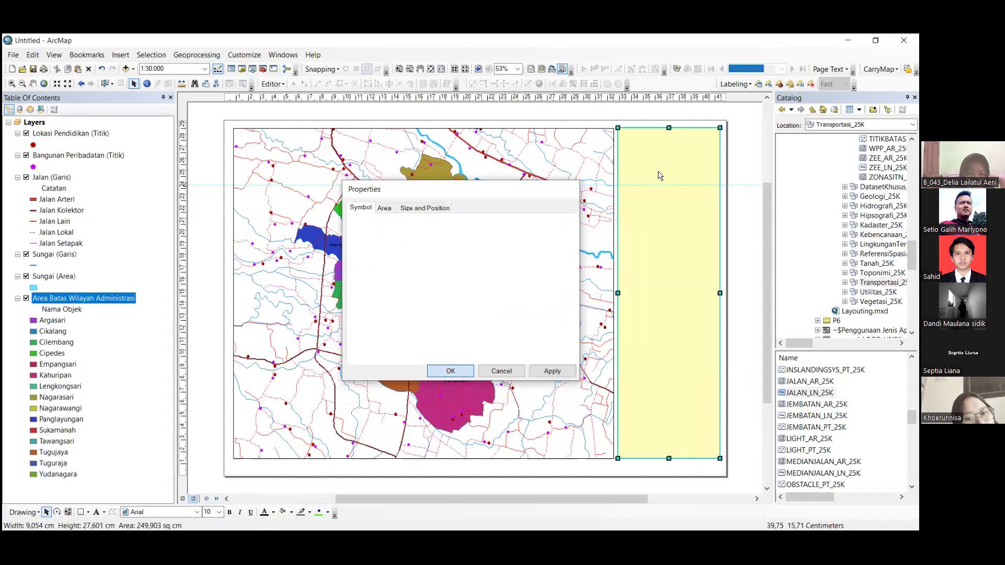
Draw a horizontal line about 8.5 cm long under the title and place three copies further down to divide the panel into sections
left_click(90, 512)
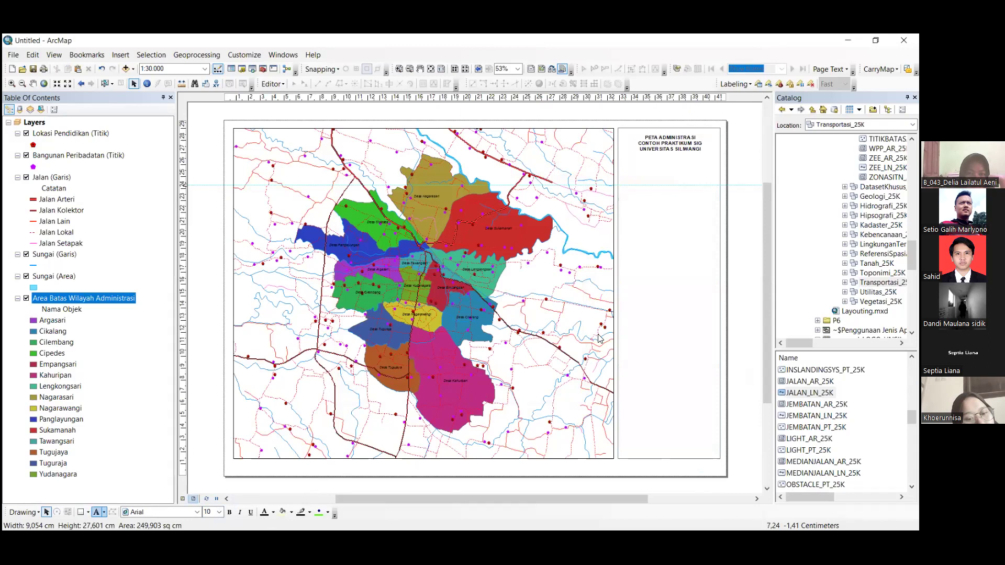
double_click(721, 159)
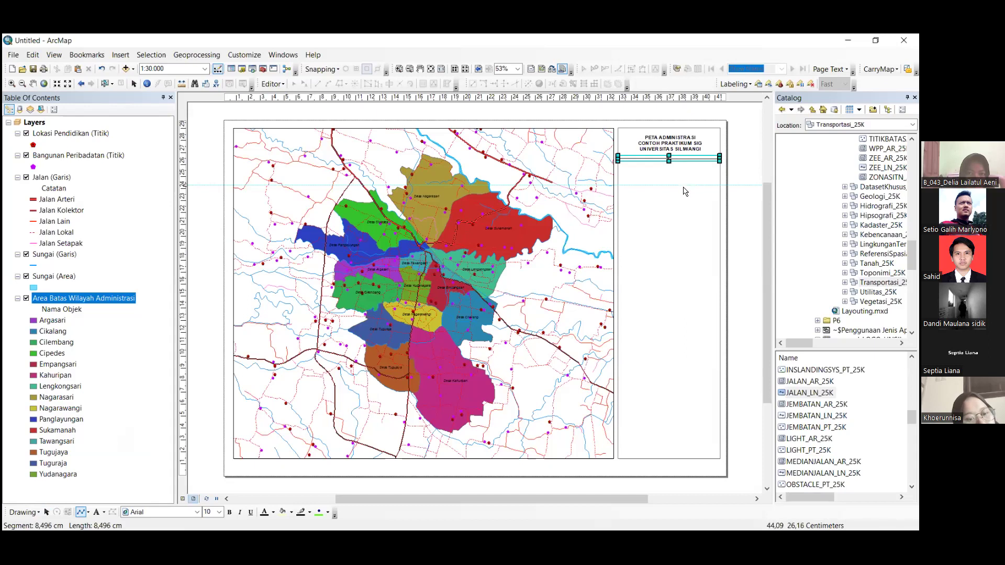
key("ctrl+c")
key("ctrl+v")
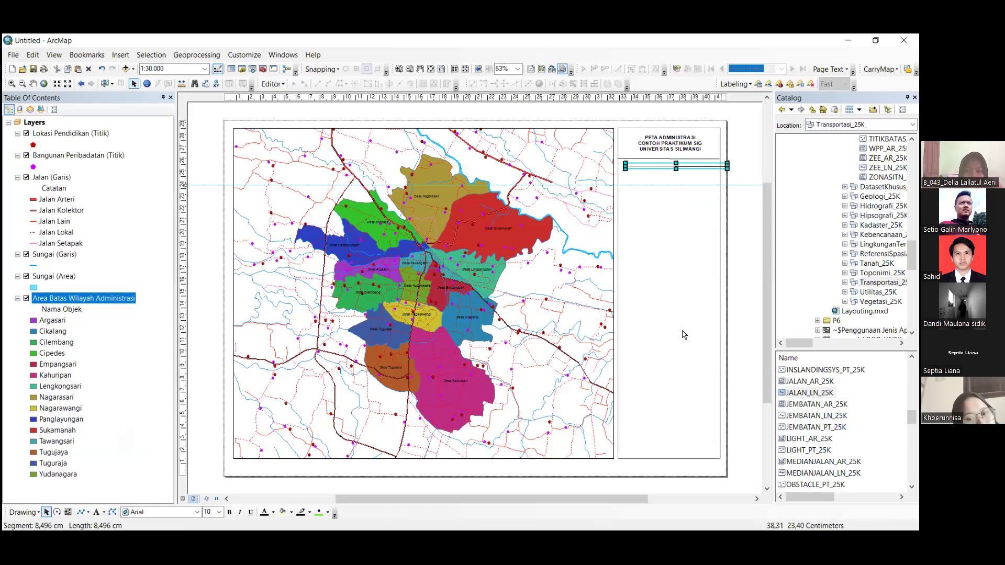
left_click_drag(692, 166, 685, 196)
key("ctrl+c")
key("ctrl+v")
left_click_drag(692, 204, 685, 331)
key("ctrl+c")
key("ctrl+v")
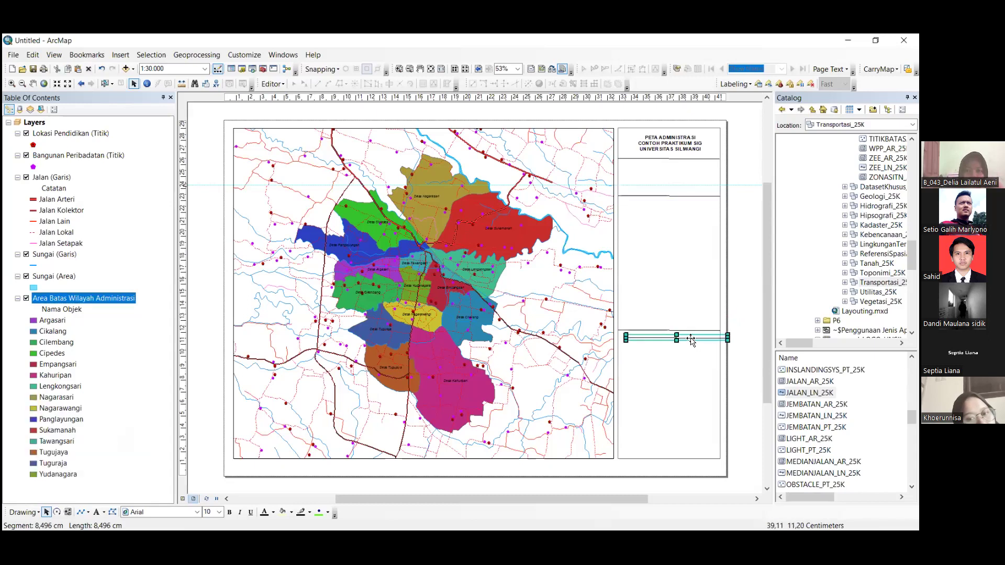
left_click_drag(681, 423, 685, 441)
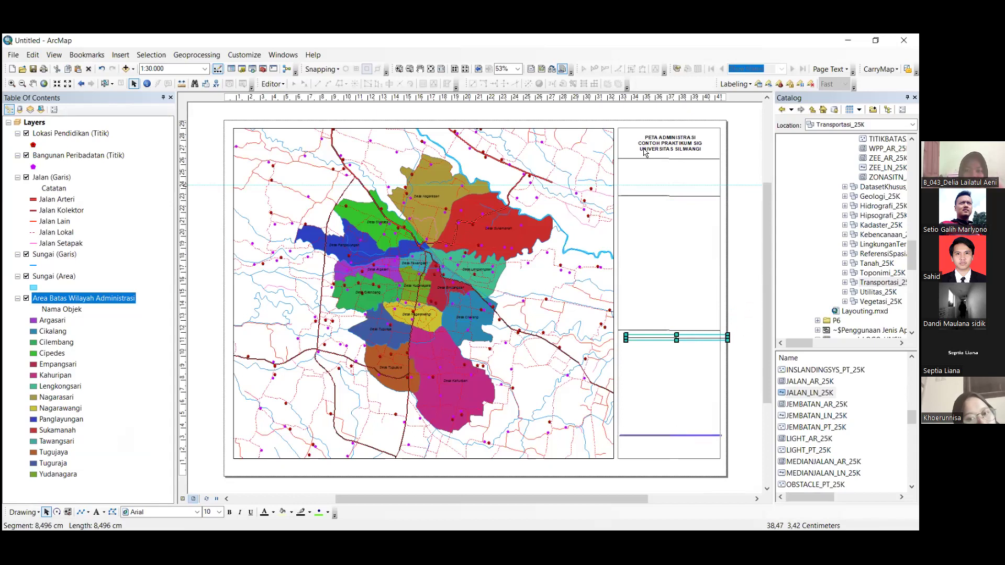
left_click(697, 178)
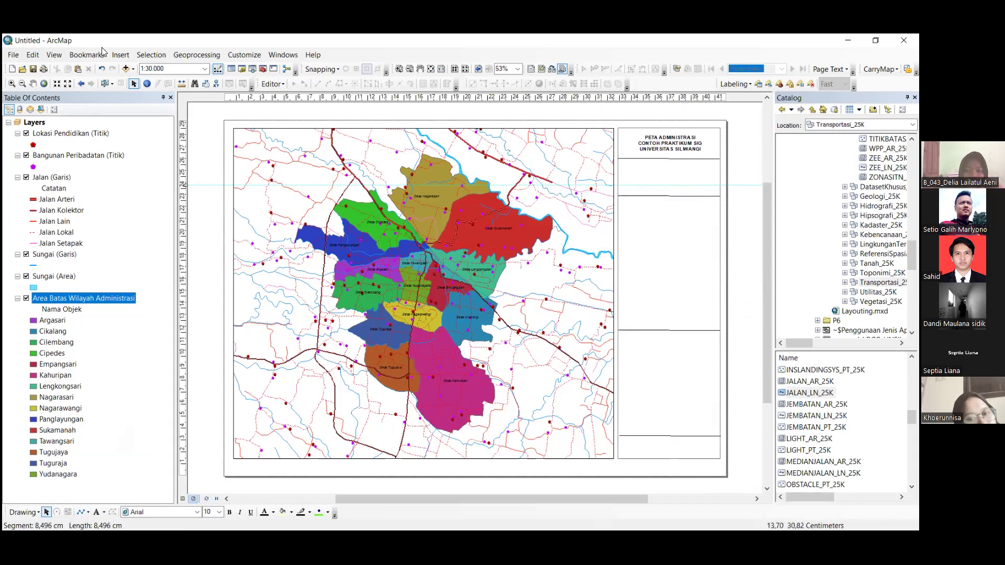
Insert a north arrow and place it in the panel section directly below the title
left_click(120, 54)
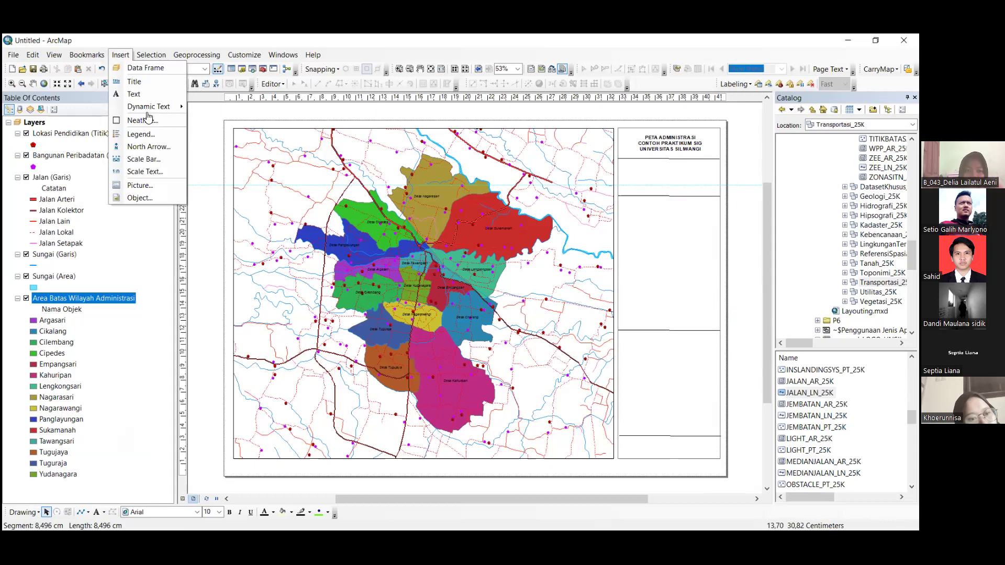
left_click(149, 146)
scroll(105, 188, "up", 5)
left_click(162, 91)
left_click(238, 302)
left_click_drag(605, 231, 680, 171)
left_click(737, 169)
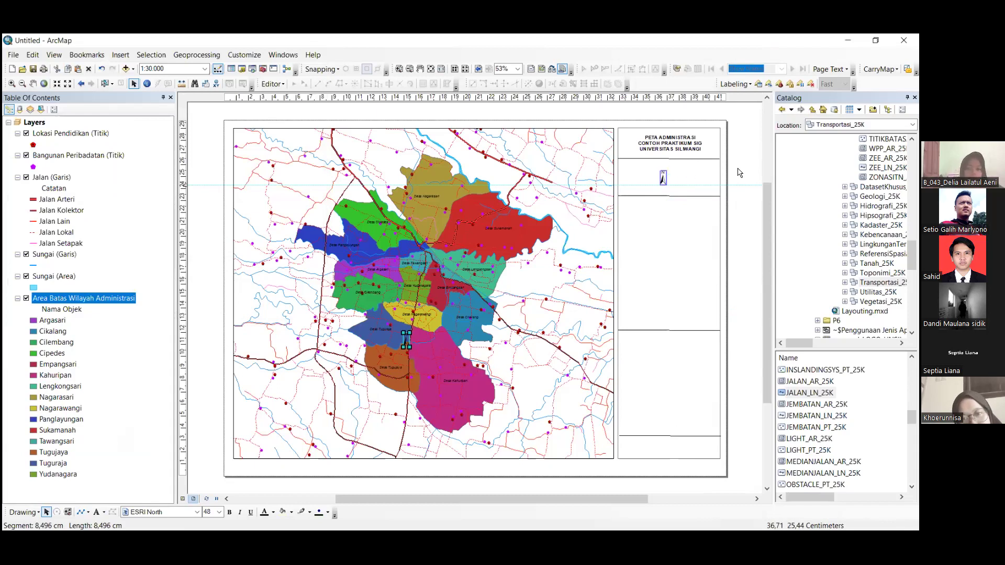
Insert an Absolute Scale text and place it directly below the north arrow
left_click(120, 54)
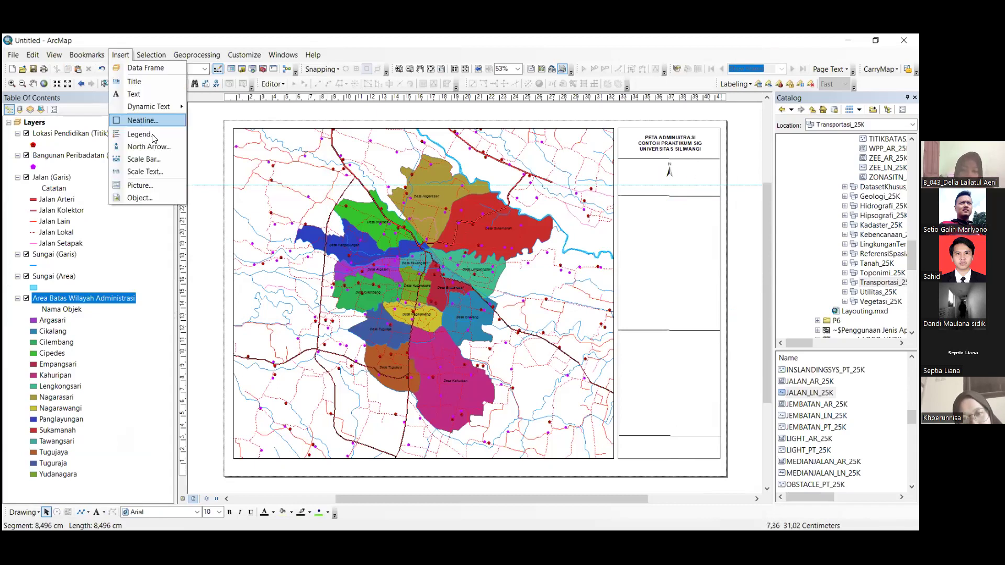
left_click(149, 172)
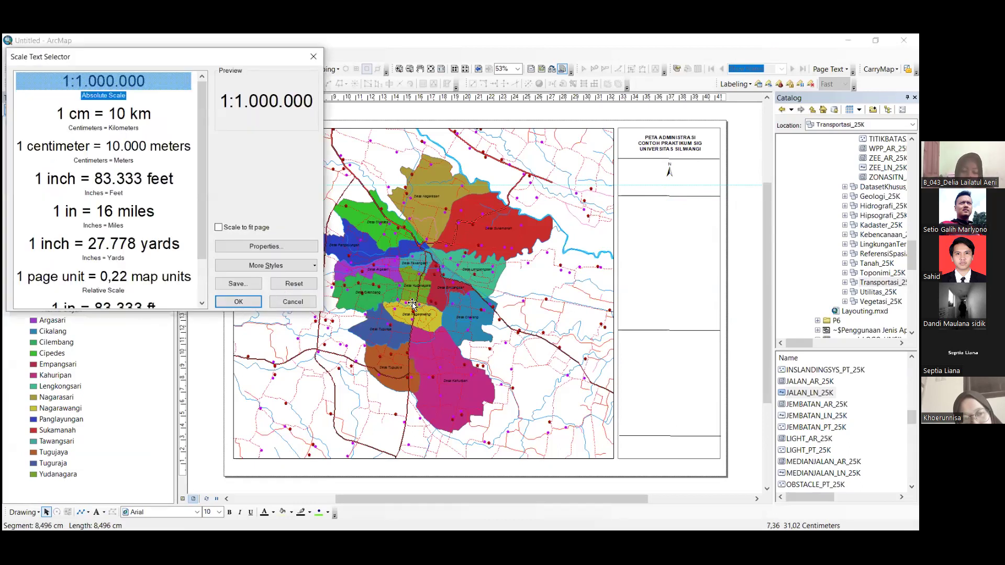
key("Return")
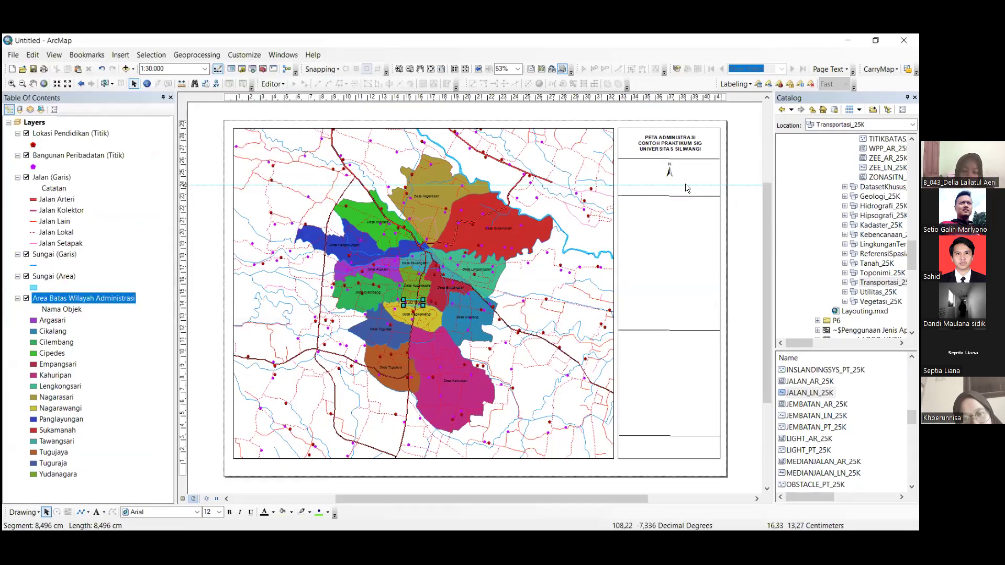
left_click(214, 107)
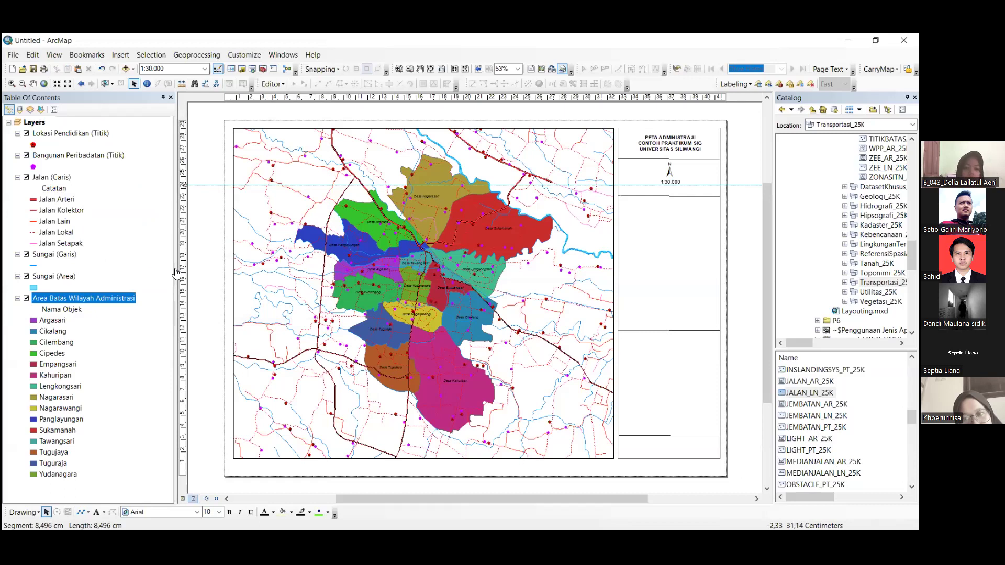
Insert an alternating scale bar and move it over to the information panel
left_click(78, 233)
left_click(233, 302)
left_click_drag(715, 233, 713, 233)
Set the scale bar's division units to Kilometers and its unit label to Km
right_click(711, 234)
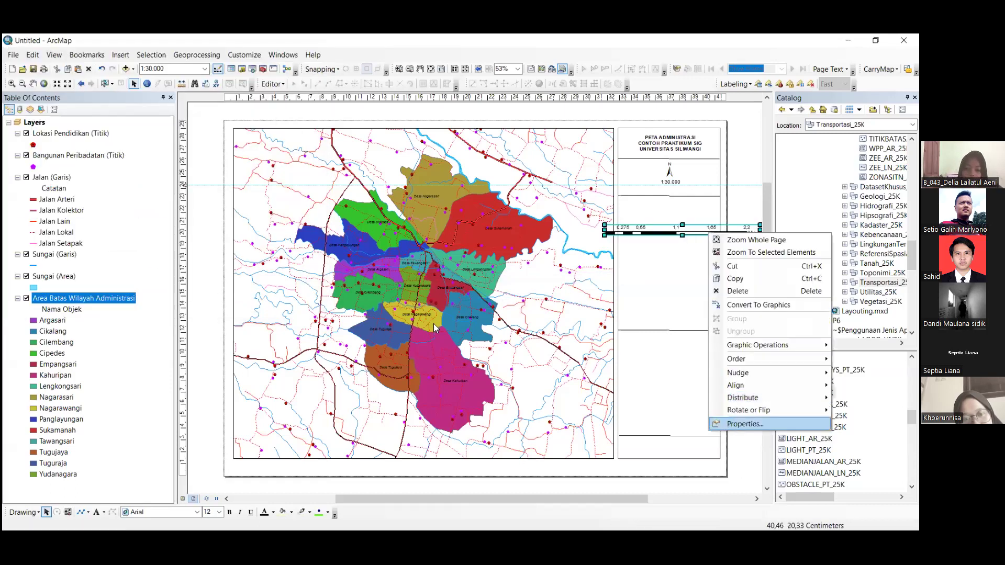
key("Return")
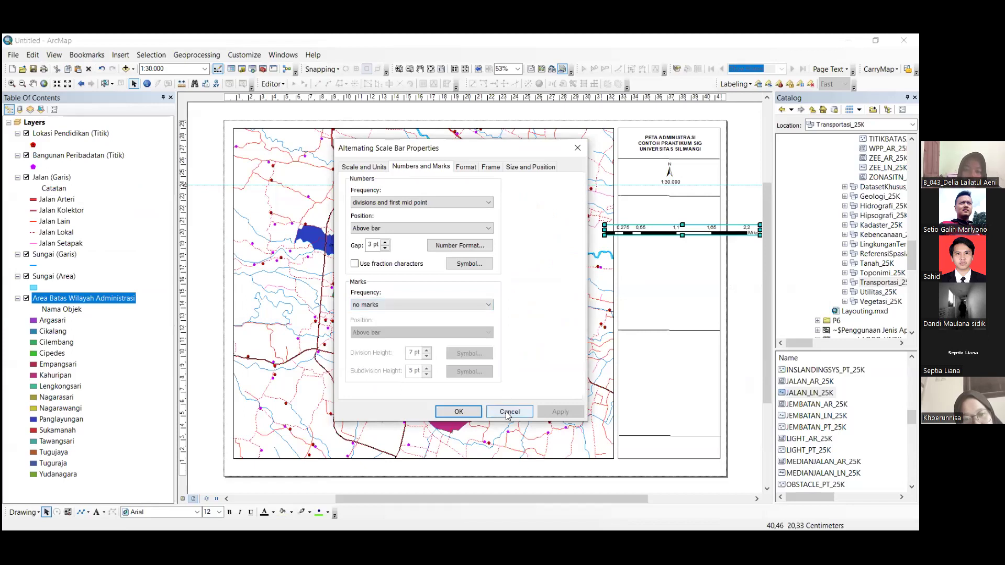
key("ctrl+shift+Tab")
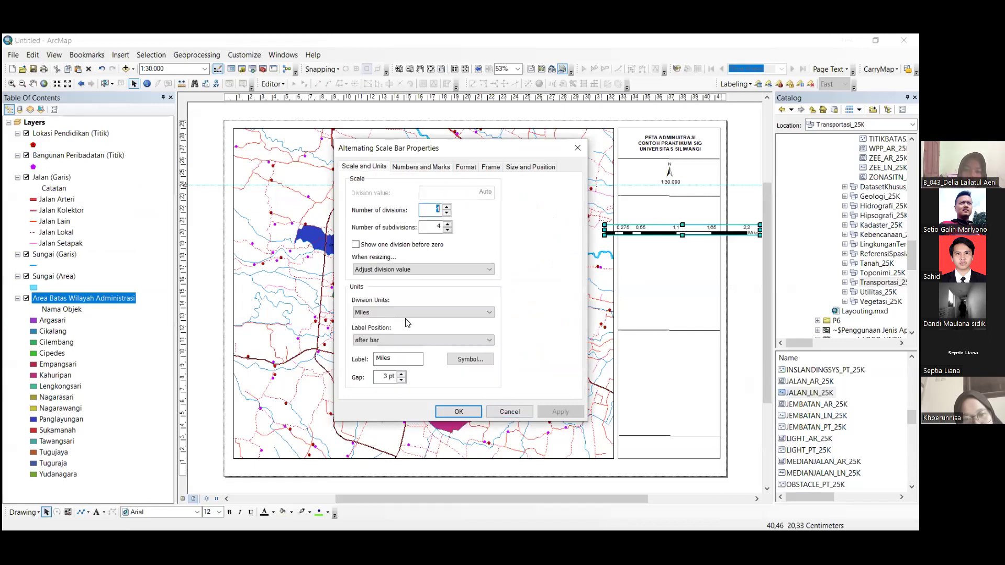
left_click(404, 312)
left_click(387, 362)
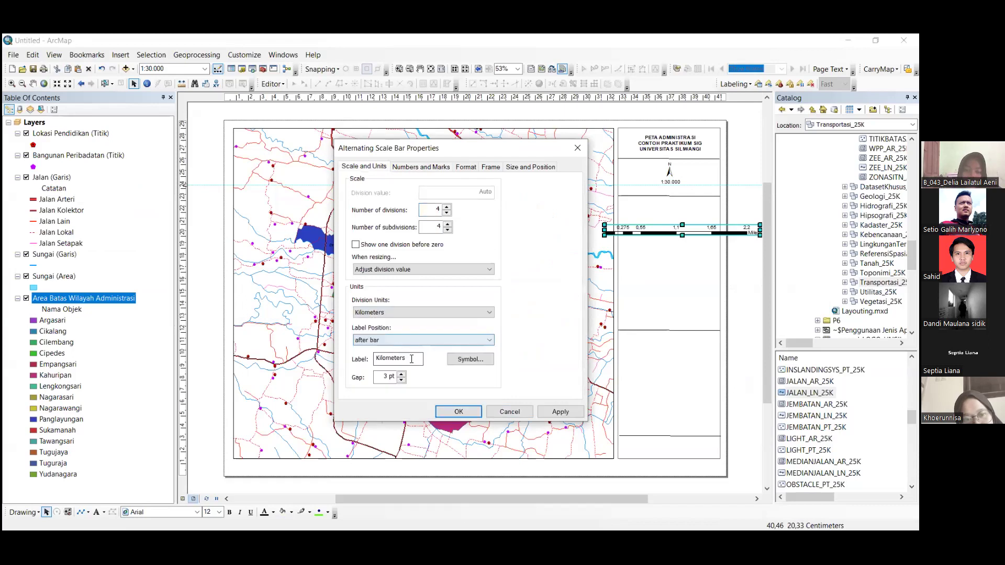
key("Tab")
type("k")
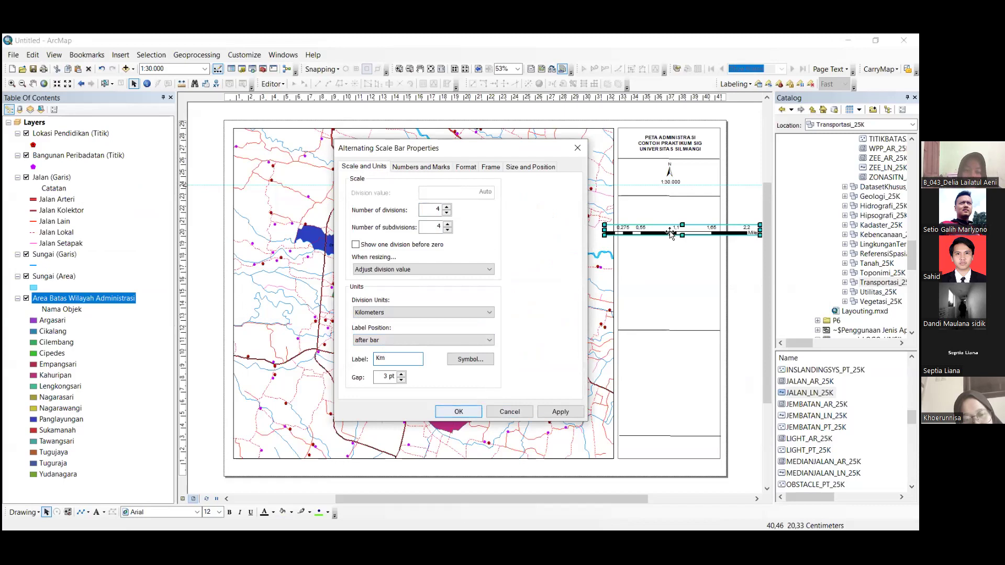
key("Return")
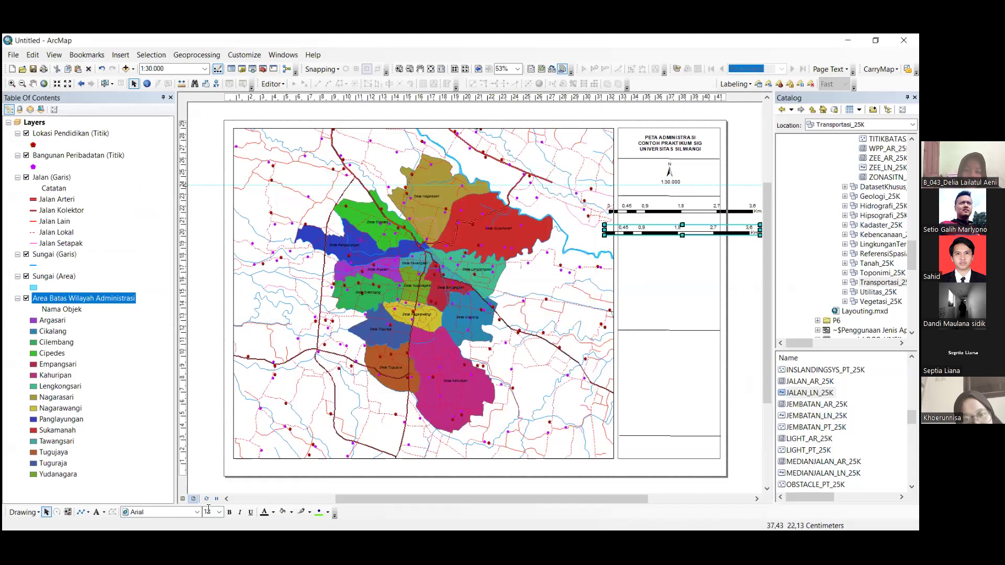
Place the scale bar in the information panel directly below the 1:30.000 scale text
left_click_drag(702, 232, 742, 189)
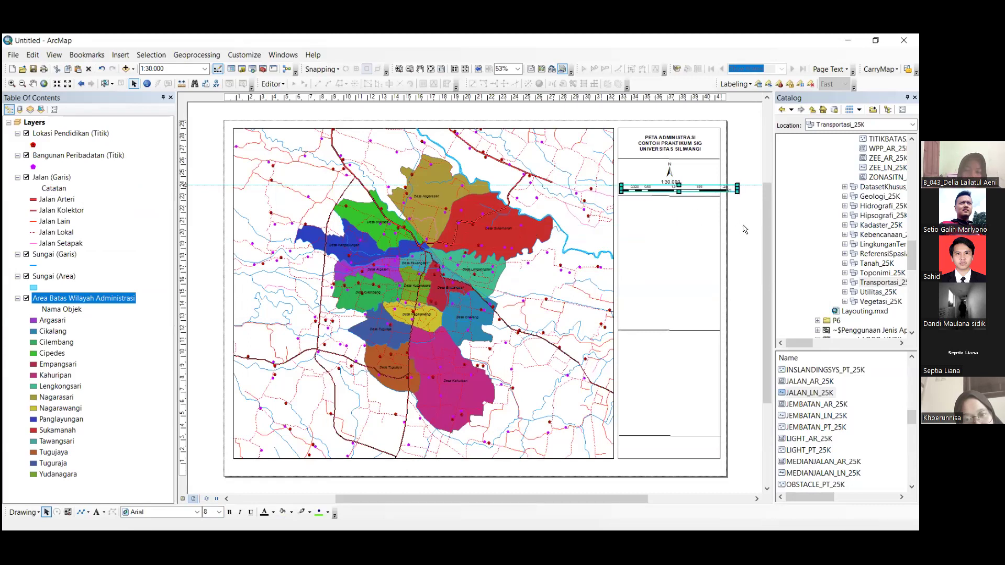
left_click(744, 229)
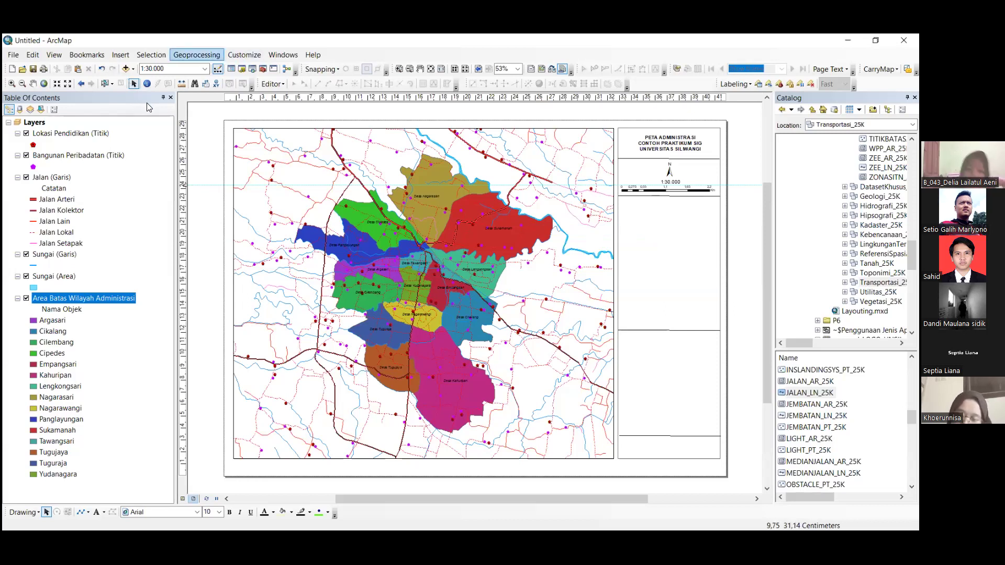
Insert a one-column legend titled "Legenda:" that covers all six layers, including Area Batas Wilayah Administrasi
key("alt+i")
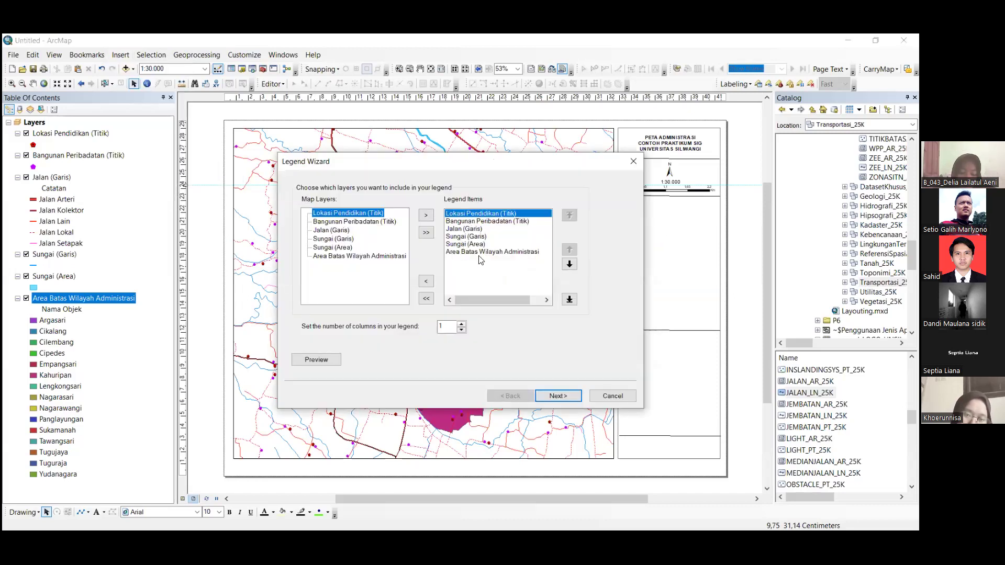
left_click(466, 244, "shift")
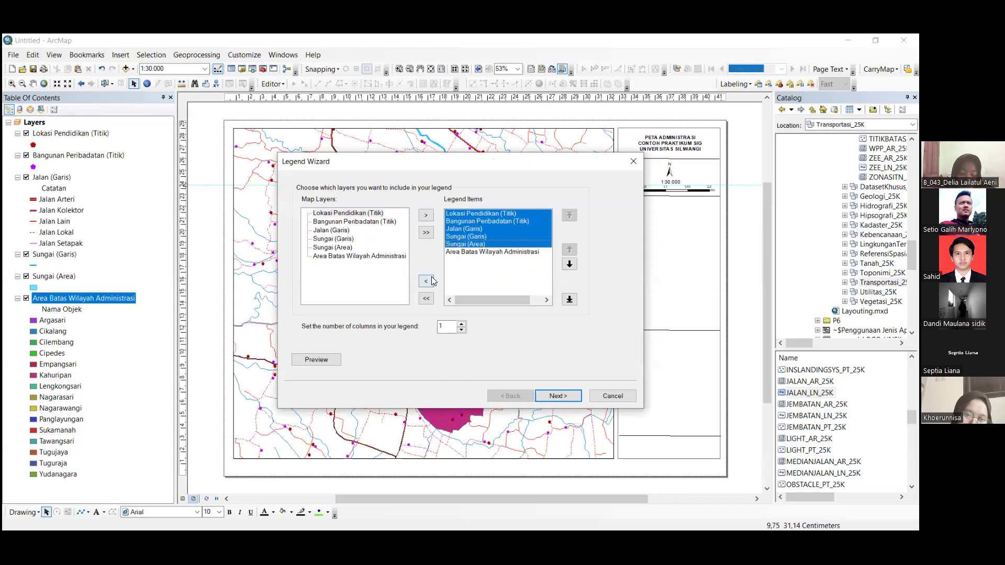
left_click(428, 281)
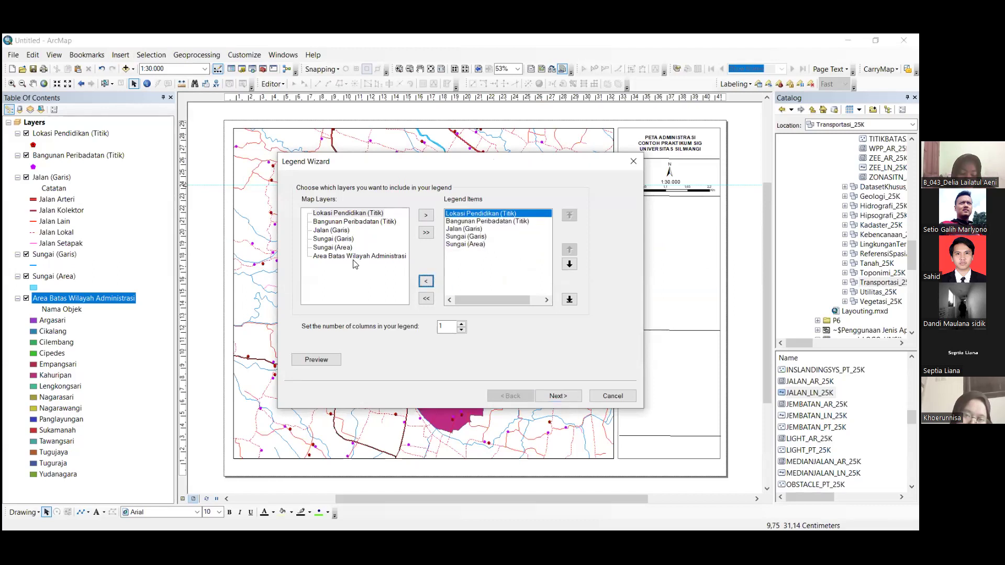
left_click(393, 256)
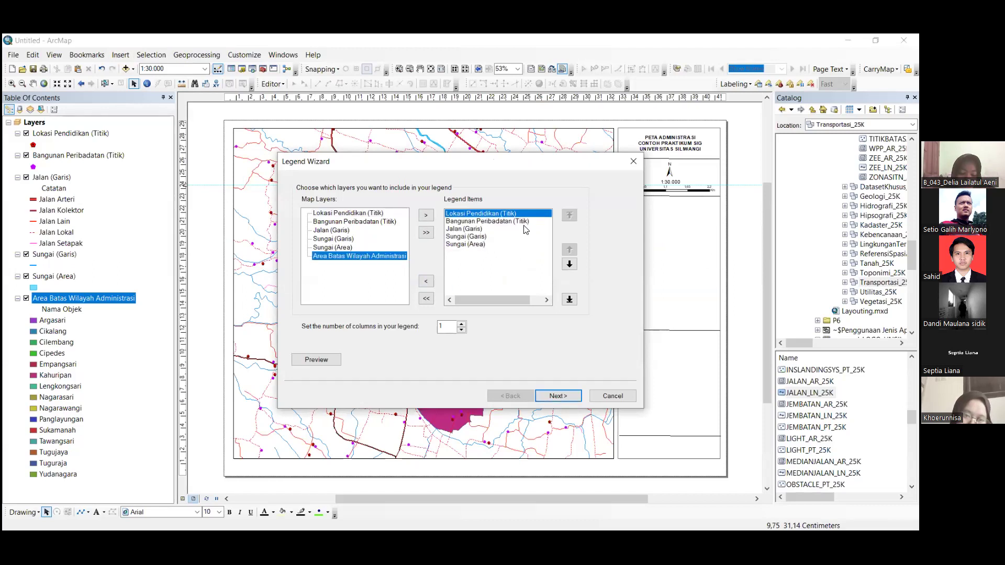
left_click(426, 215)
left_click(558, 396)
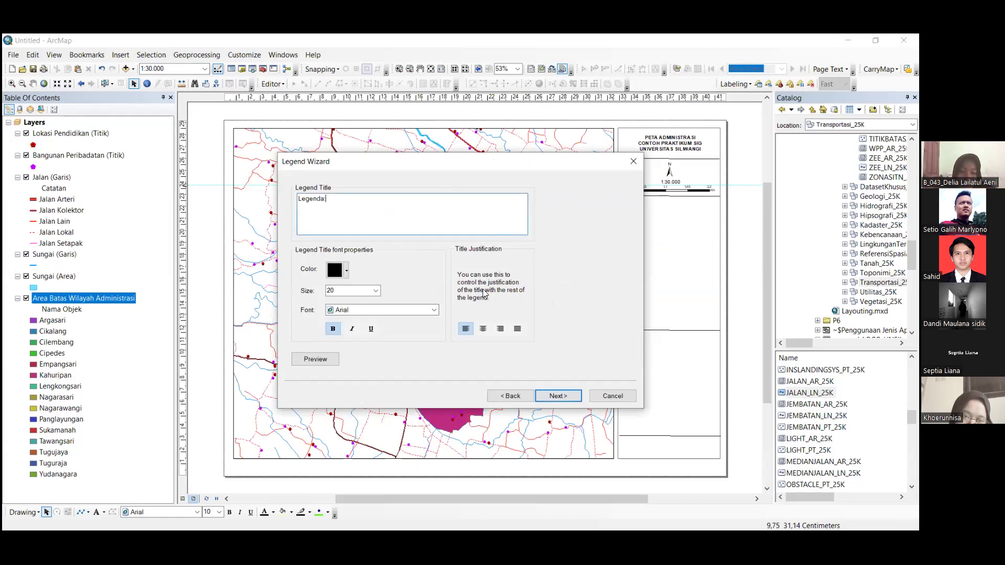
left_click(570, 398)
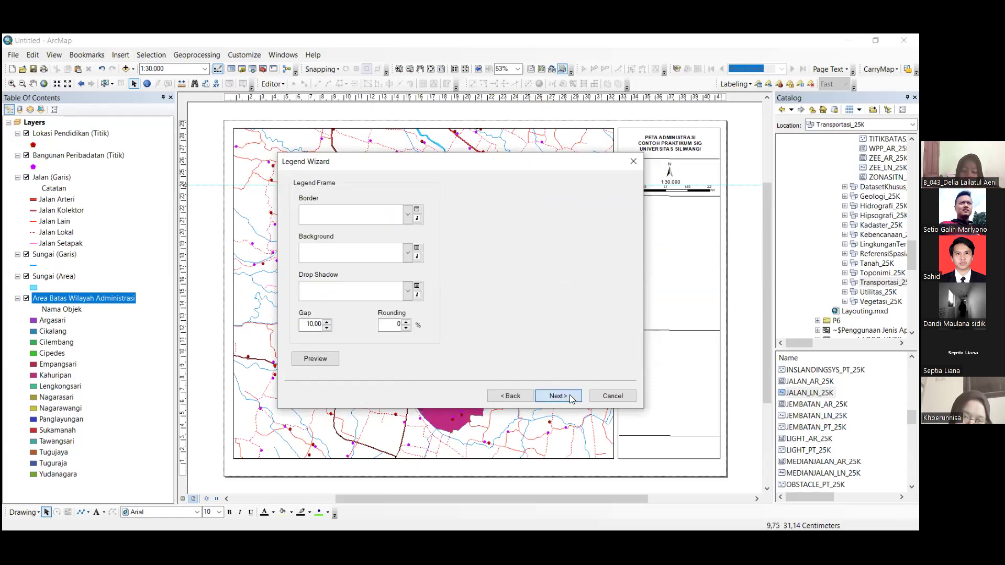
left_click(571, 397)
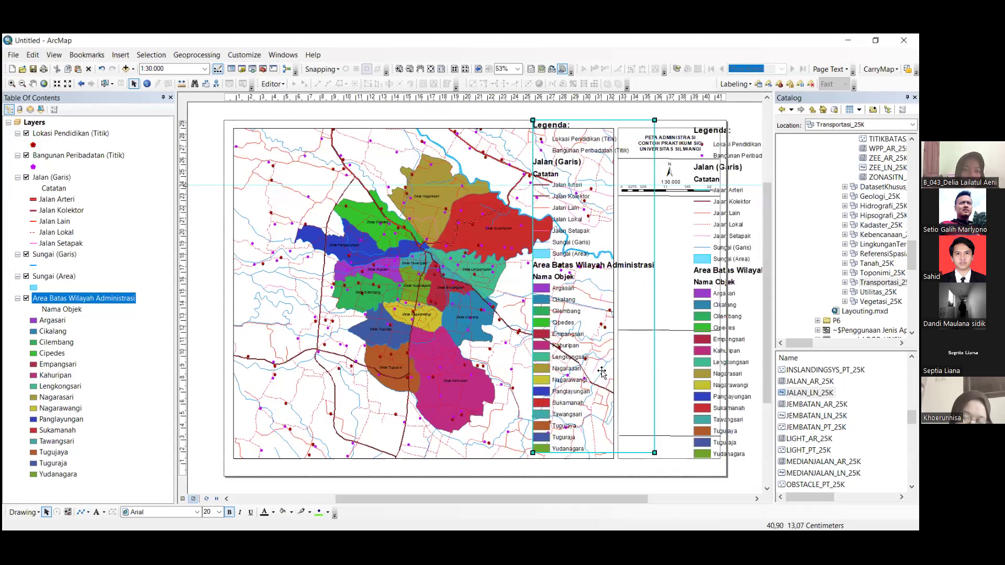
Shrink the legend and park it outside the page, beside the information panel
left_click(676, 451)
left_click(619, 332)
left_click_drag(681, 463, 620, 298)
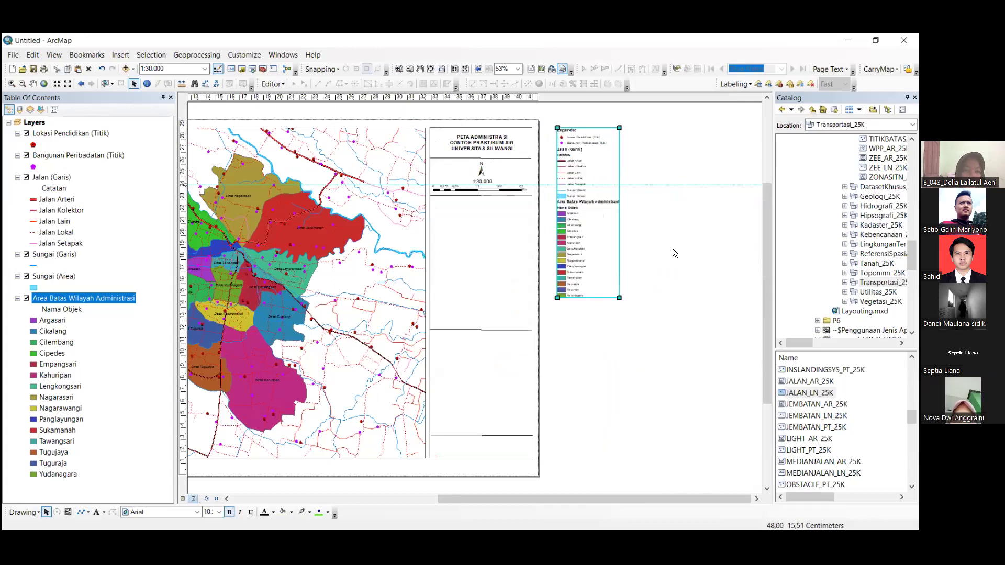
Place the legend's Area Batas Wilayah Administrasi item in a new column and move the legend into the panel section below the scale bar
right_click(585, 261)
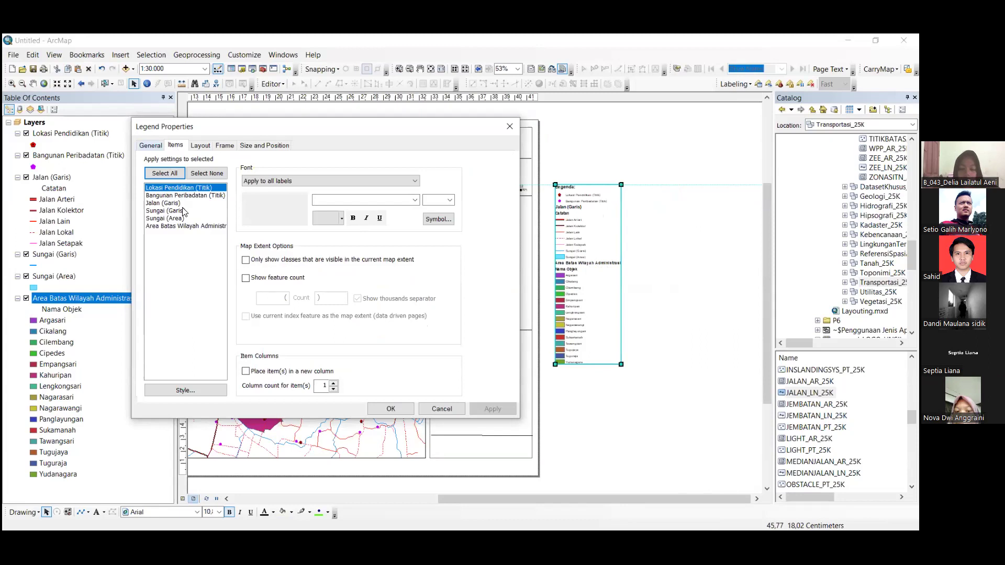
left_click(204, 226)
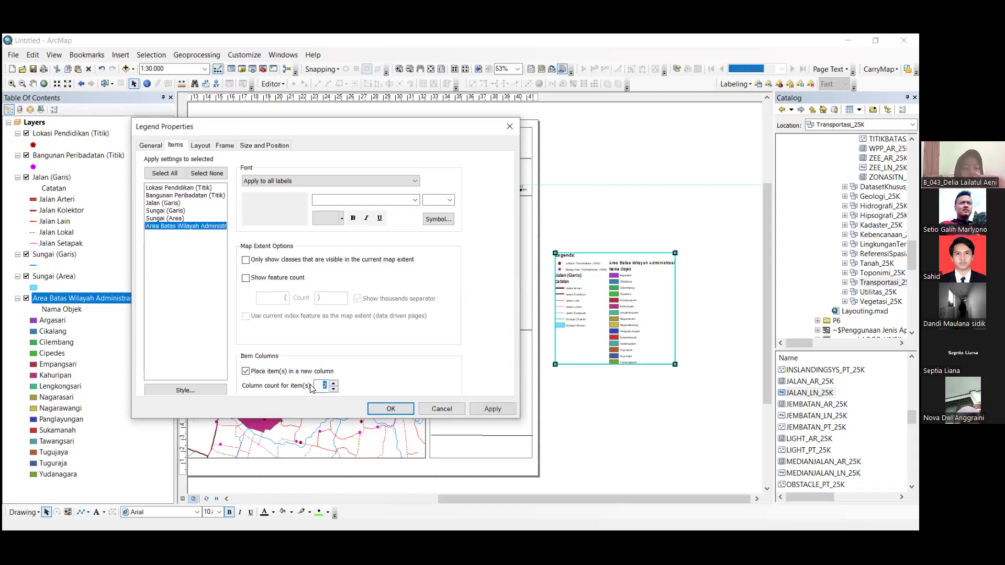
key("alt+a")
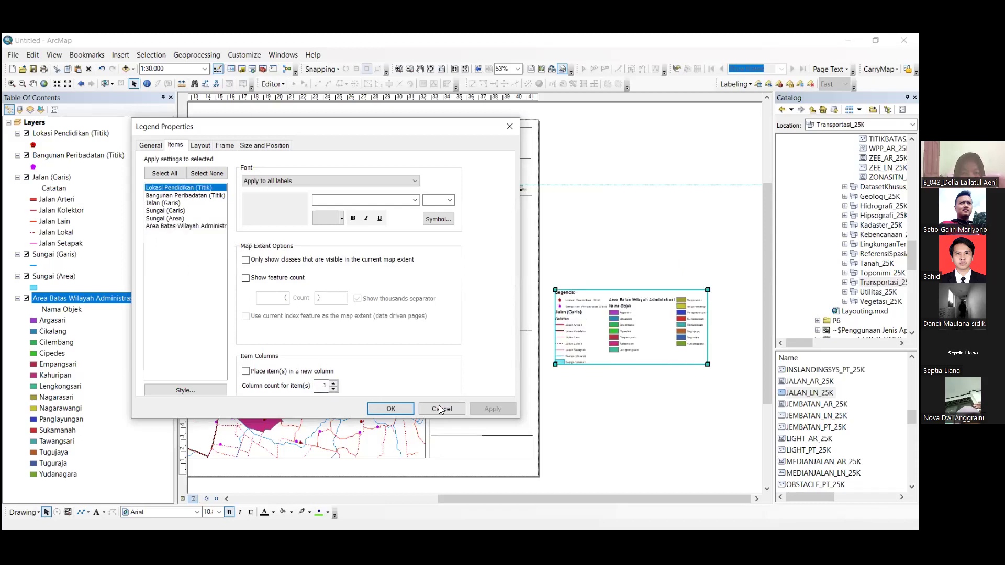
left_click(411, 414)
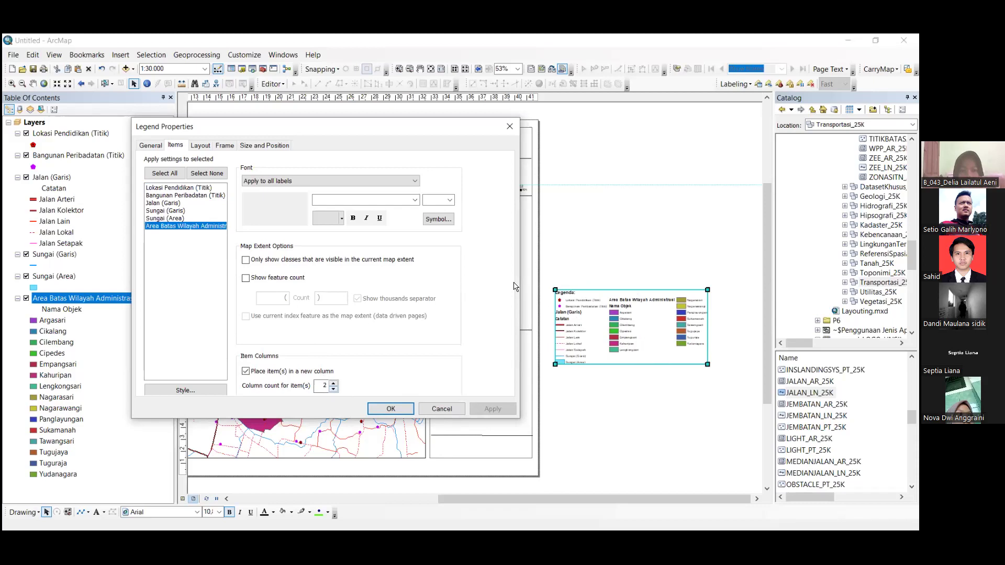
left_click_drag(594, 235, 533, 211)
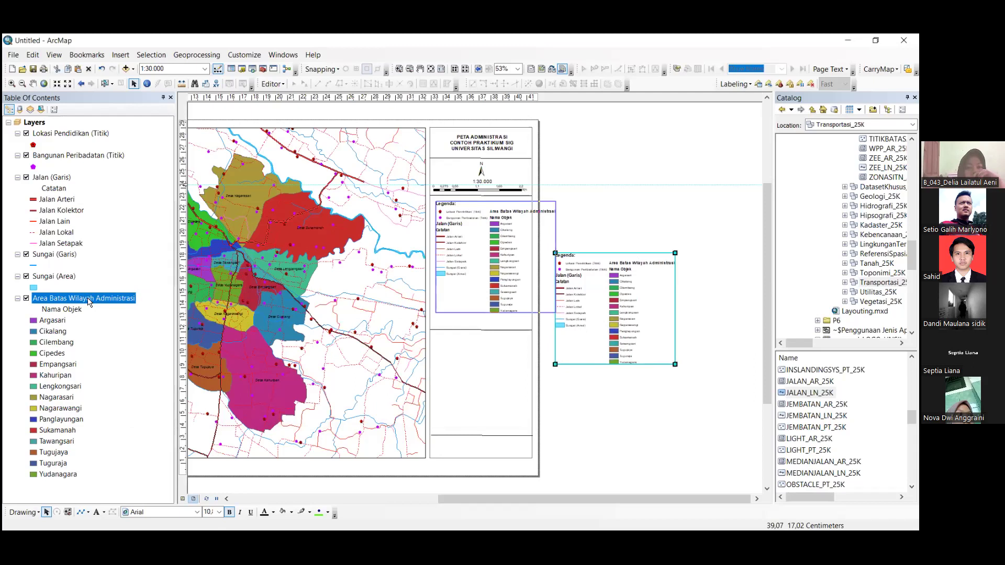
Rename the Area Batas Wilayah Administrasi layer as "Keterangan Desa" and clear its Nama Objek heading
key("ctrl+z")
key("Down")
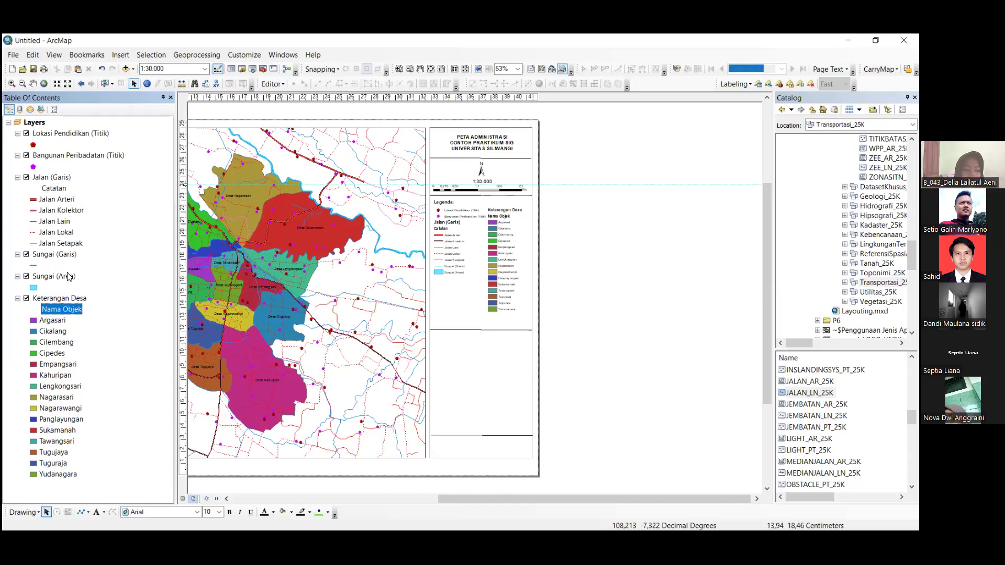
key("F2")
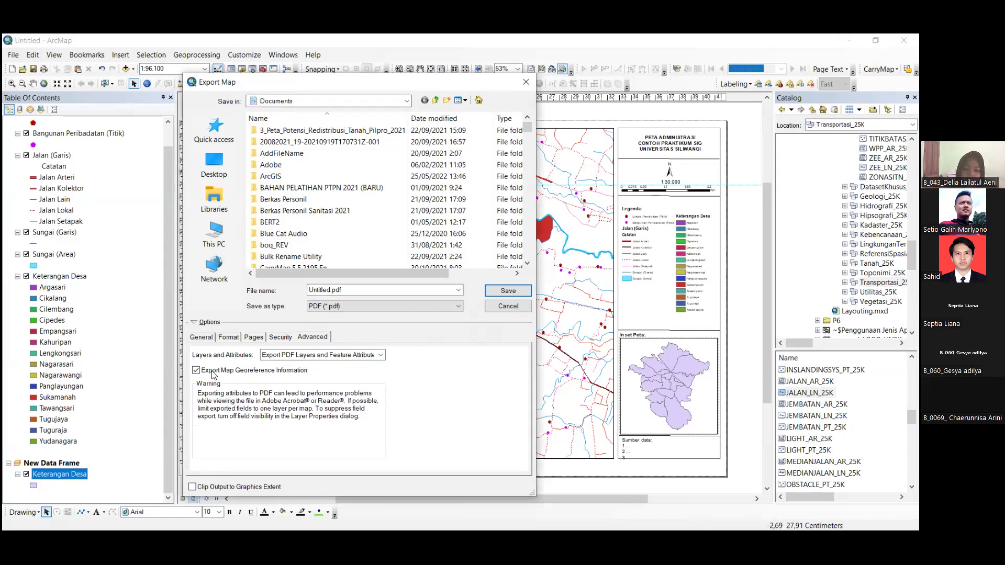
Review the Layers and Attributes choices for the PDF export and its format options
key("shift+Tab")
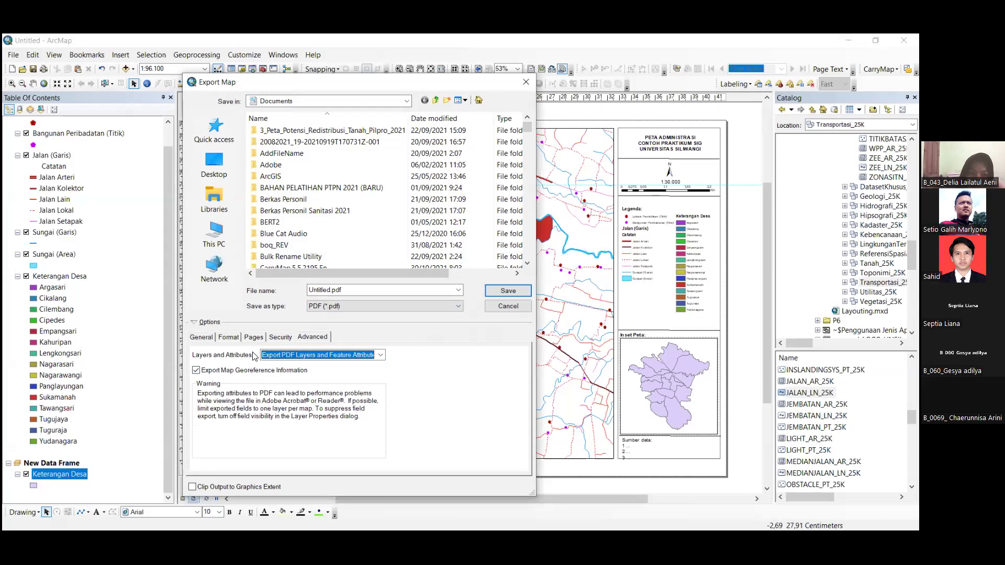
left_click(299, 356)
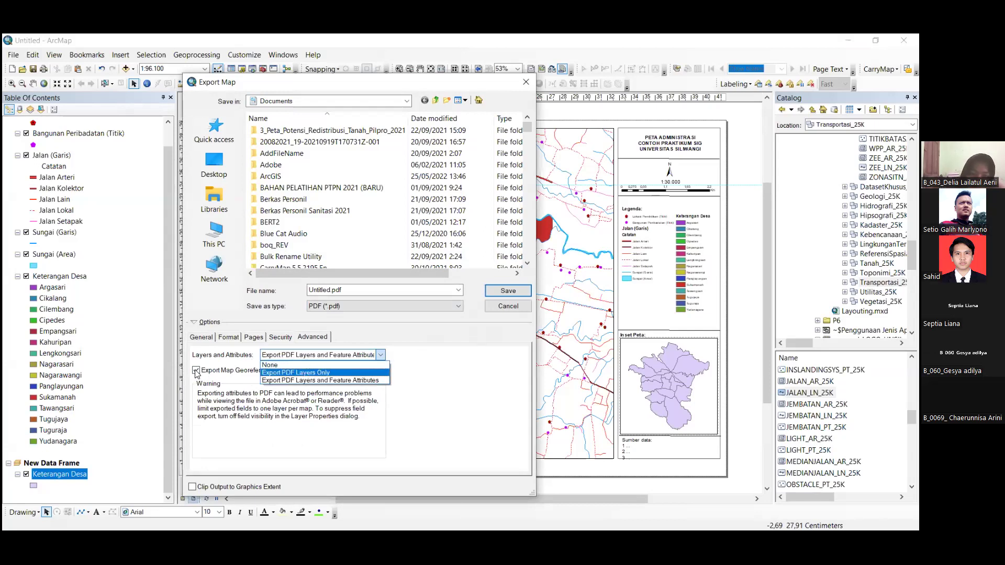
left_click(262, 373)
left_click(232, 338)
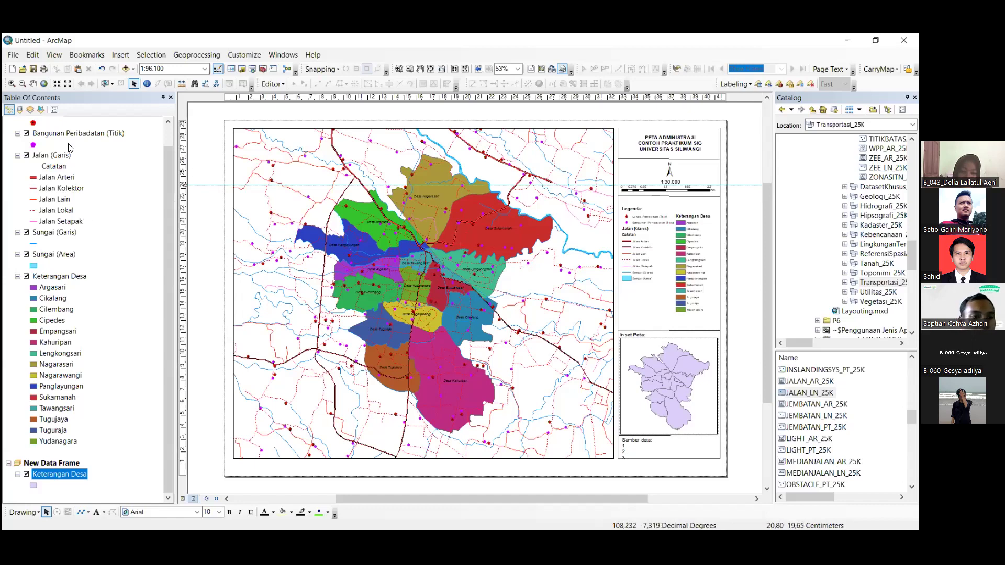
scroll(69, 146, "up", 1)
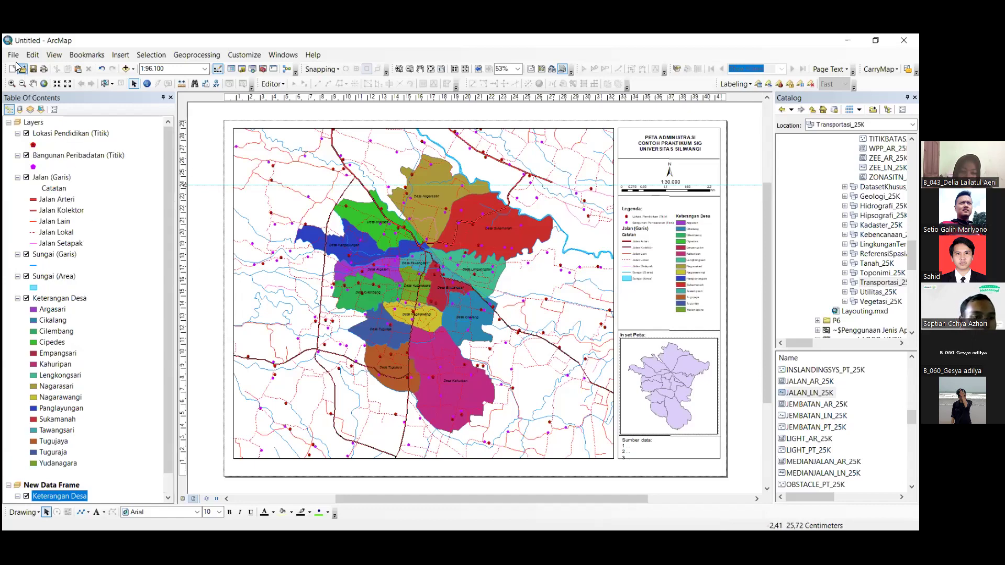
double_click(31, 123)
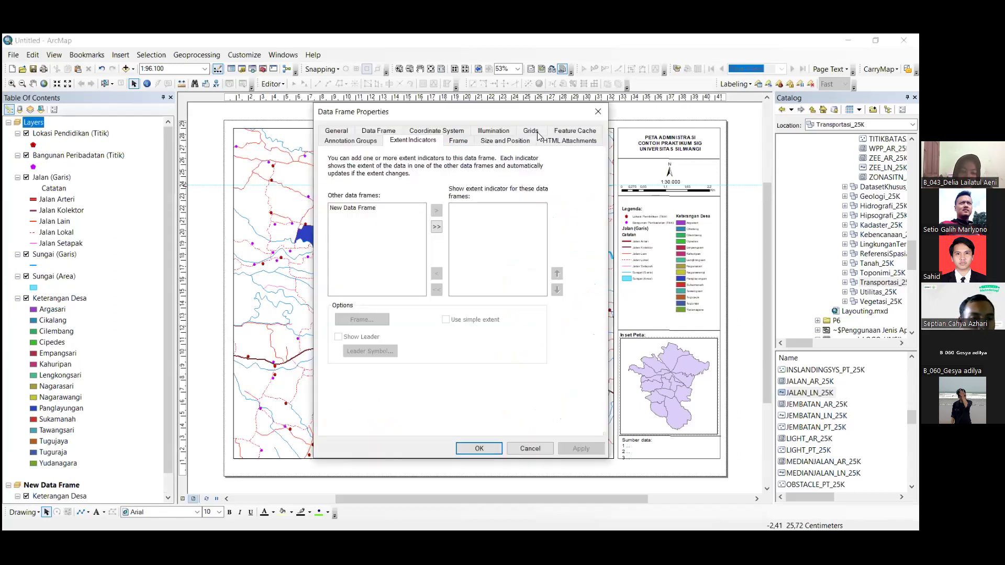
left_click(531, 132)
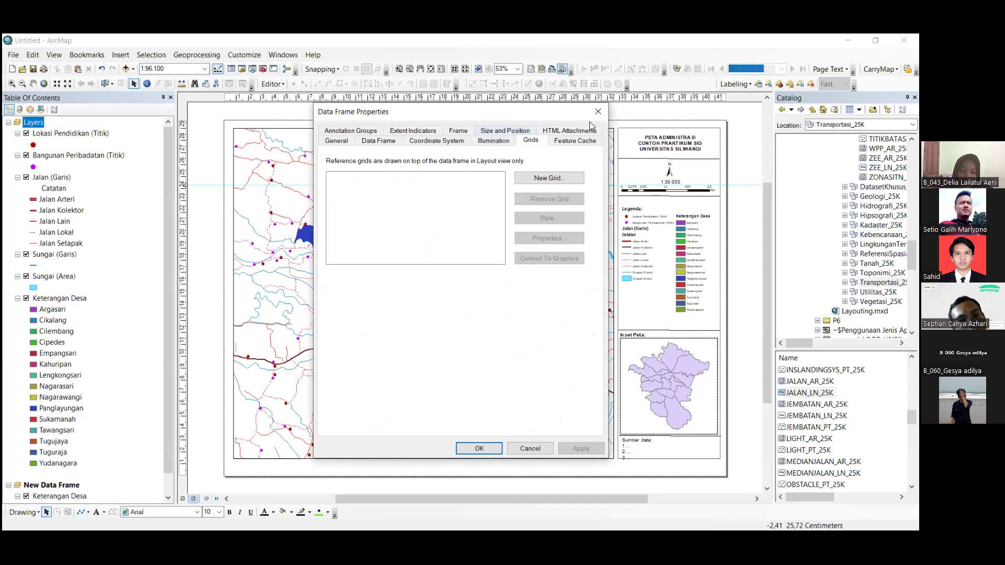
key("Escape")
Activate the Layers data frame and start a new graticule for it that divides the map by meridians and parallels
right_click(29, 125)
left_click(74, 353)
double_click(34, 125)
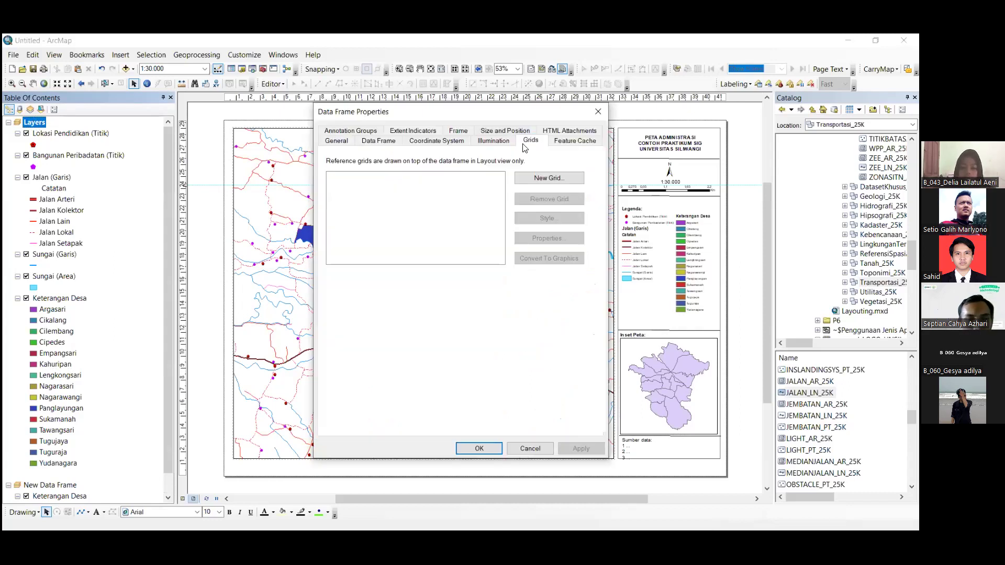
left_click(540, 177)
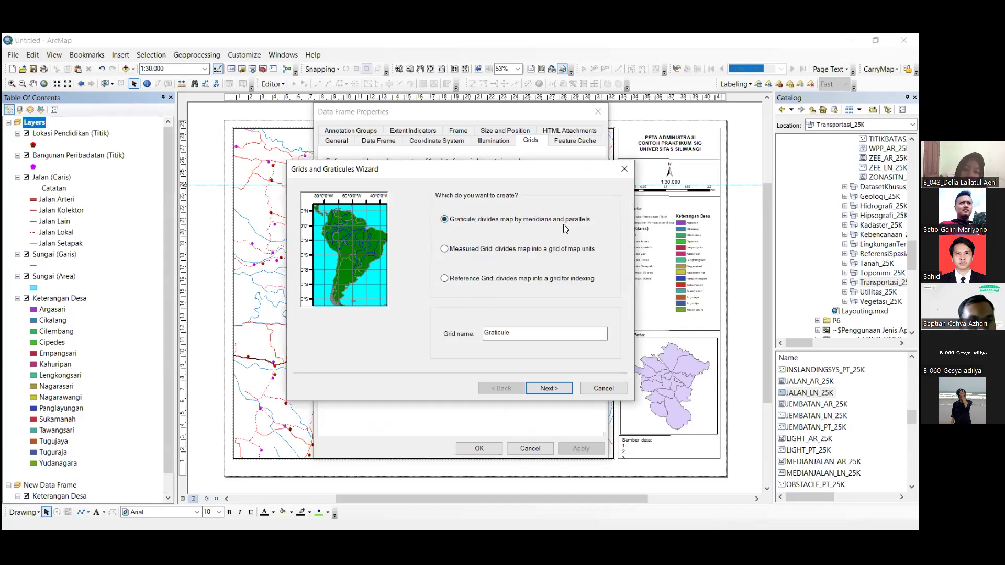
left_click(552, 255)
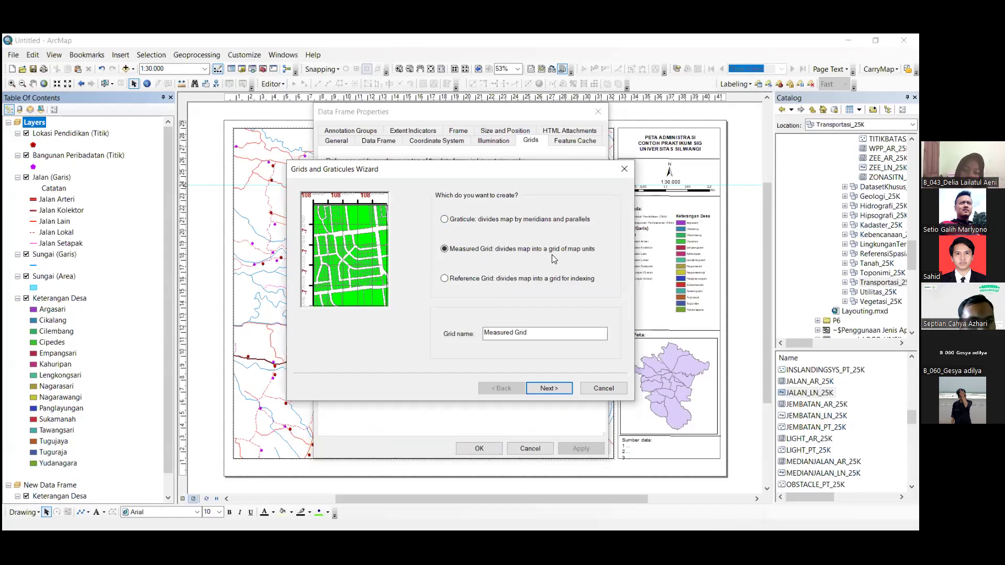
left_click(454, 221)
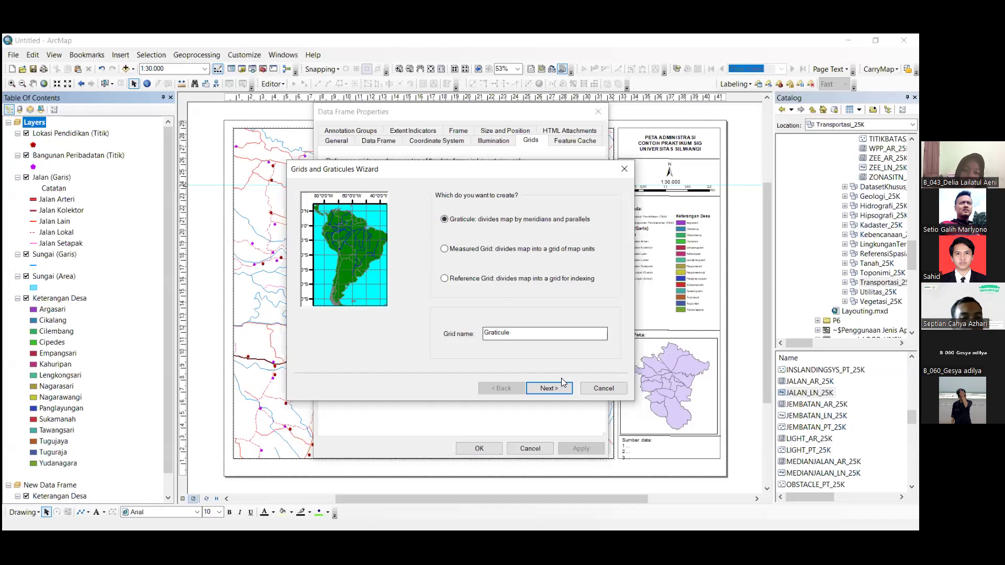
key("Return")
Create the graticule with parallels and meridians every 30 seconds and a simple border, and apply it to the map frame
left_click(573, 309)
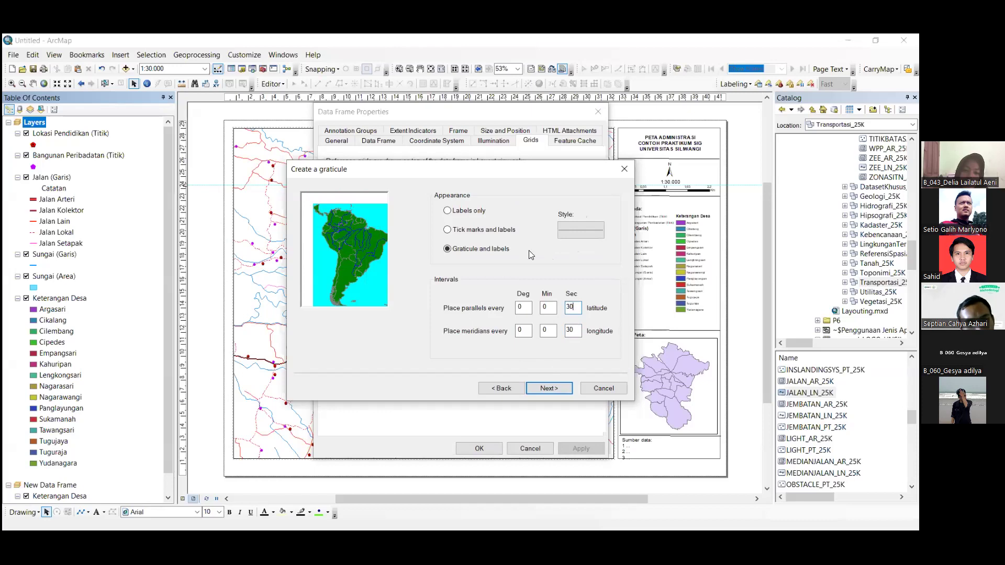
key("Tab")
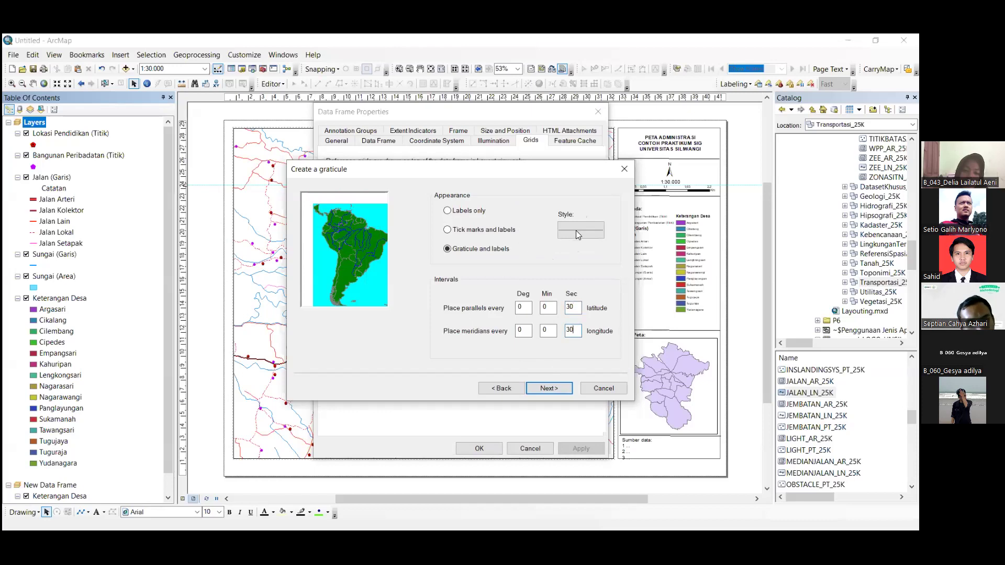
left_click(447, 230)
left_click(449, 211)
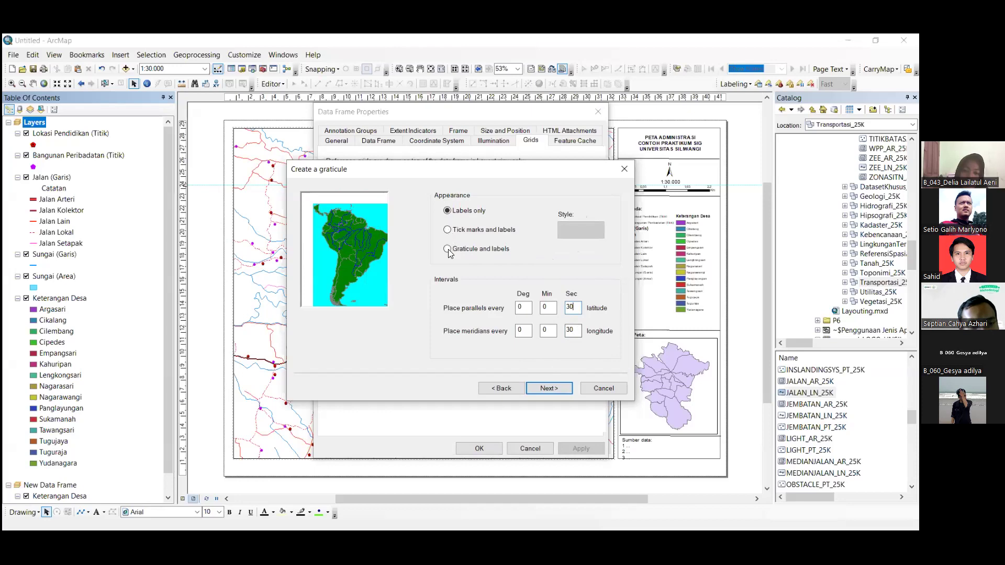
left_click(550, 389)
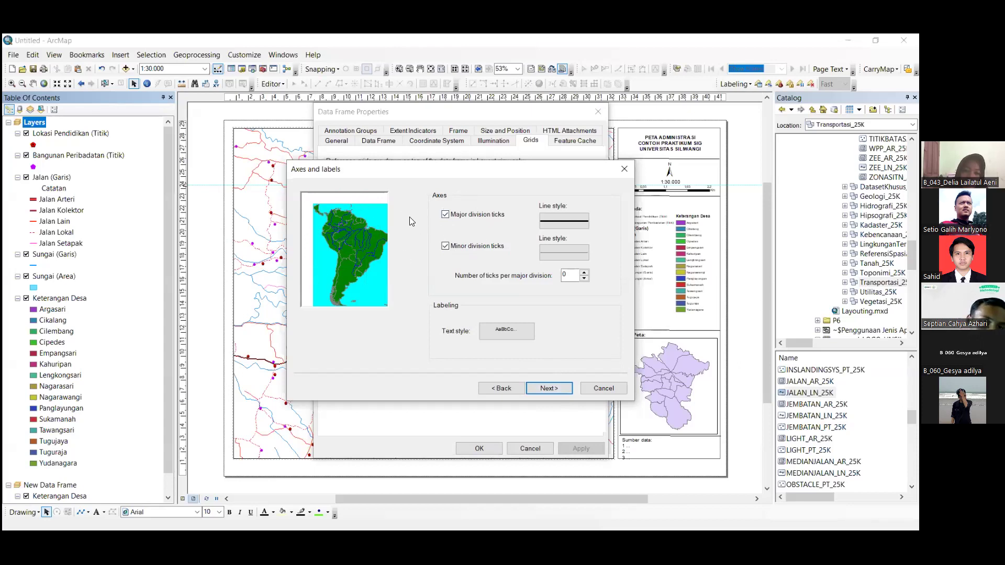
left_click(552, 387)
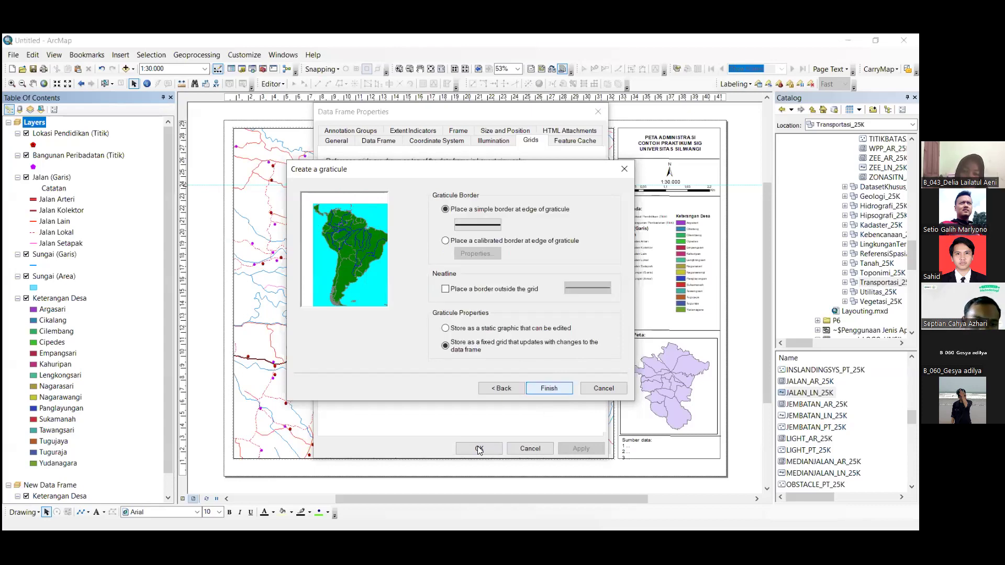
key("Return")
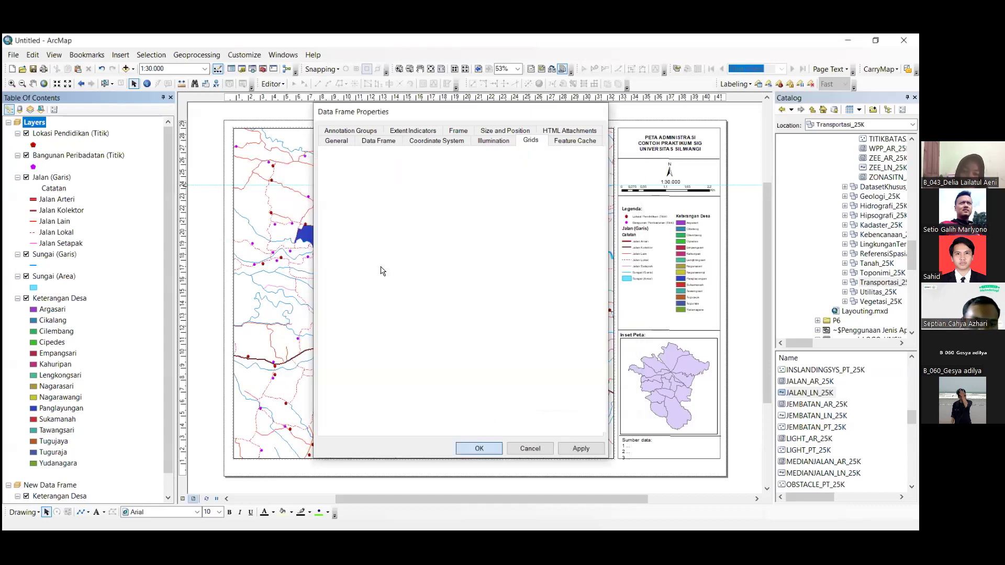
key("Return")
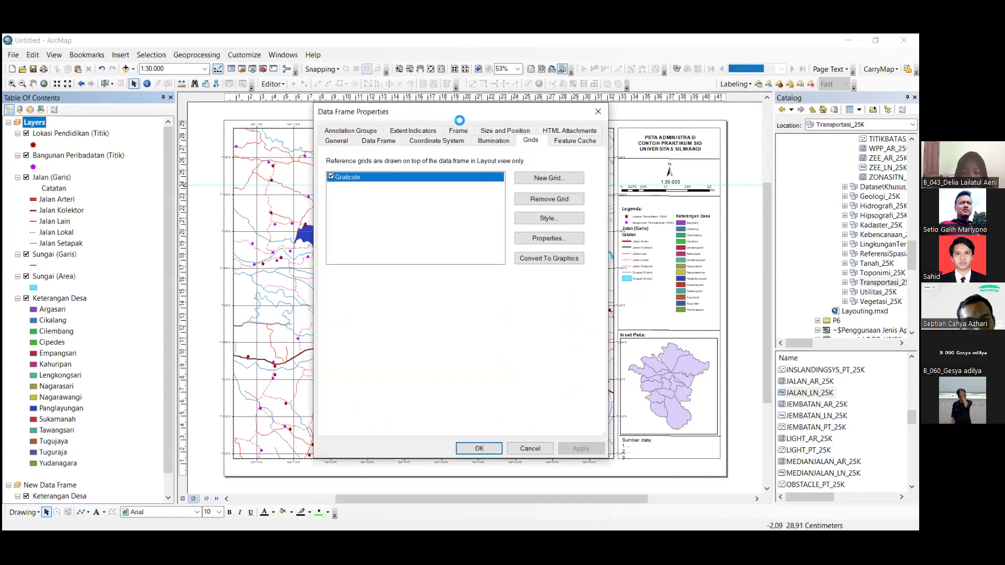
Set the graticule's left and right labels to vertical orientation and apply the change to the map frame
left_click(549, 238)
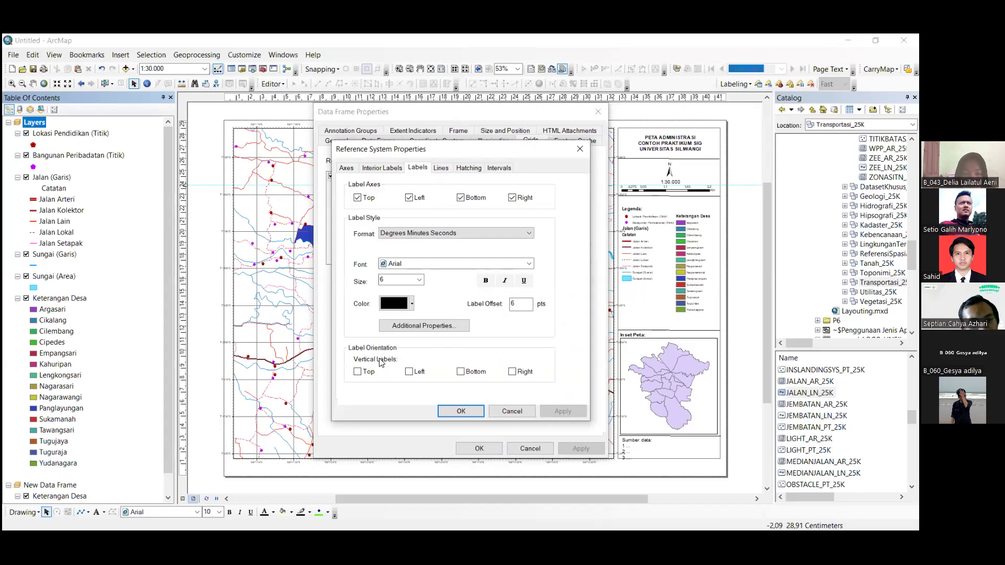
left_click(411, 373)
left_click(512, 372)
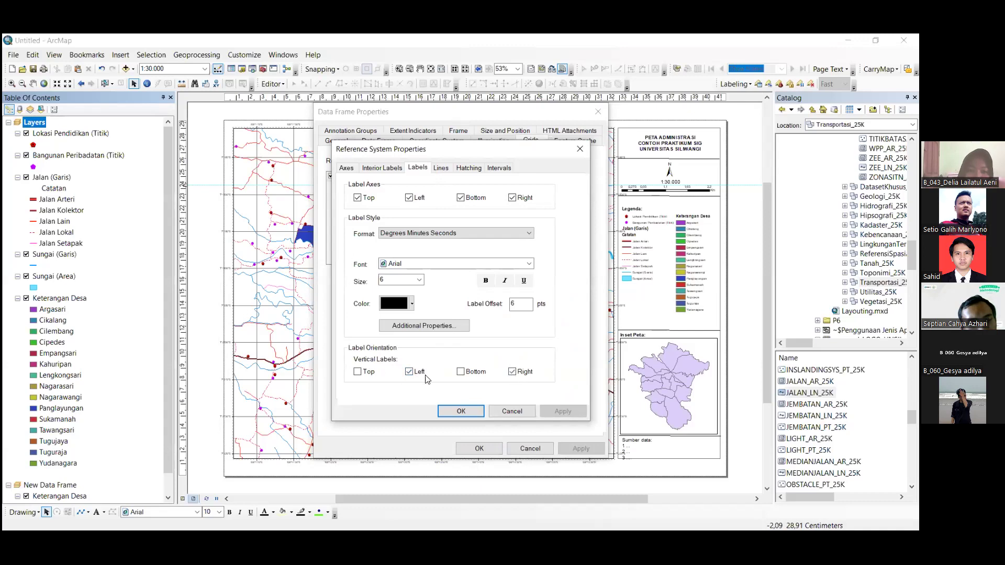
left_click(473, 415)
left_click(573, 449)
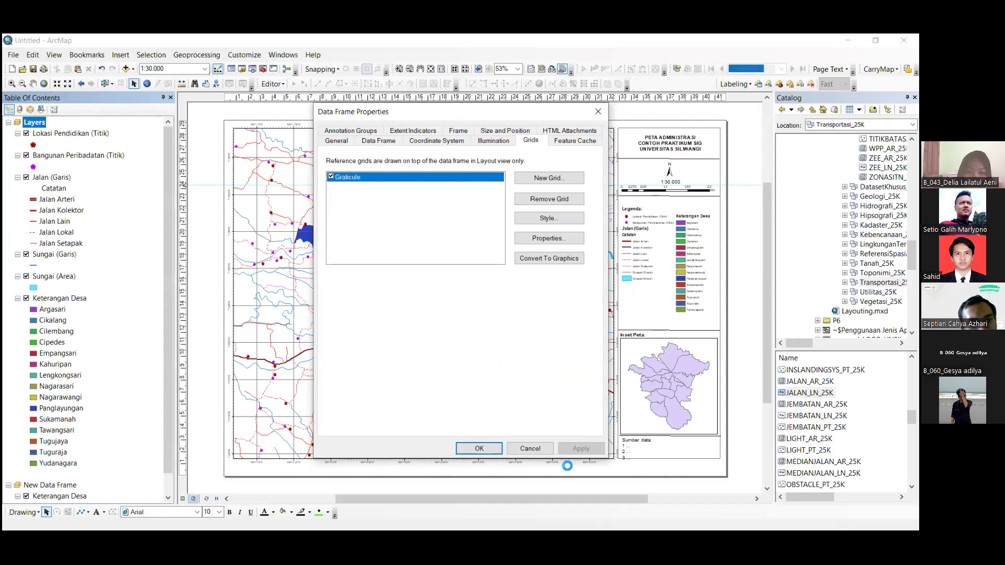
left_click_drag(430, 112, 524, 132)
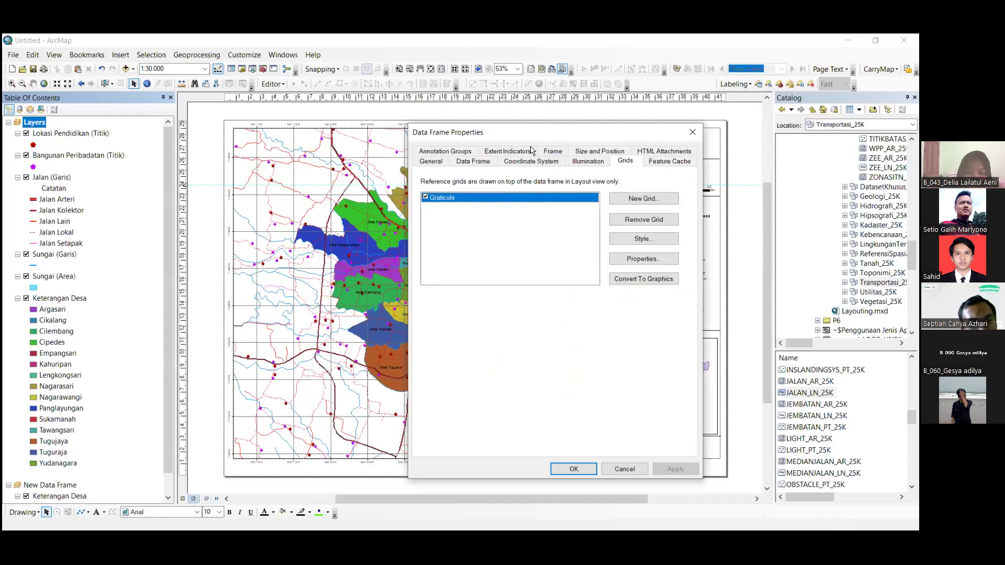
key("Return")
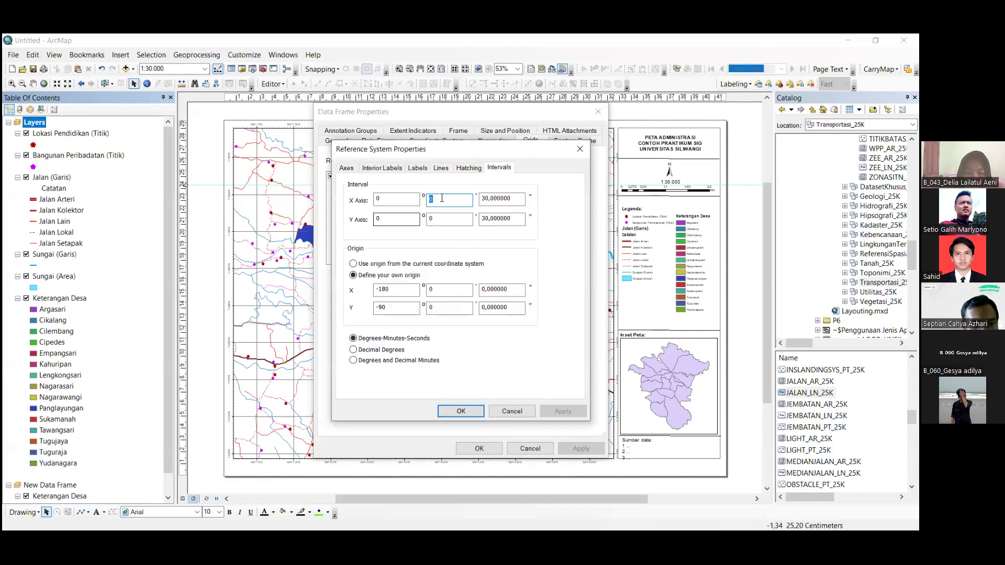
Set the graticule interval to 1 minute 0 seconds on both the X and Y axes
type("1")
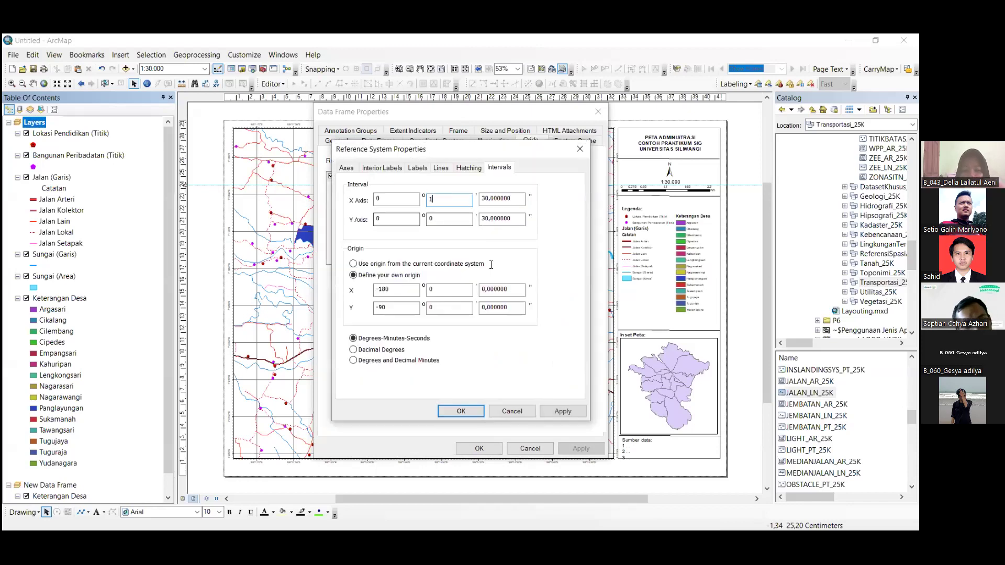
key("Tab")
type("0")
key("Tab")
key("Tab")
type("1")
key("Tab")
type("0")
left_click(479, 412)
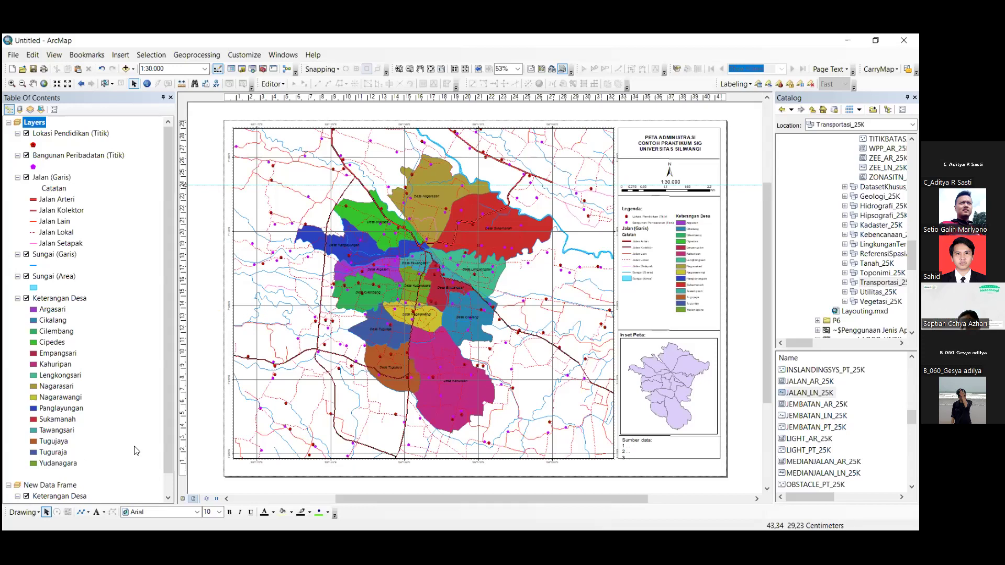
Check the symbology and the attribute table of the Sungai (Area) layer
double_click(55, 276)
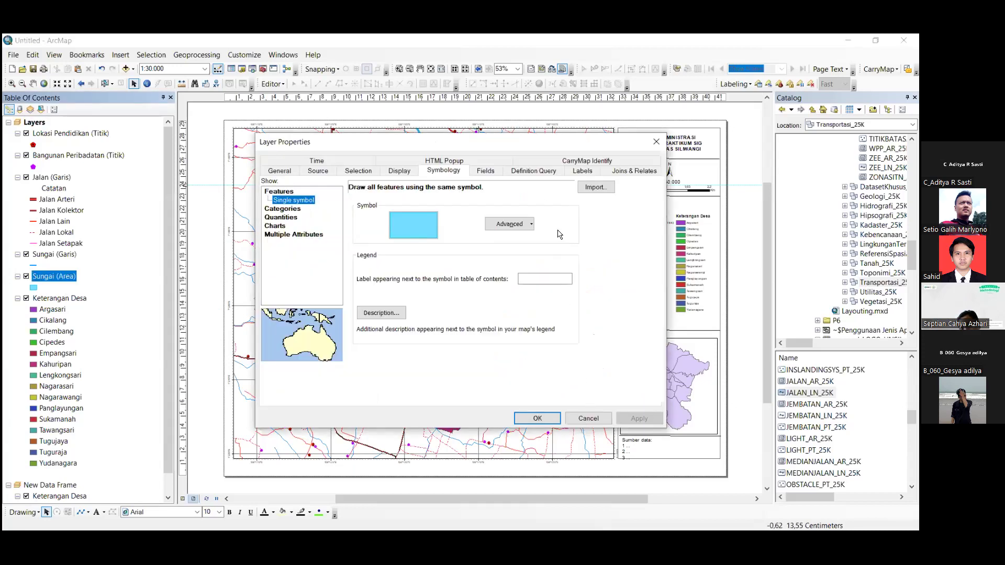
key("Return")
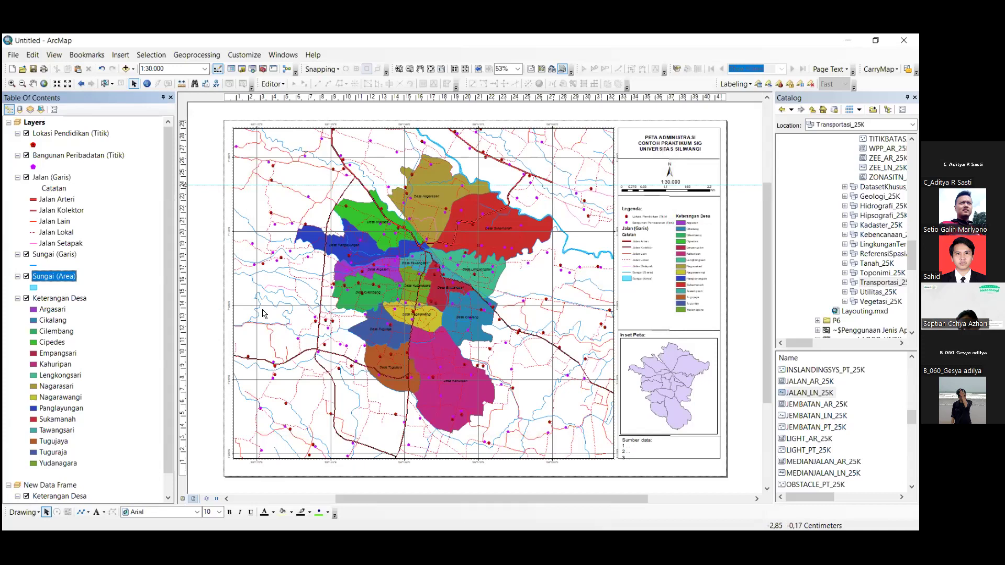
scroll(532, 175, "up", 5)
right_click(47, 277)
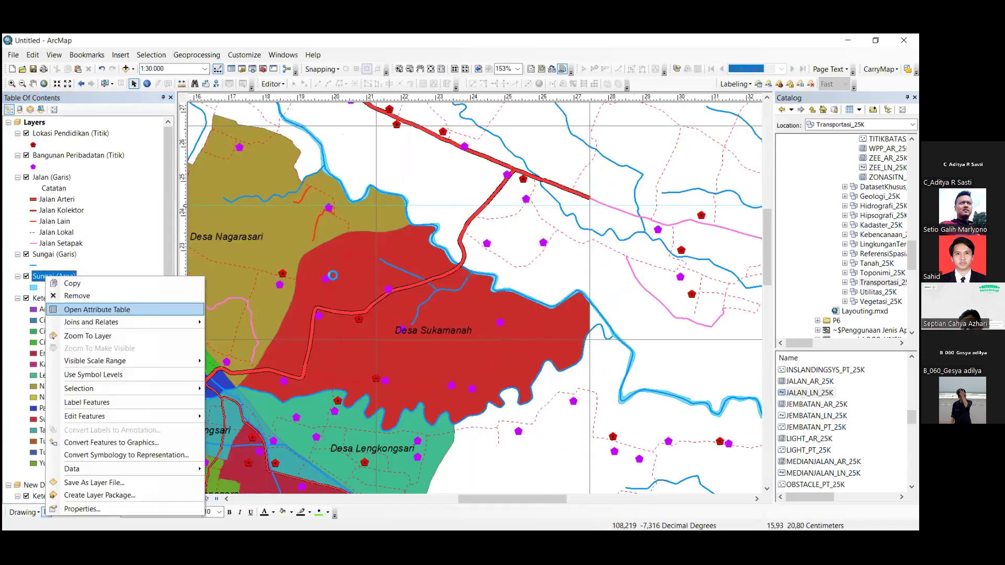
left_click(94, 309)
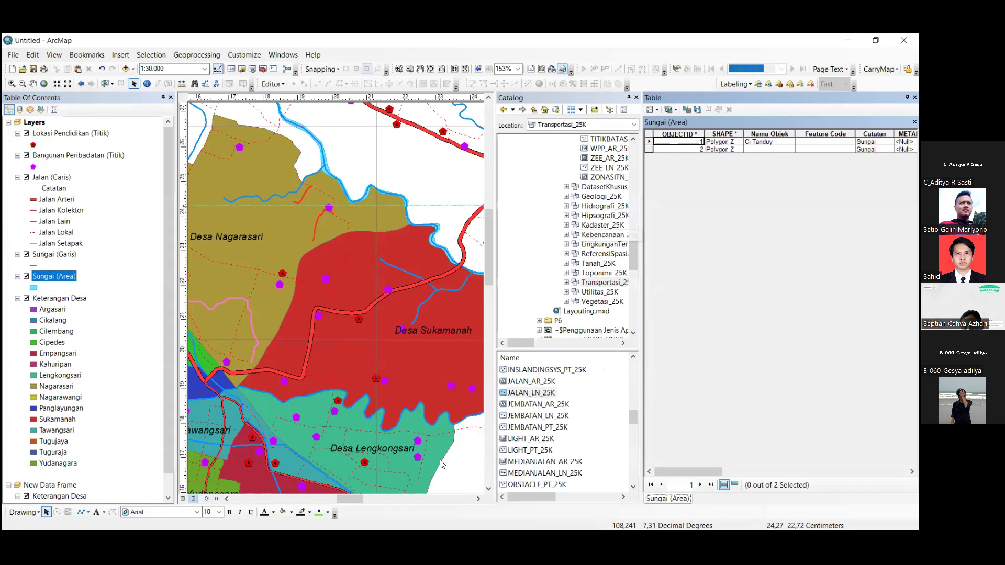
left_click(914, 97)
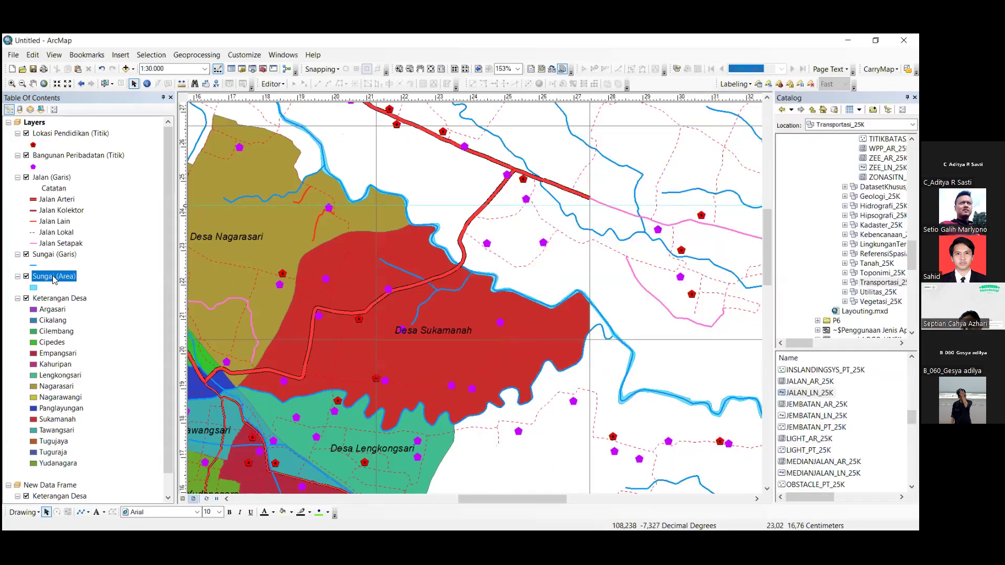
Turn on feature labels for the Sungai (Area) layer and close its layer properties
right_click(53, 276)
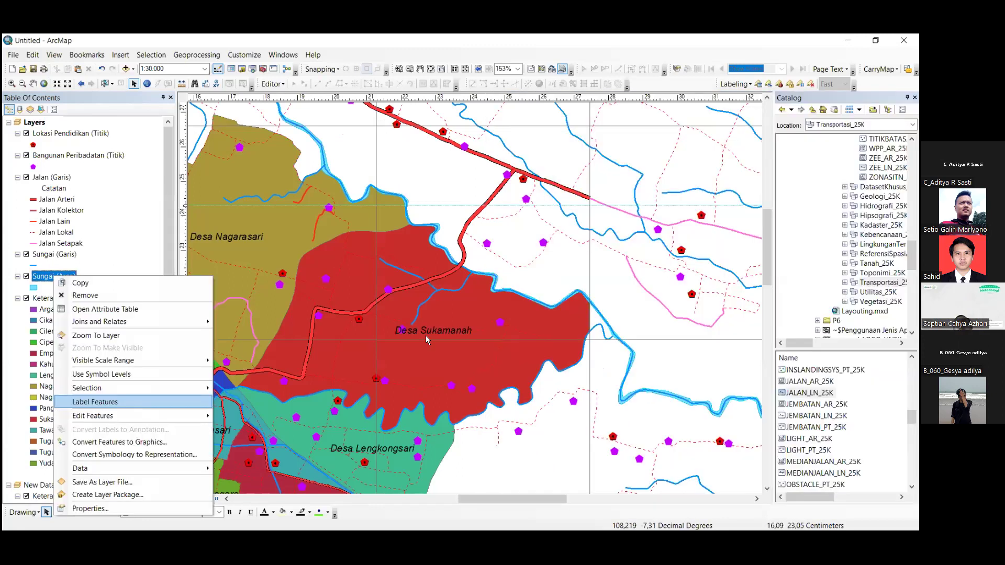
left_click(79, 400)
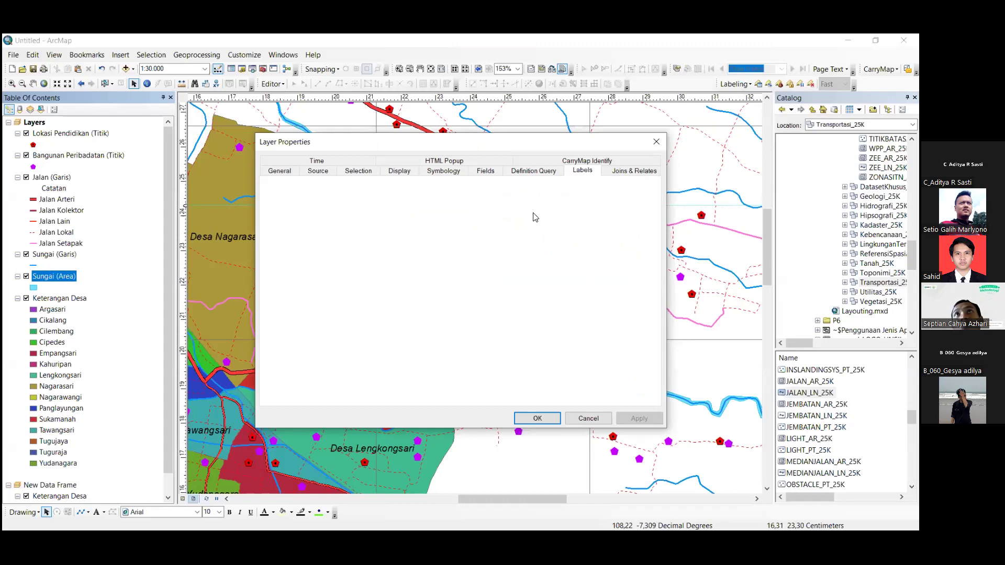
left_click(658, 141)
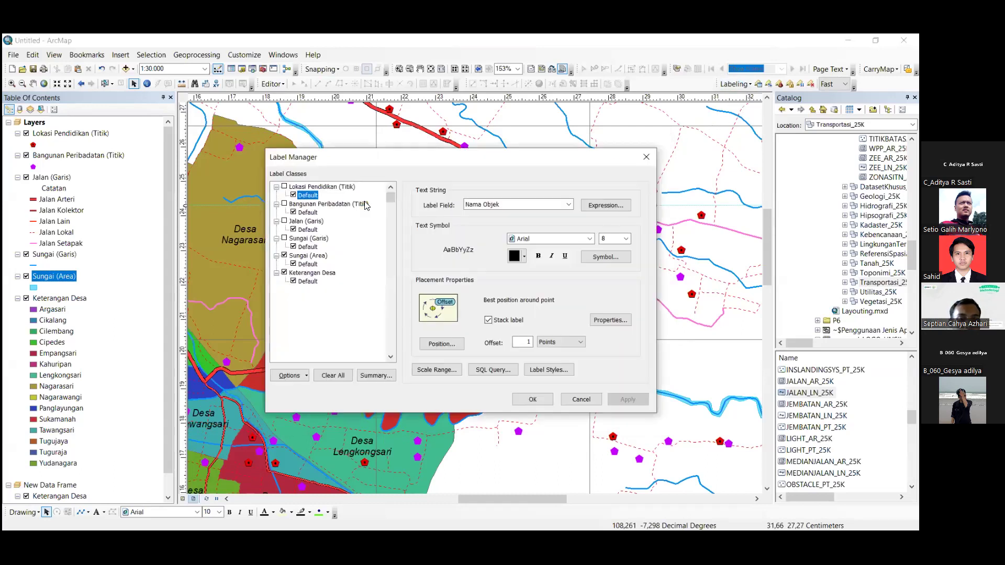
Set the Sungai (Area) label class to River Placement in the Label Manager
left_click_drag(366, 161, 536, 143)
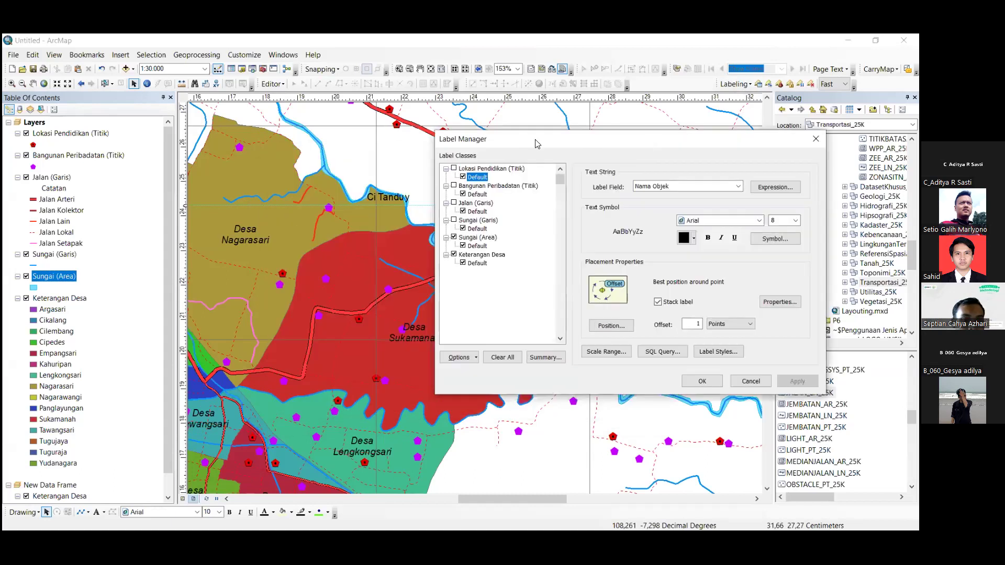
left_click(477, 246)
left_click_drag(603, 140, 490, 139)
left_click(586, 280)
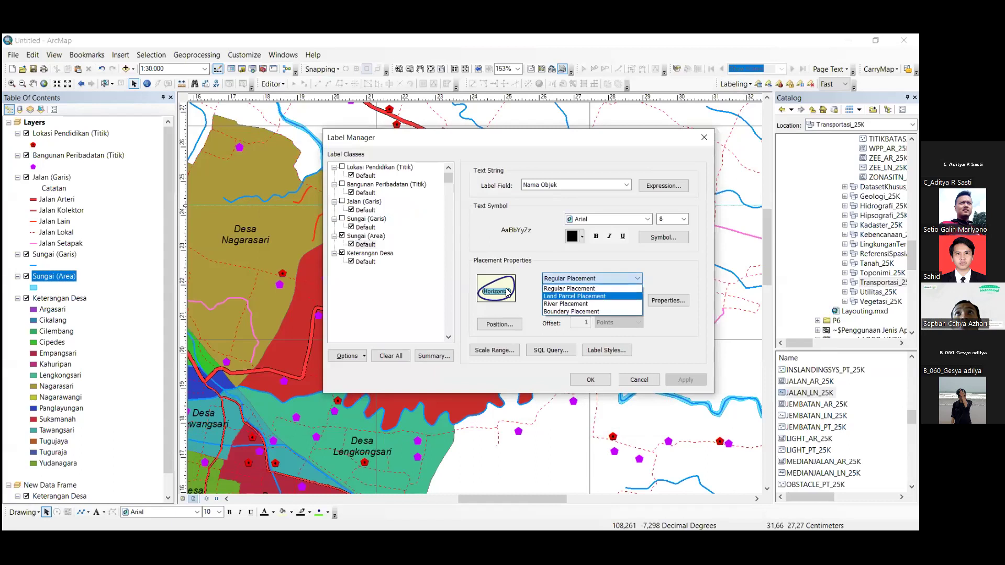
left_click(566, 304)
left_click(602, 281)
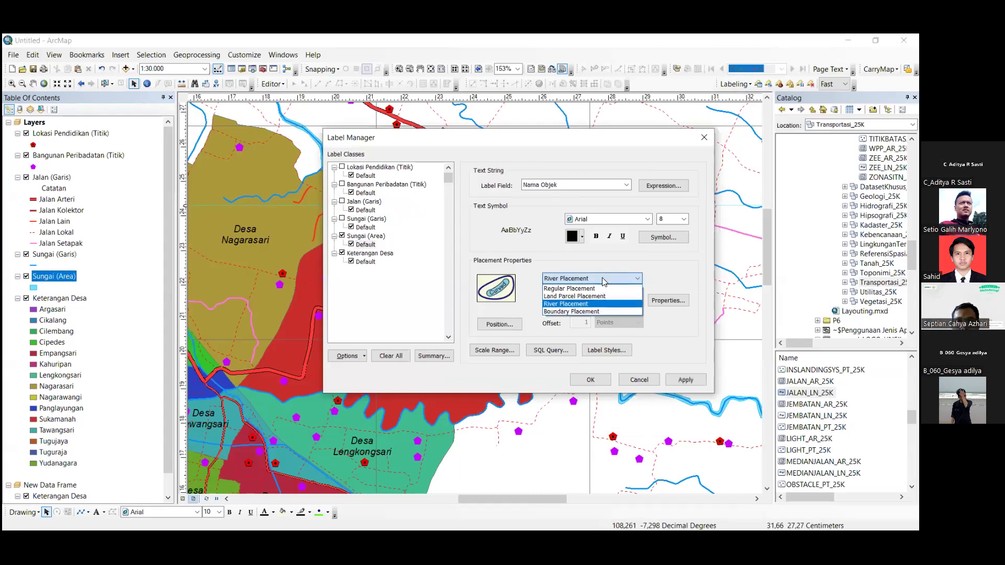
left_click(623, 268)
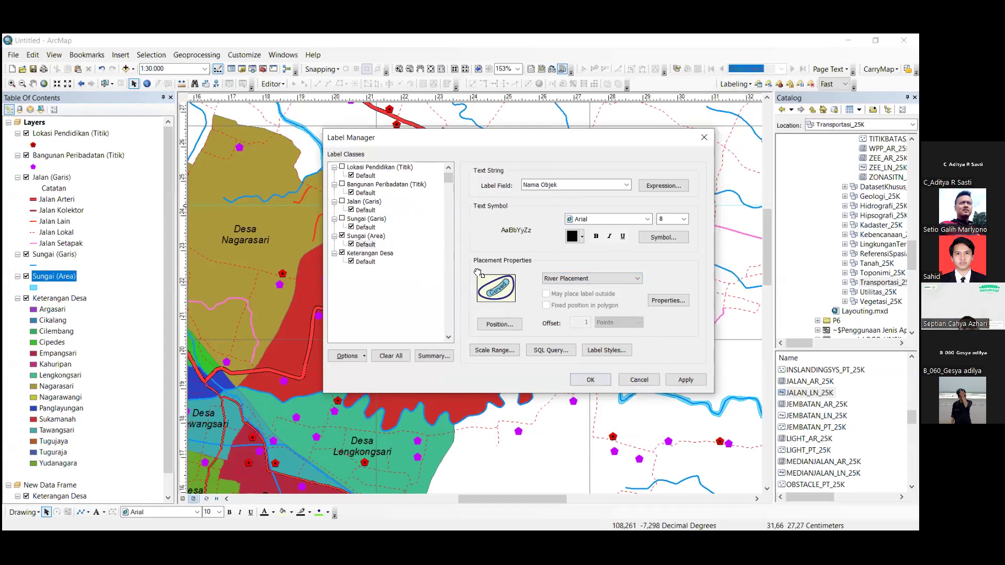
key("Return")
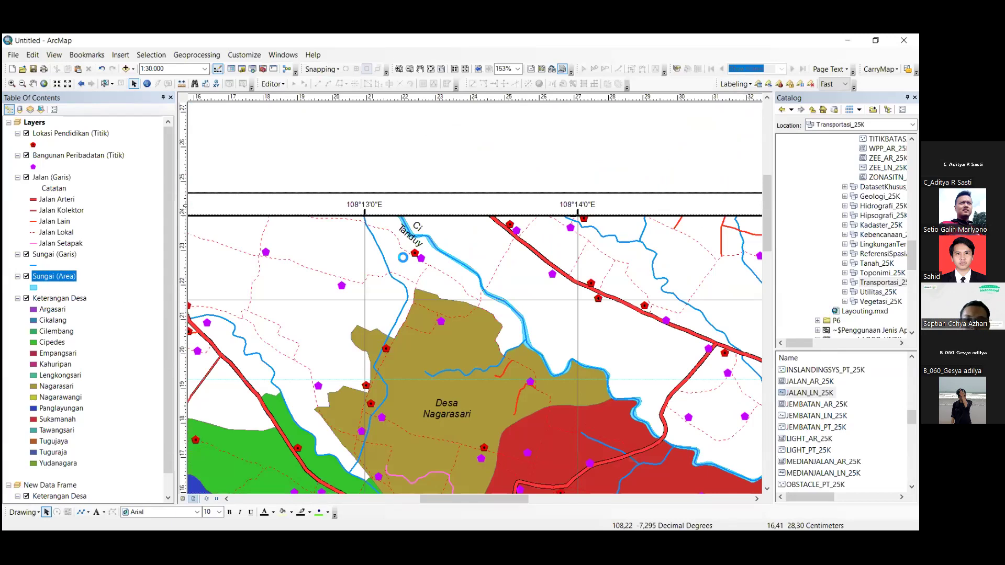
Set the label font size of the Sungai (Area) layer to 4
scroll(403, 257, "up", 3)
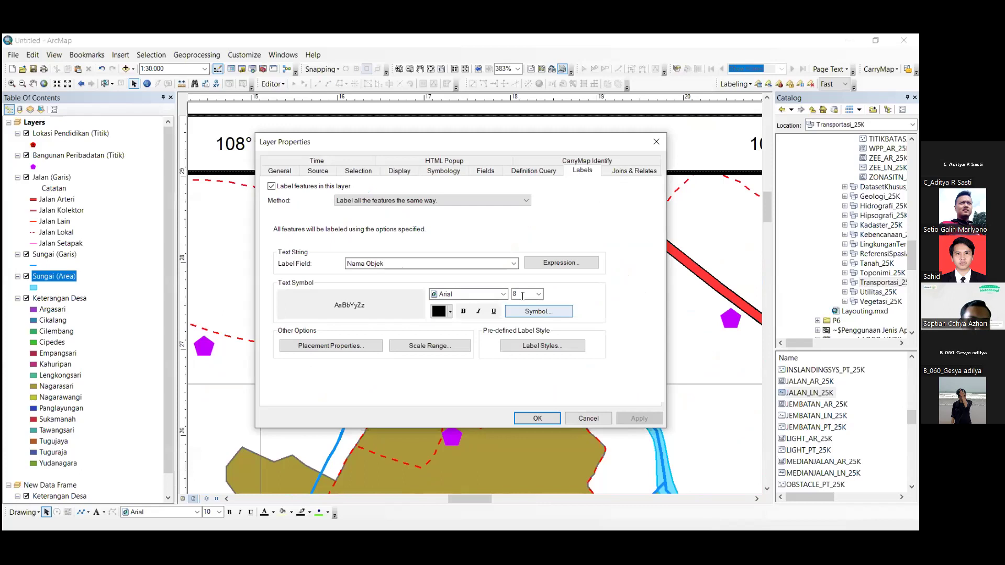
double_click(523, 295)
type("4")
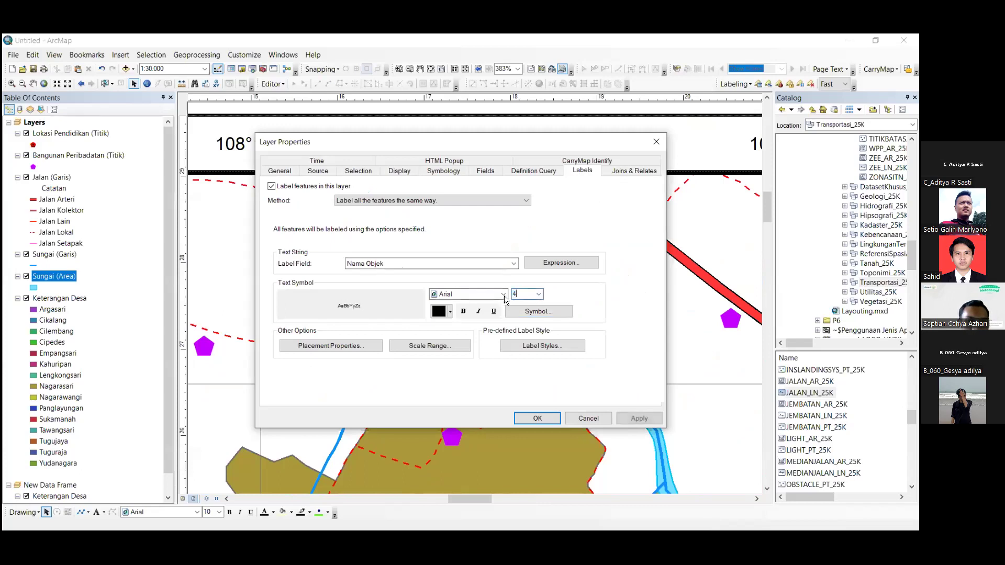
key("Return")
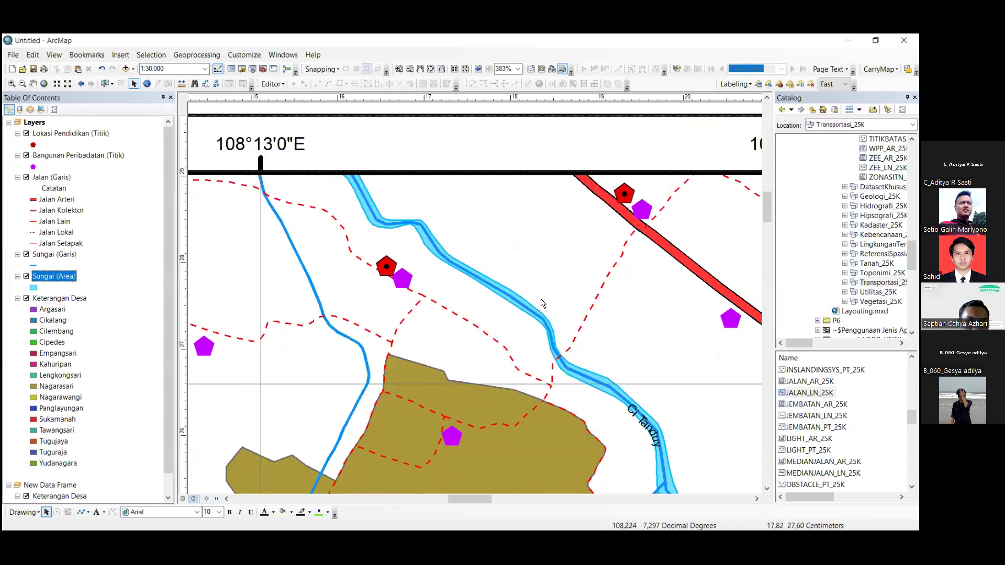
left_click_drag(663, 453, 558, 318)
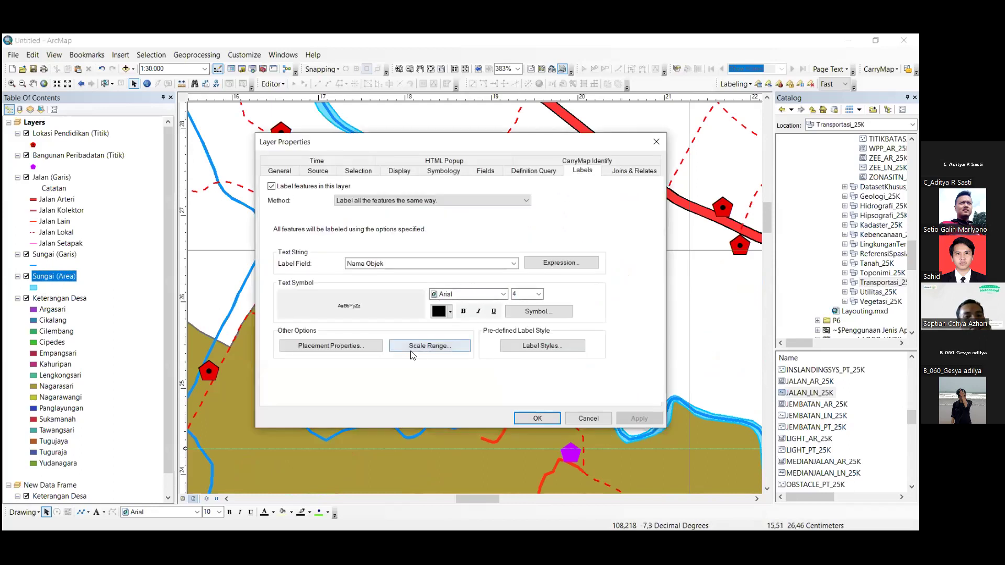
Review the labeling options, including the Maplex Label Engine setting, and the river label on the map
key("Escape")
left_click(739, 84)
left_click_drag(719, 84, 226, 137)
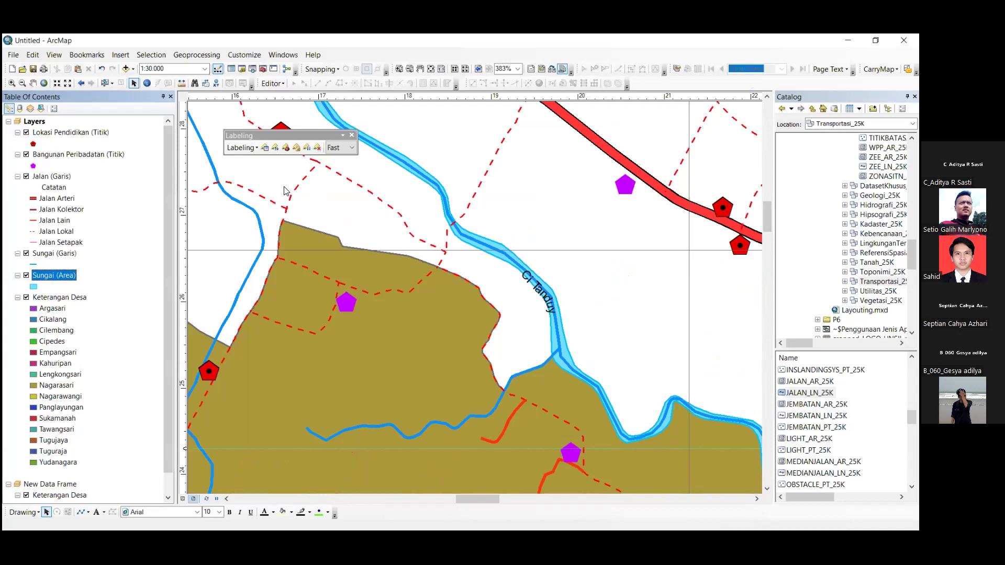
left_click(243, 148)
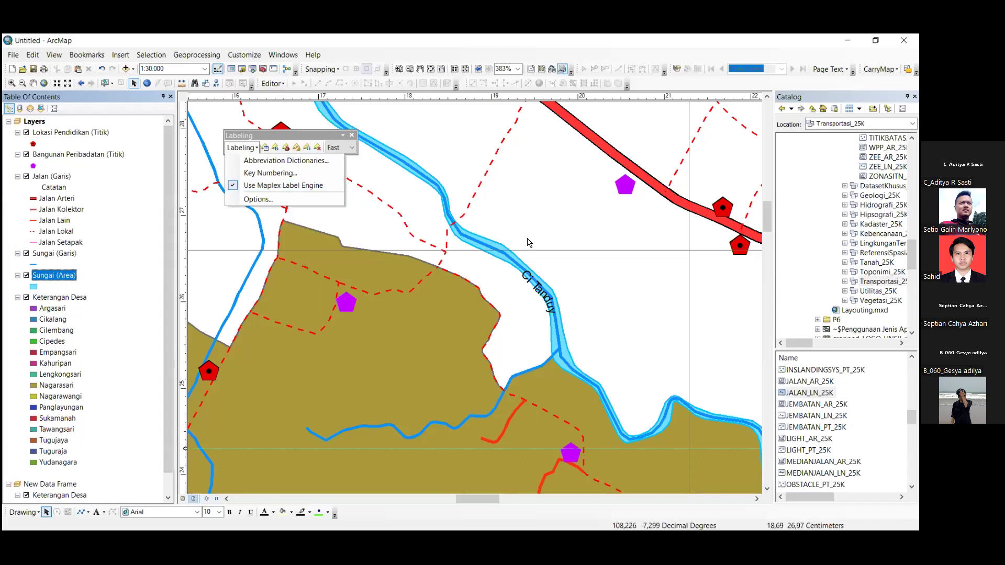
left_click(632, 281)
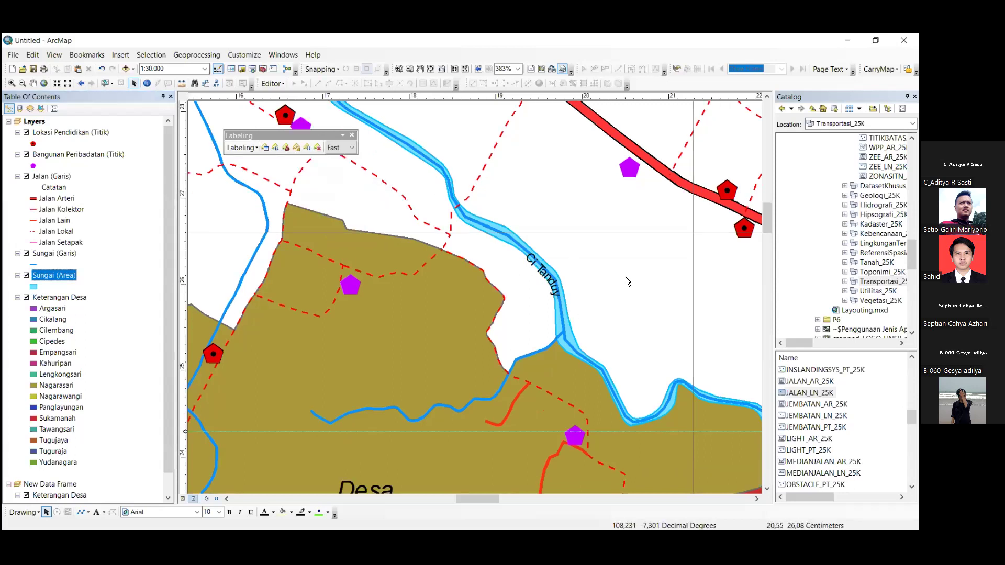
scroll(361, 209, "up", 1)
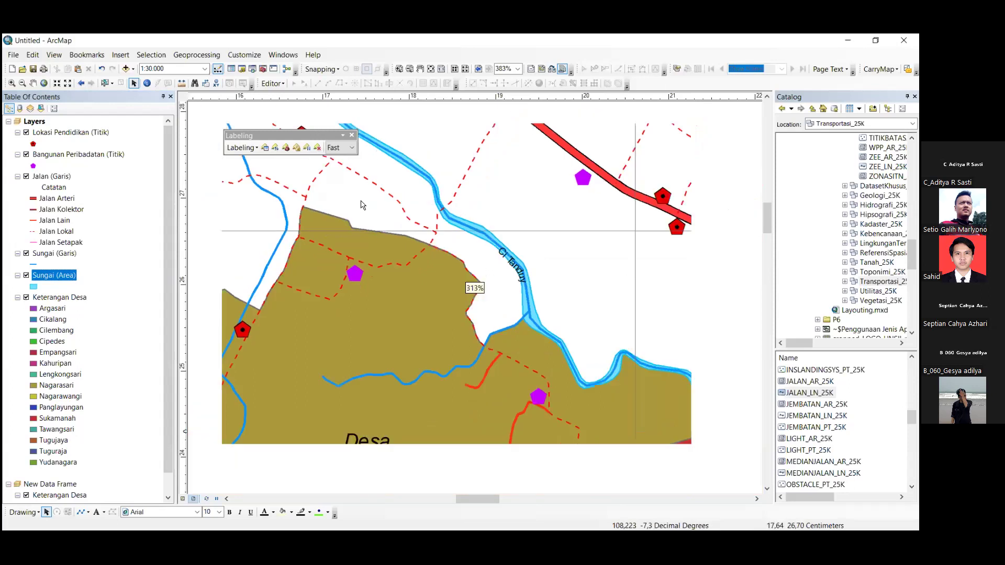
left_click(442, 68)
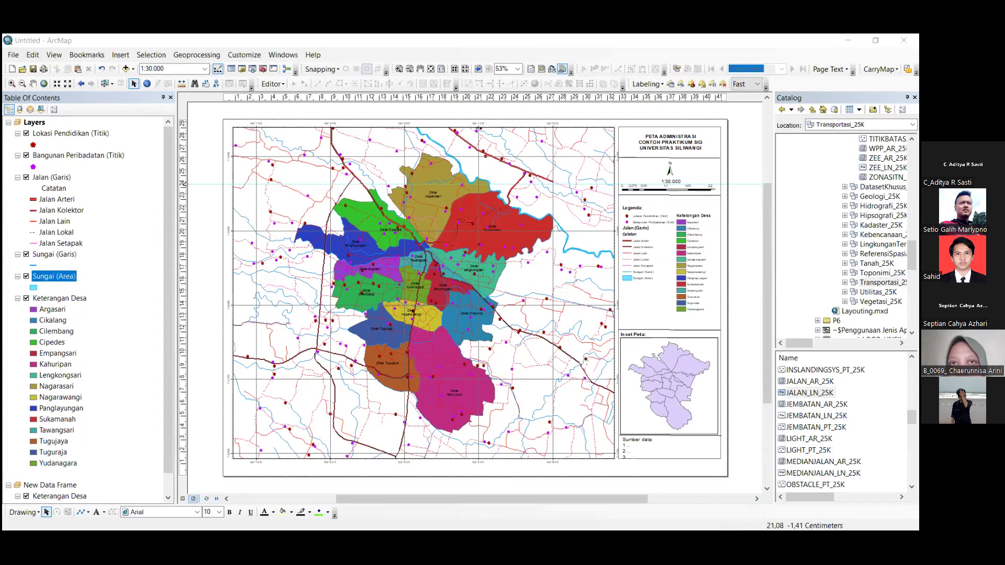
Try the WGS_1984_UTM_Zone_49S coordinate system on the Layers data frame and restore it to WGS 1984
left_click(723, 294)
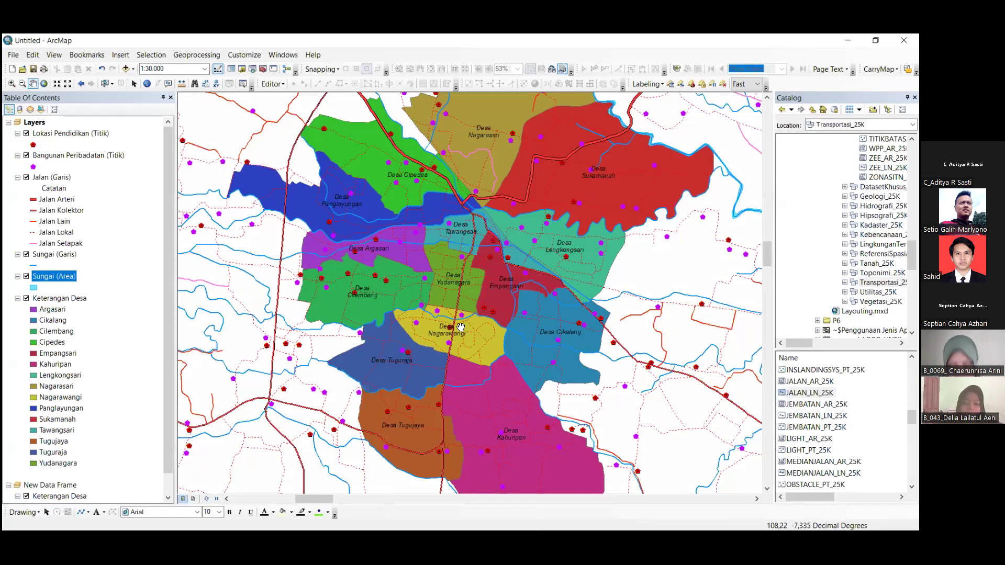
left_click_drag(452, 361, 461, 327)
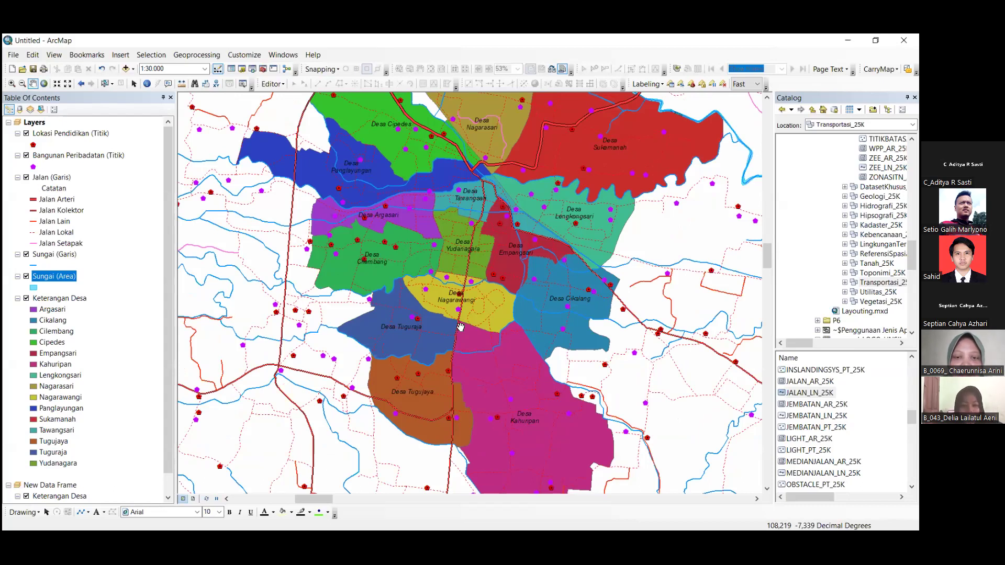
double_click(38, 124)
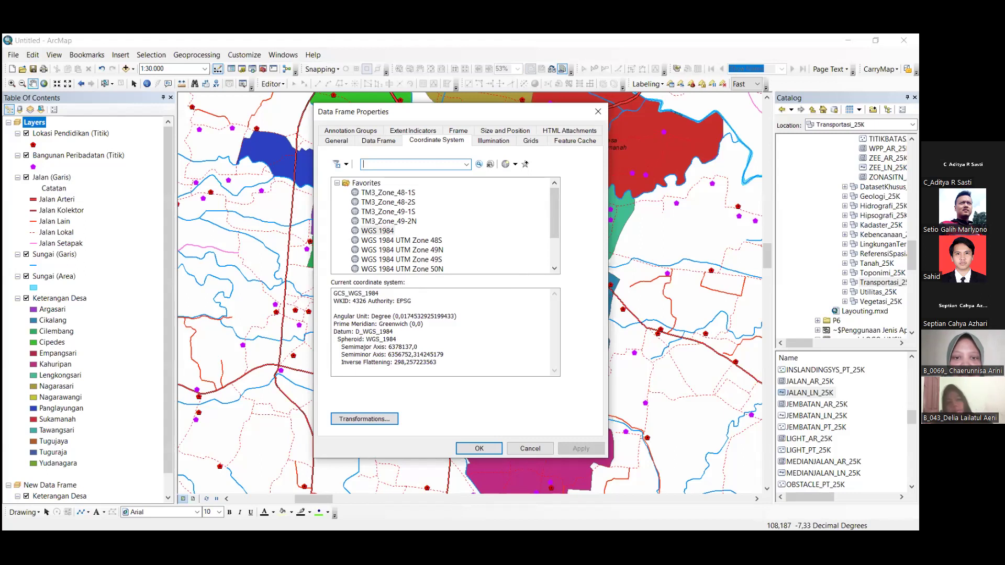
left_click(418, 259)
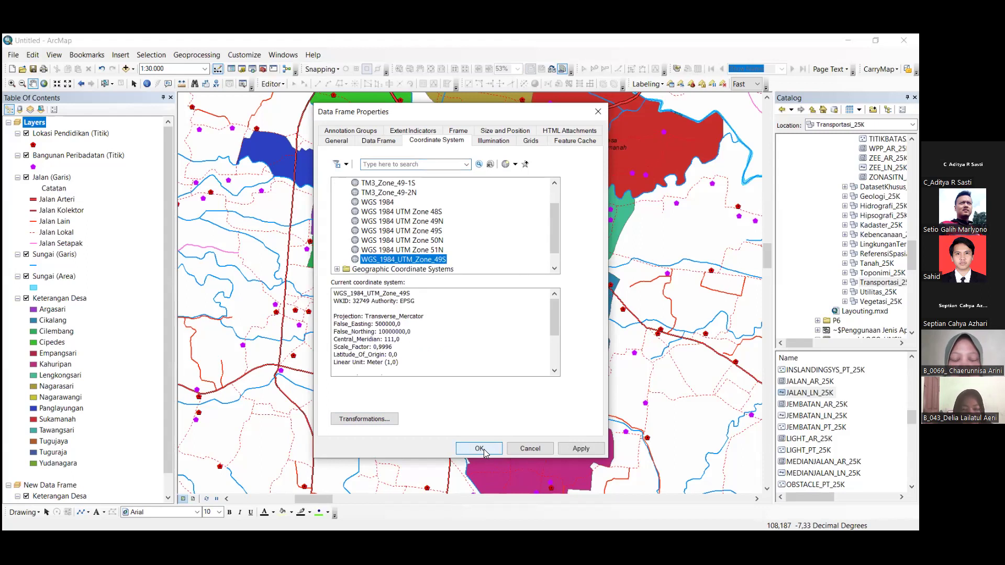
left_click(479, 449)
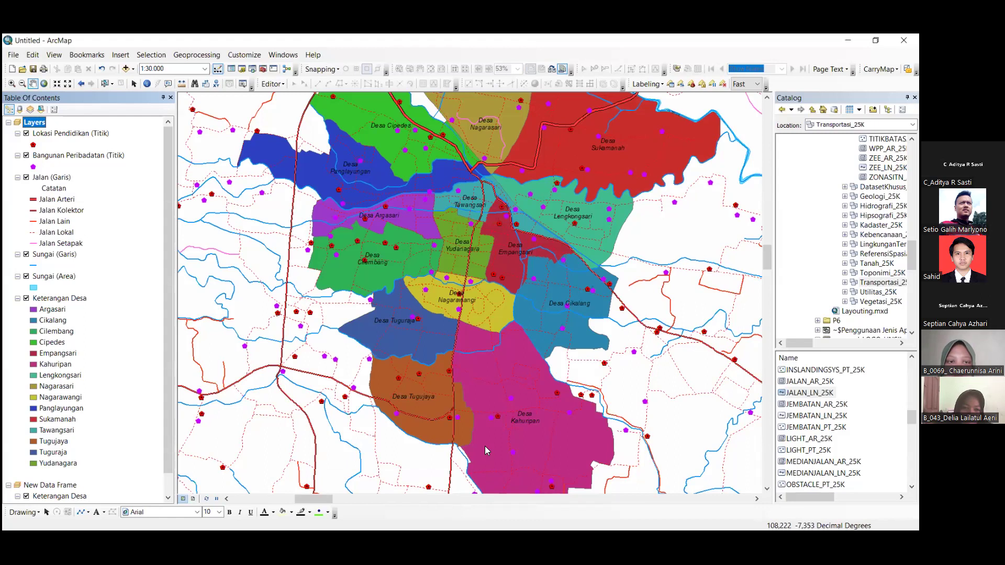
left_click(383, 230)
left_click(484, 447)
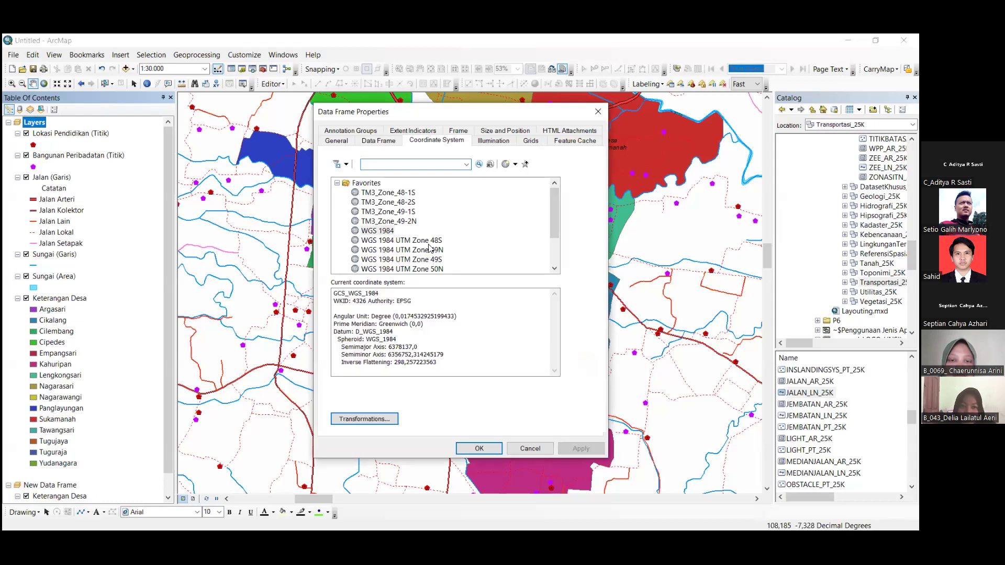
Close the data frame properties and open Tranformasi Sistem Koordinat.mxd from the P14 folder, discarding the untitled map's changes
left_click(478, 448)
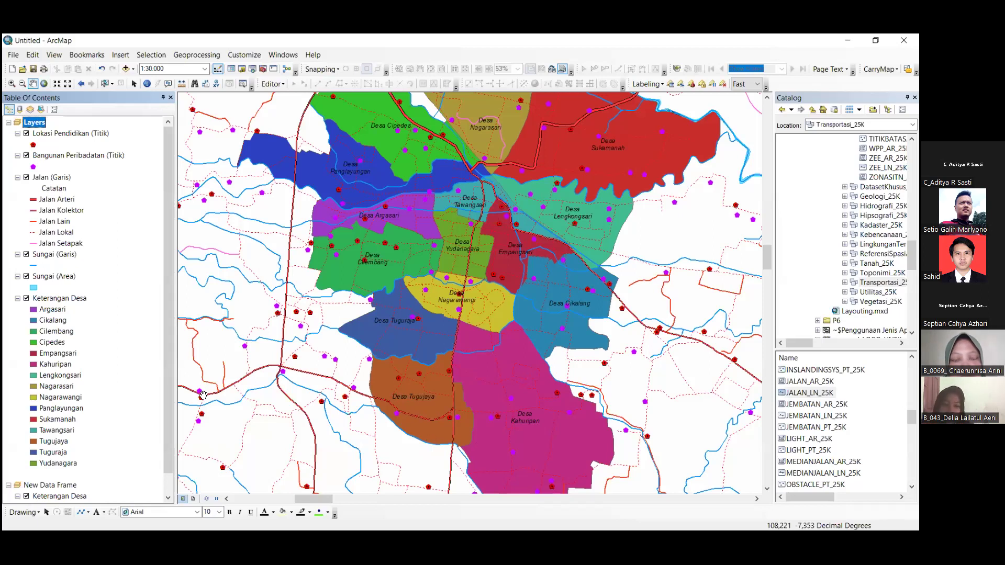
left_click(32, 70)
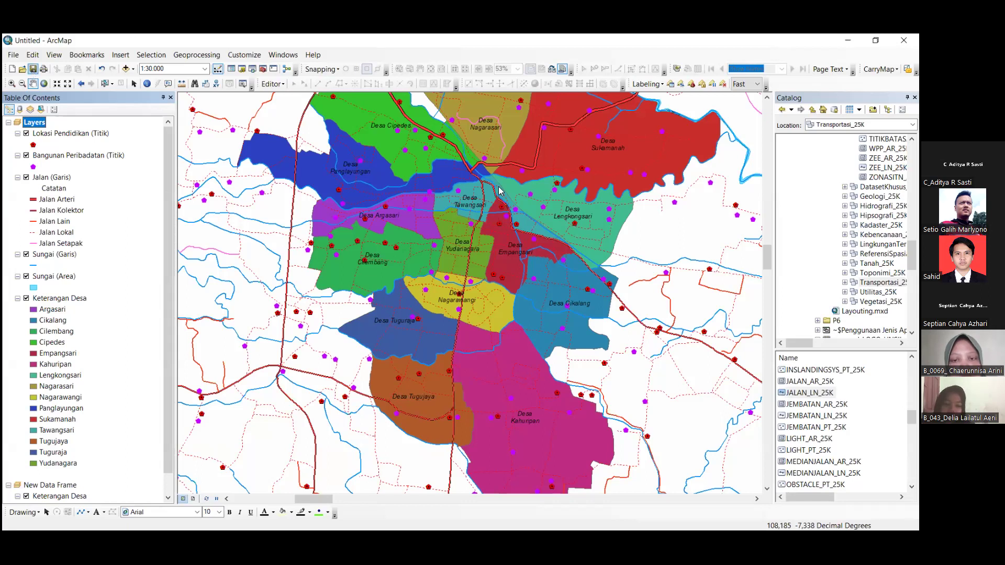
left_click(630, 162)
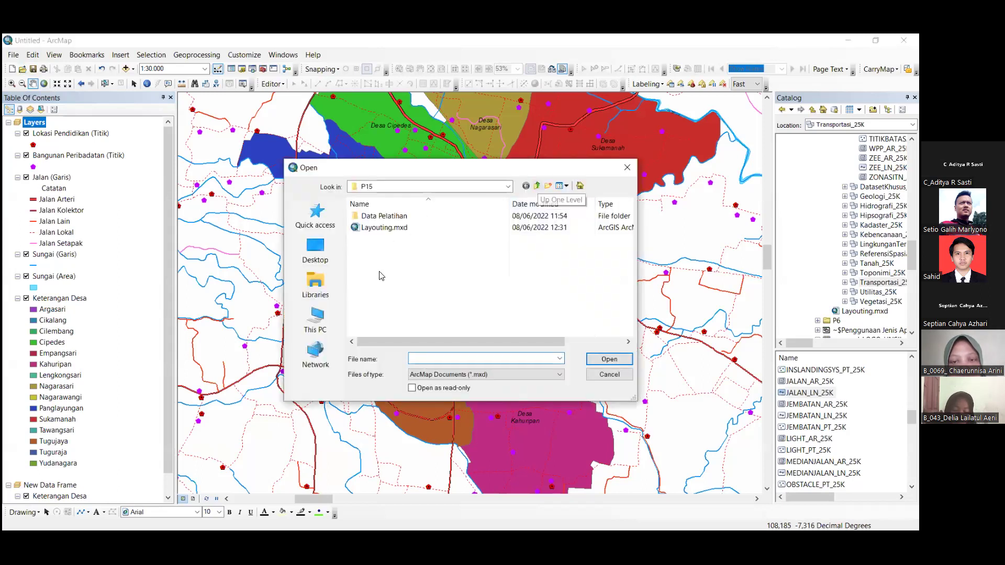
key("BackSpace")
double_click(383, 239)
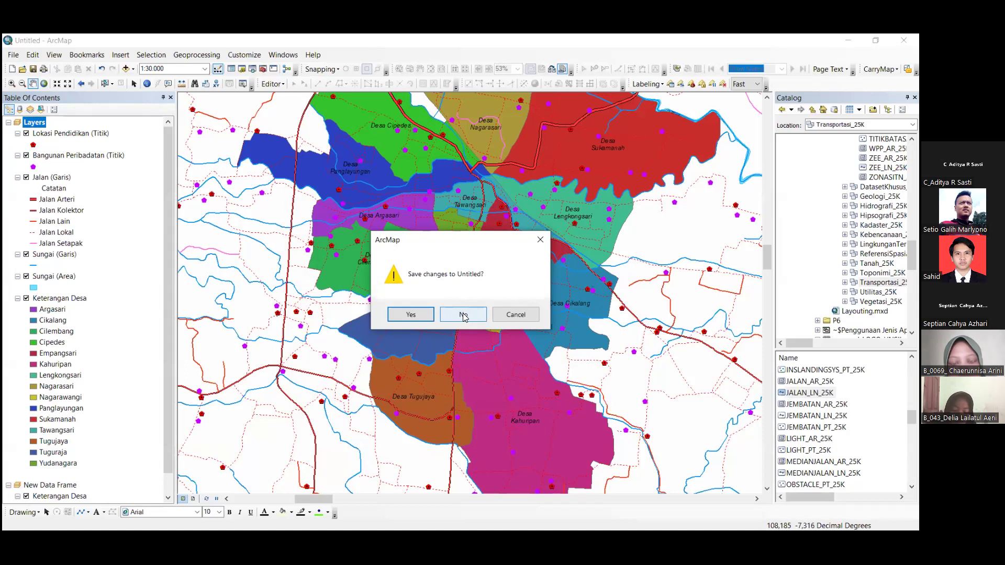
left_click(464, 314)
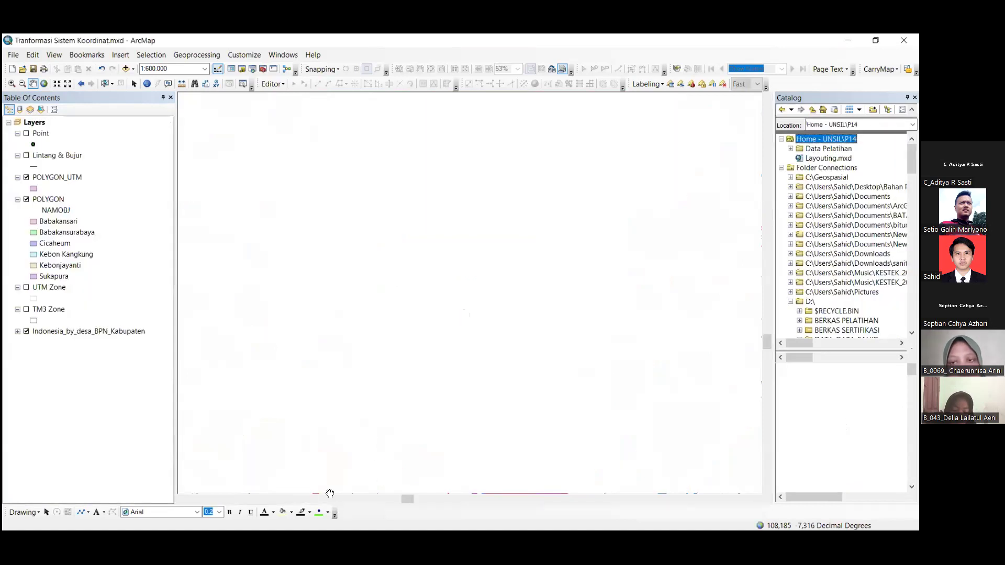
Zoom to the Indonesia_by_desa_BPN_Kabupaten layer and display the UTM Zone layer, toggling the TM3 Zone layer on and off
scroll(67, 337, "down", 1)
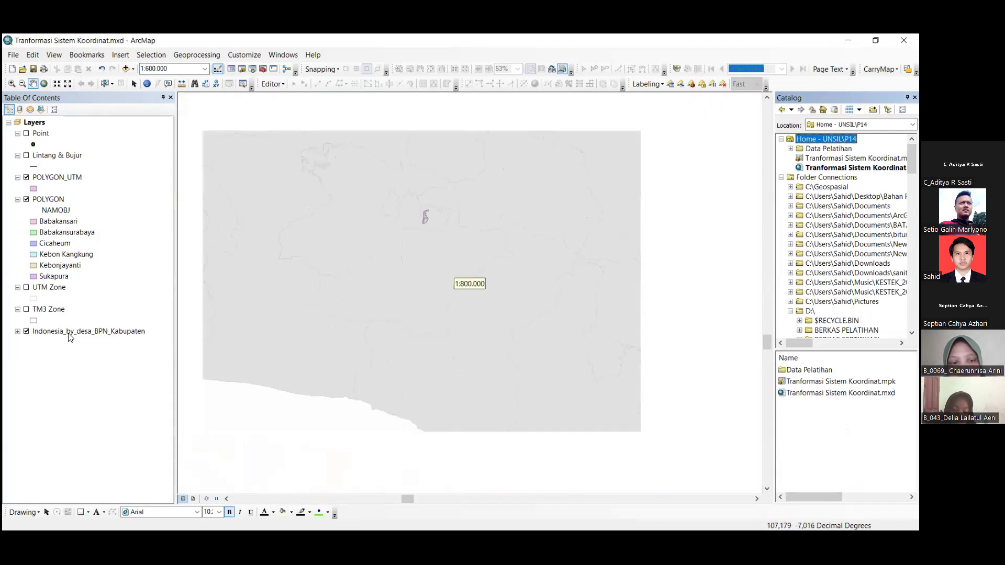
right_click(67, 333)
left_click(110, 161)
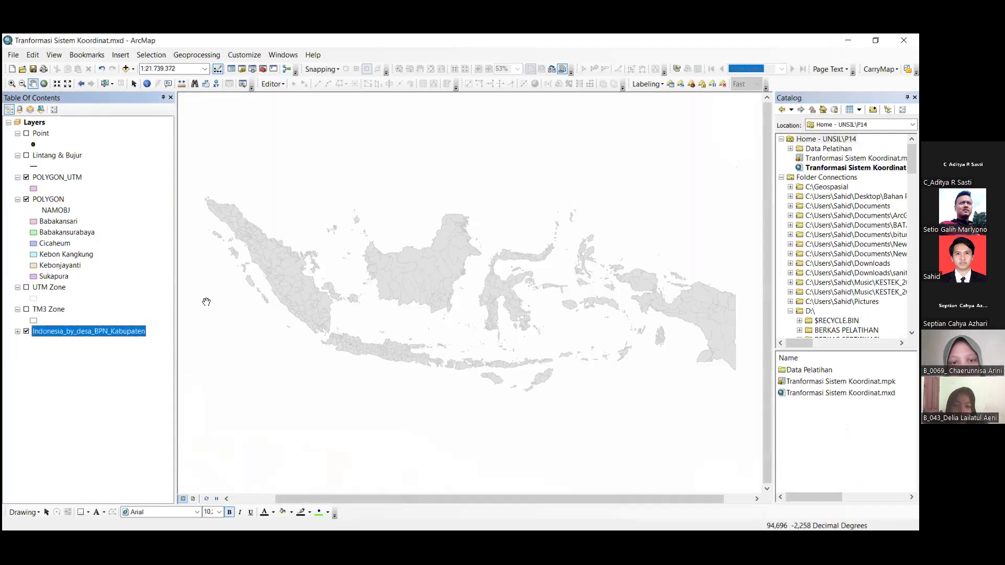
left_click(26, 310)
left_click(26, 288)
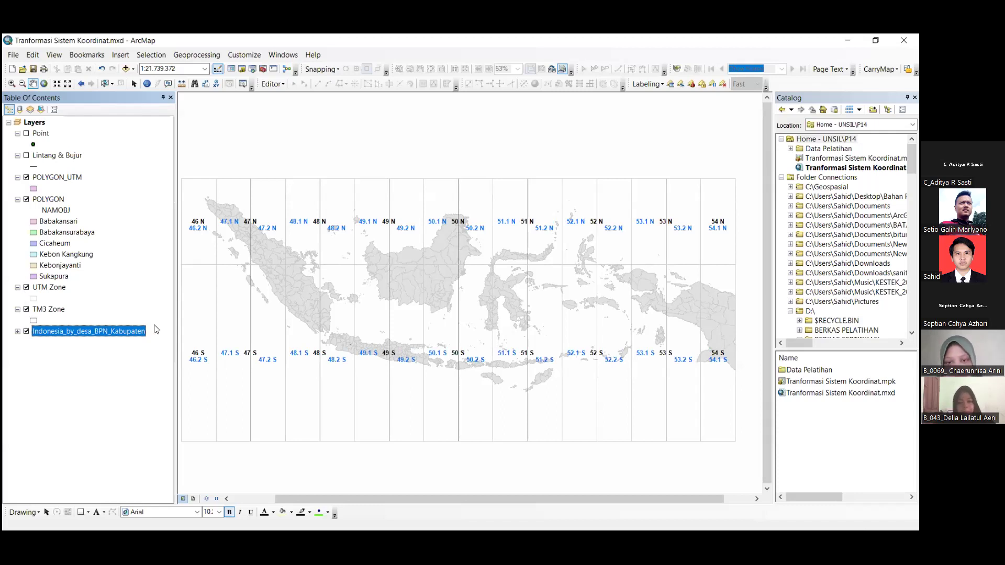
left_click(26, 309)
left_click_drag(389, 252, 404, 234)
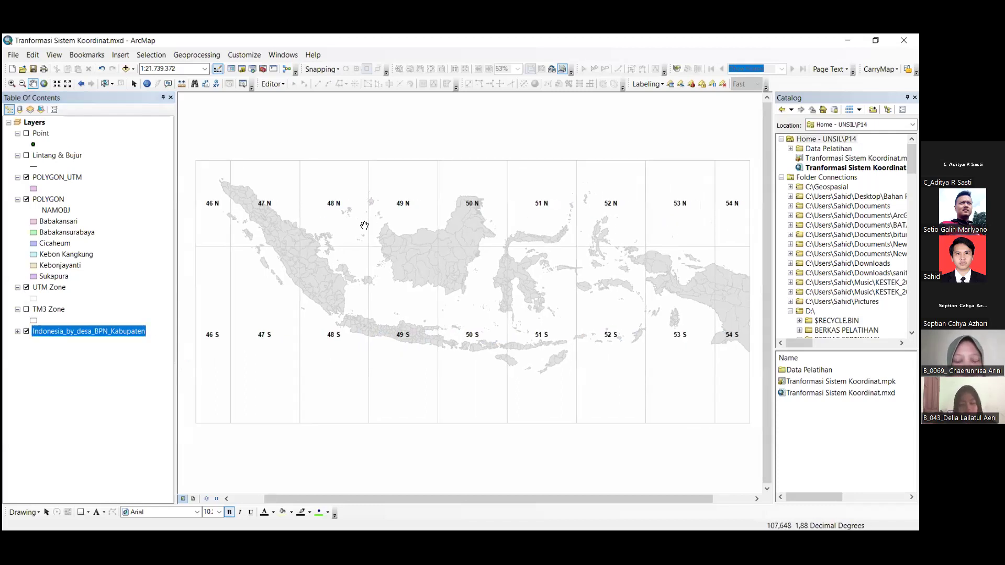
Set the Layers data frame's coordinate system to WGS_1984_UTM_Zone_49S
left_click(34, 123)
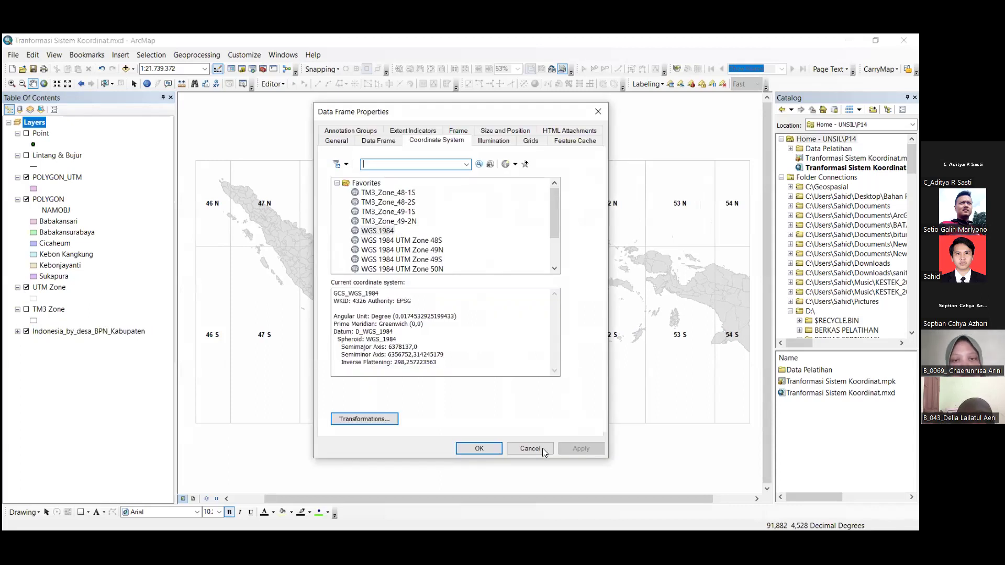
key("Escape")
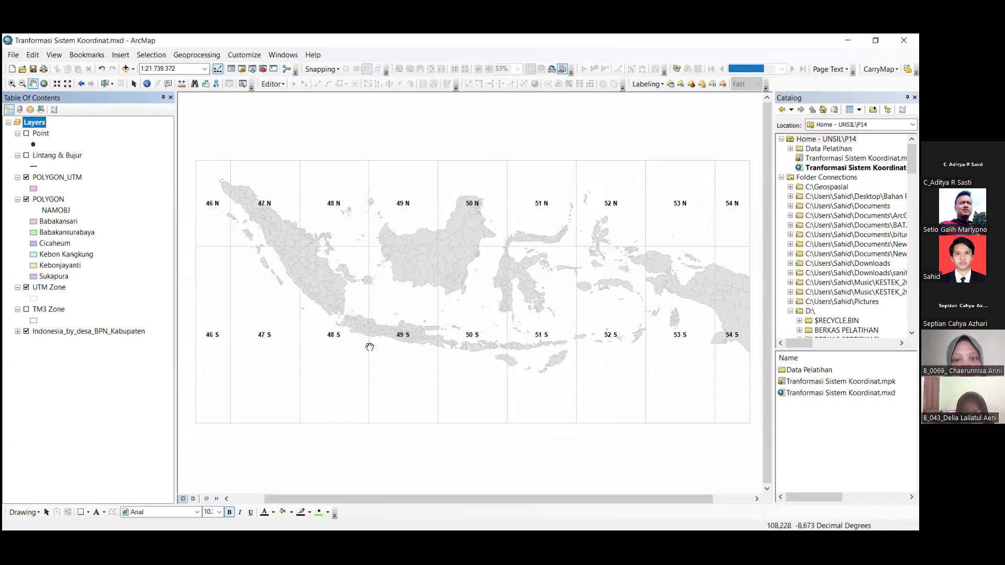
double_click(33, 124)
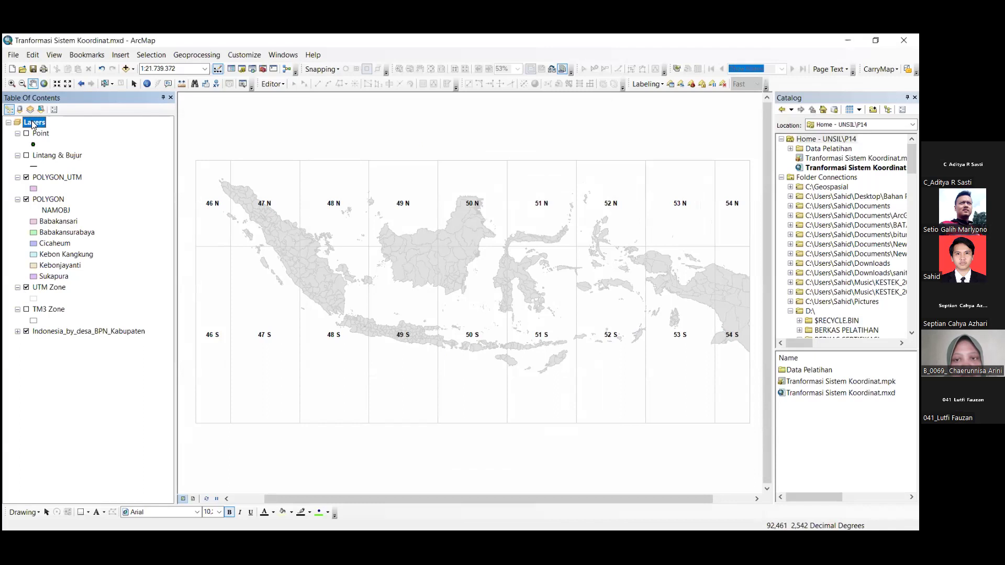
scroll(398, 240, "down", 2)
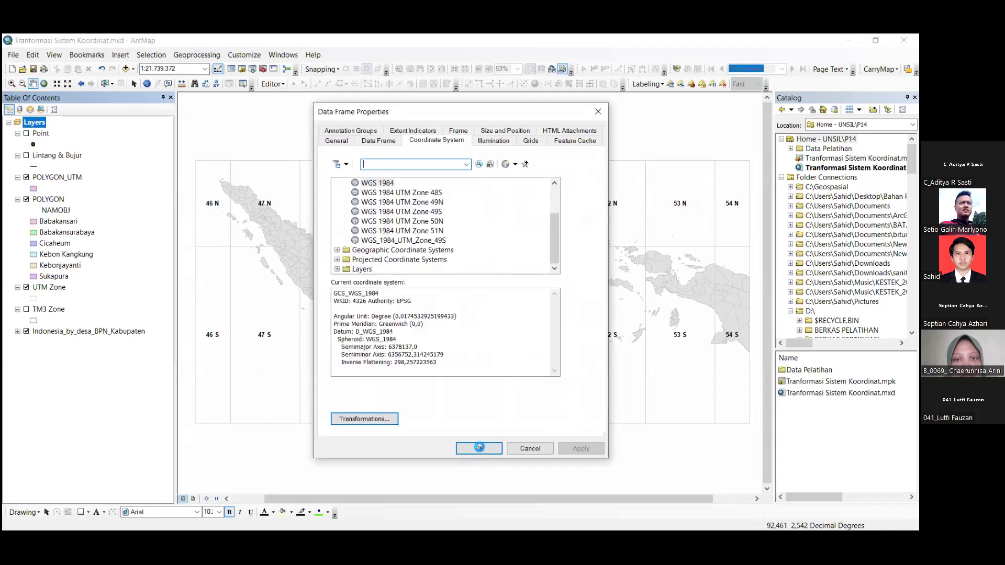
left_click(398, 240)
left_click(480, 448)
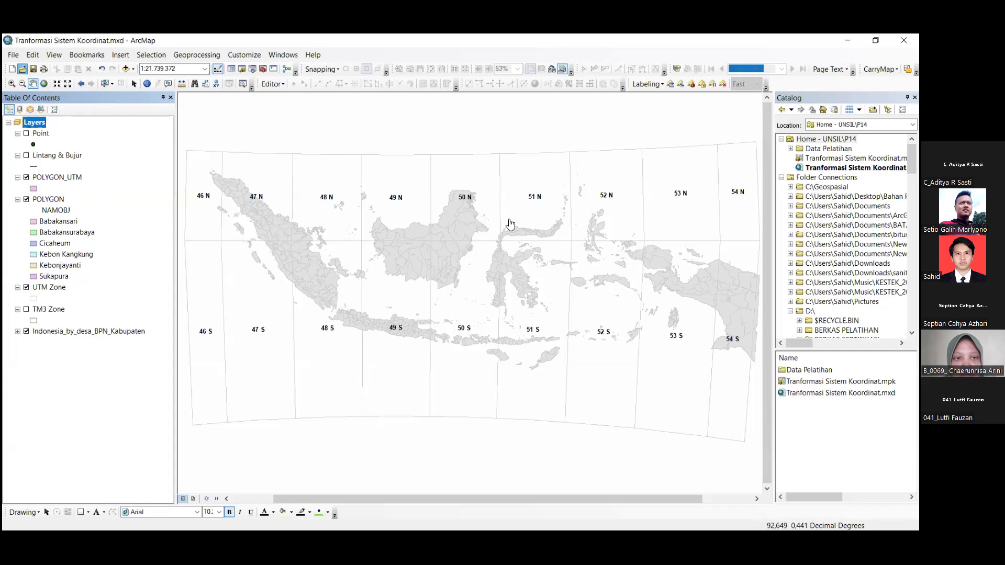
Open the Layouting.mxd map document from the P15 folder
key("ctrl+o")
left_click(537, 186)
left_click(367, 308)
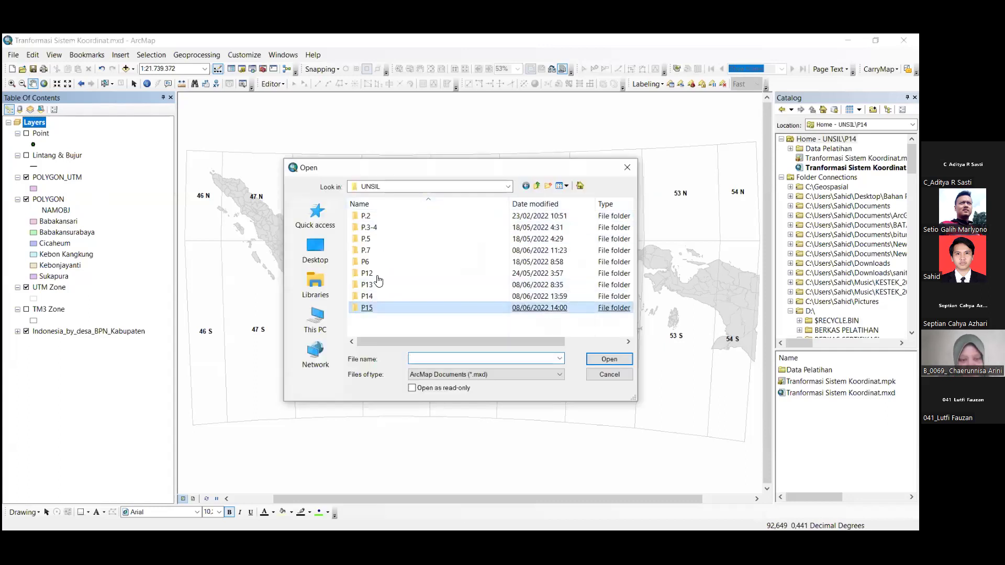
key("Return")
key("Return")
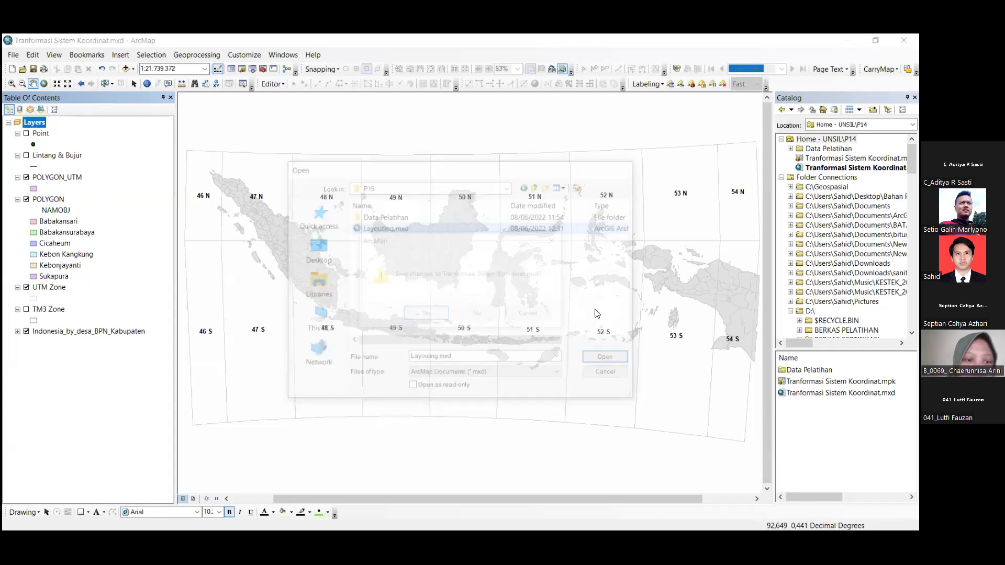
key("Return")
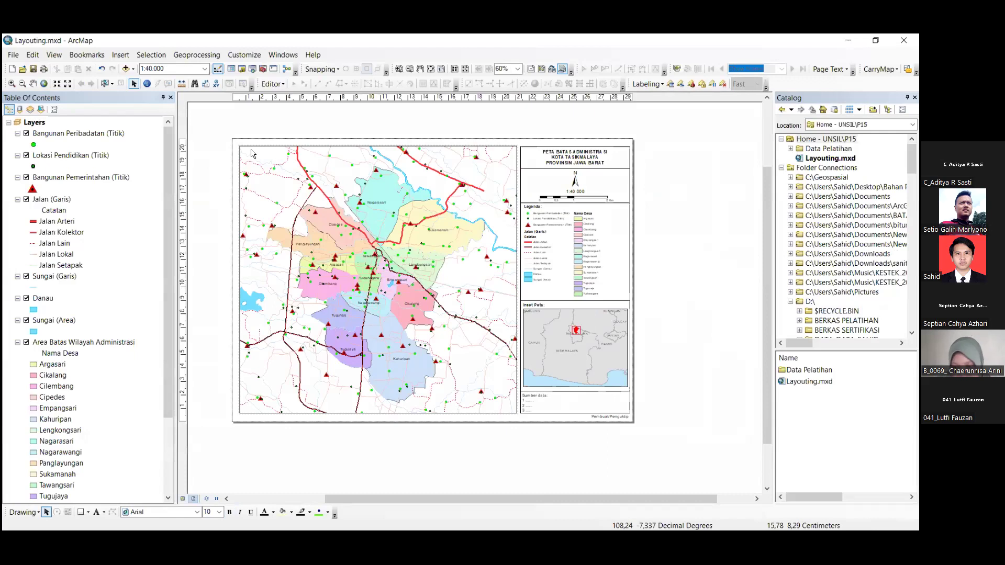
Add a new reference grid to the main map's data frame, accepting the default wizard settings
scroll(659, 432, "up", 1)
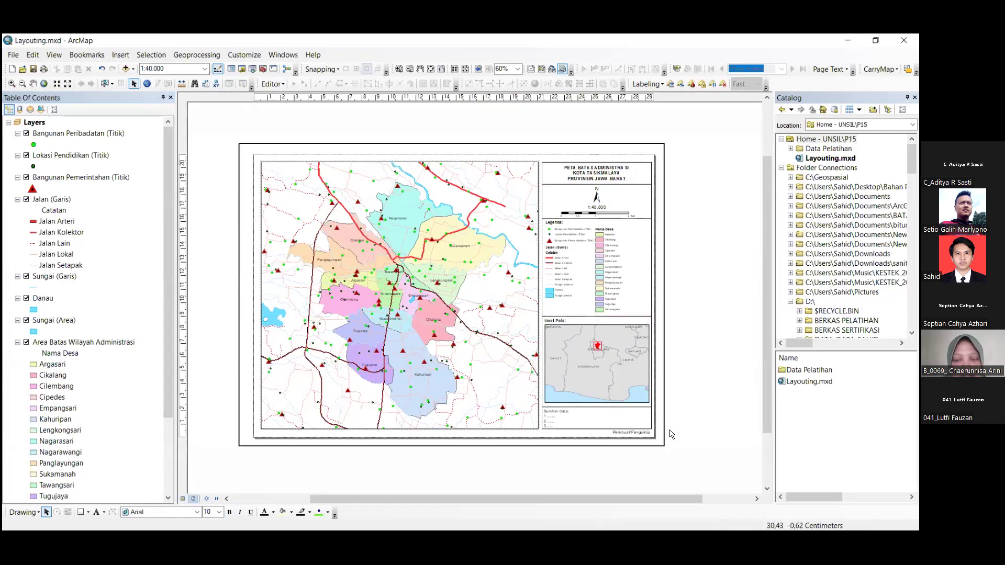
scroll(672, 434, "down", 1)
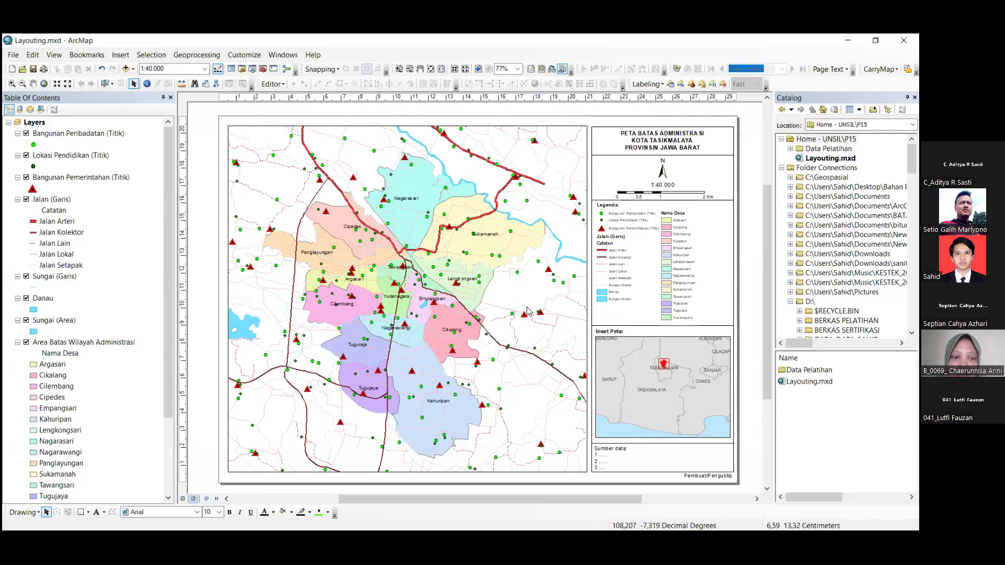
double_click(543, 331)
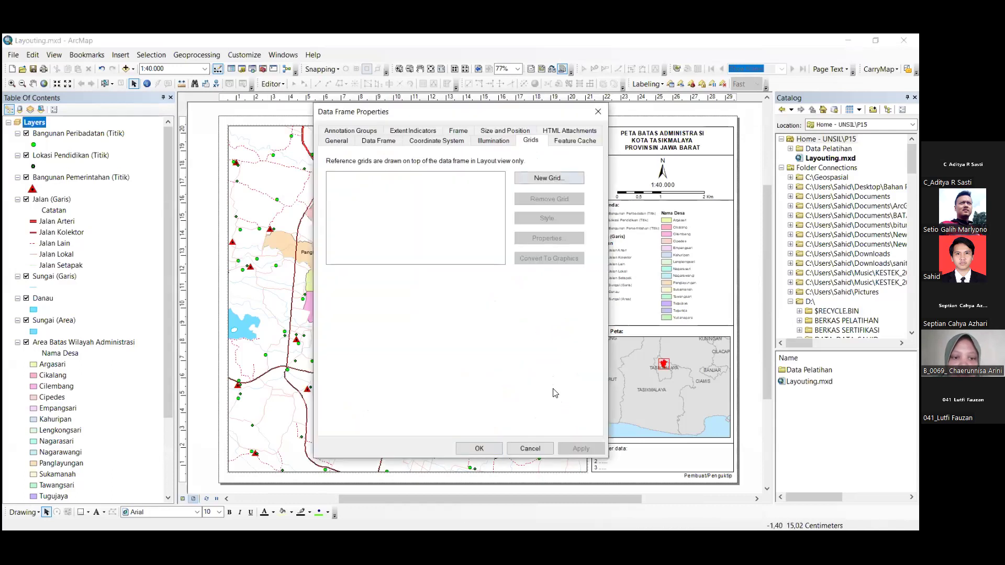
left_click(550, 388)
left_click(550, 389)
left_click(549, 388)
left_click(550, 388)
left_click(480, 449)
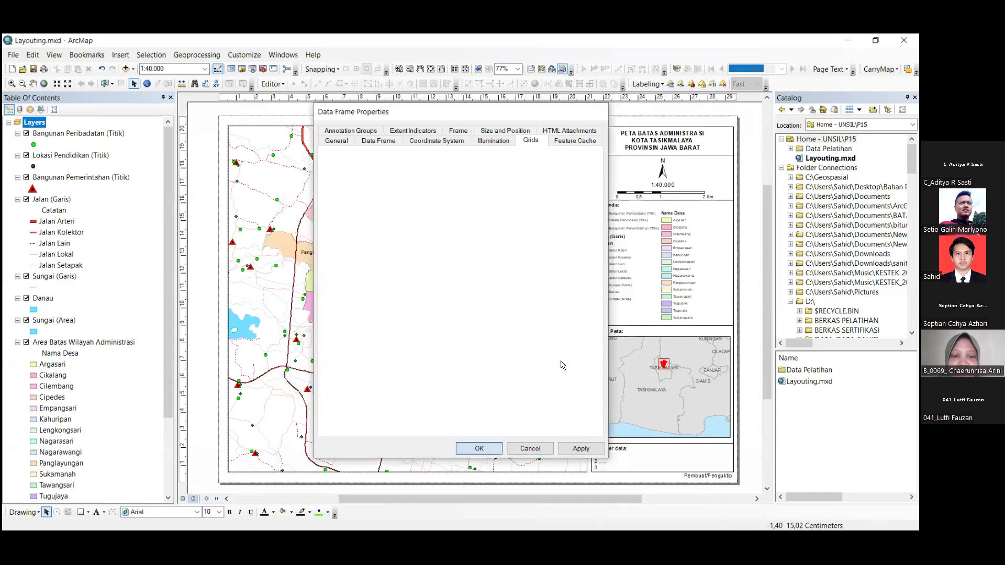